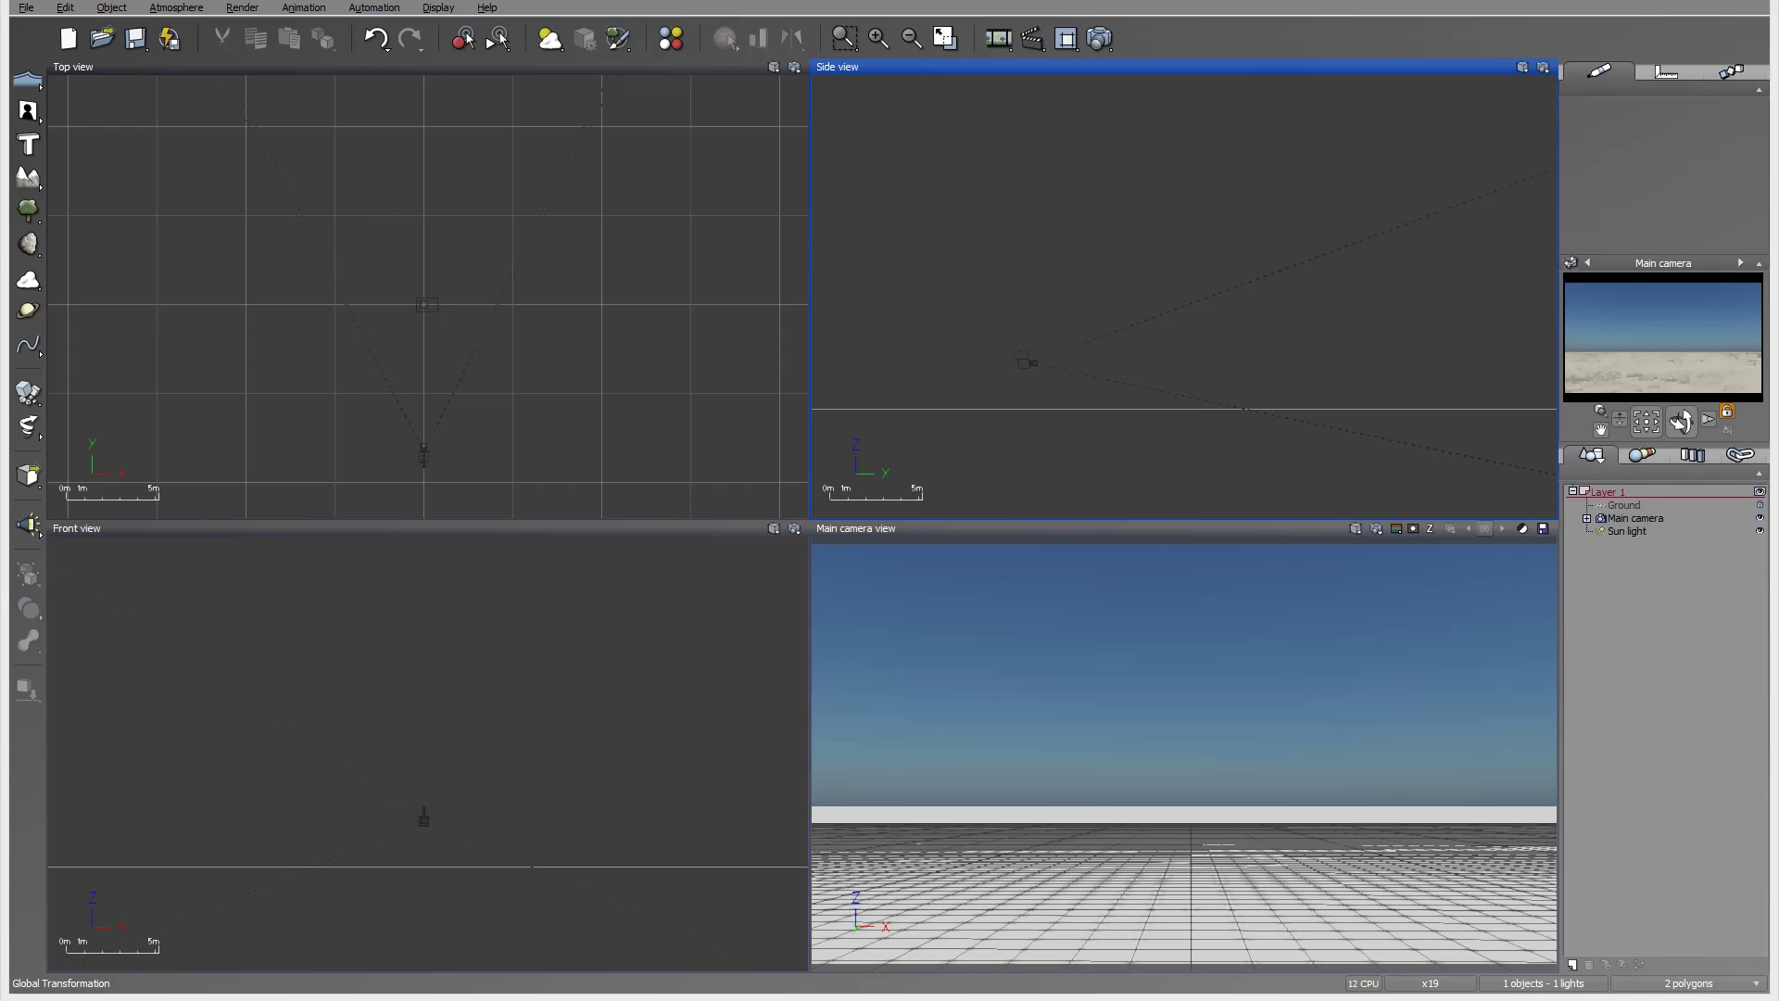
Add a directional light to the scene and delete it again
right_click_drag(1283, 290, 1272, 362)
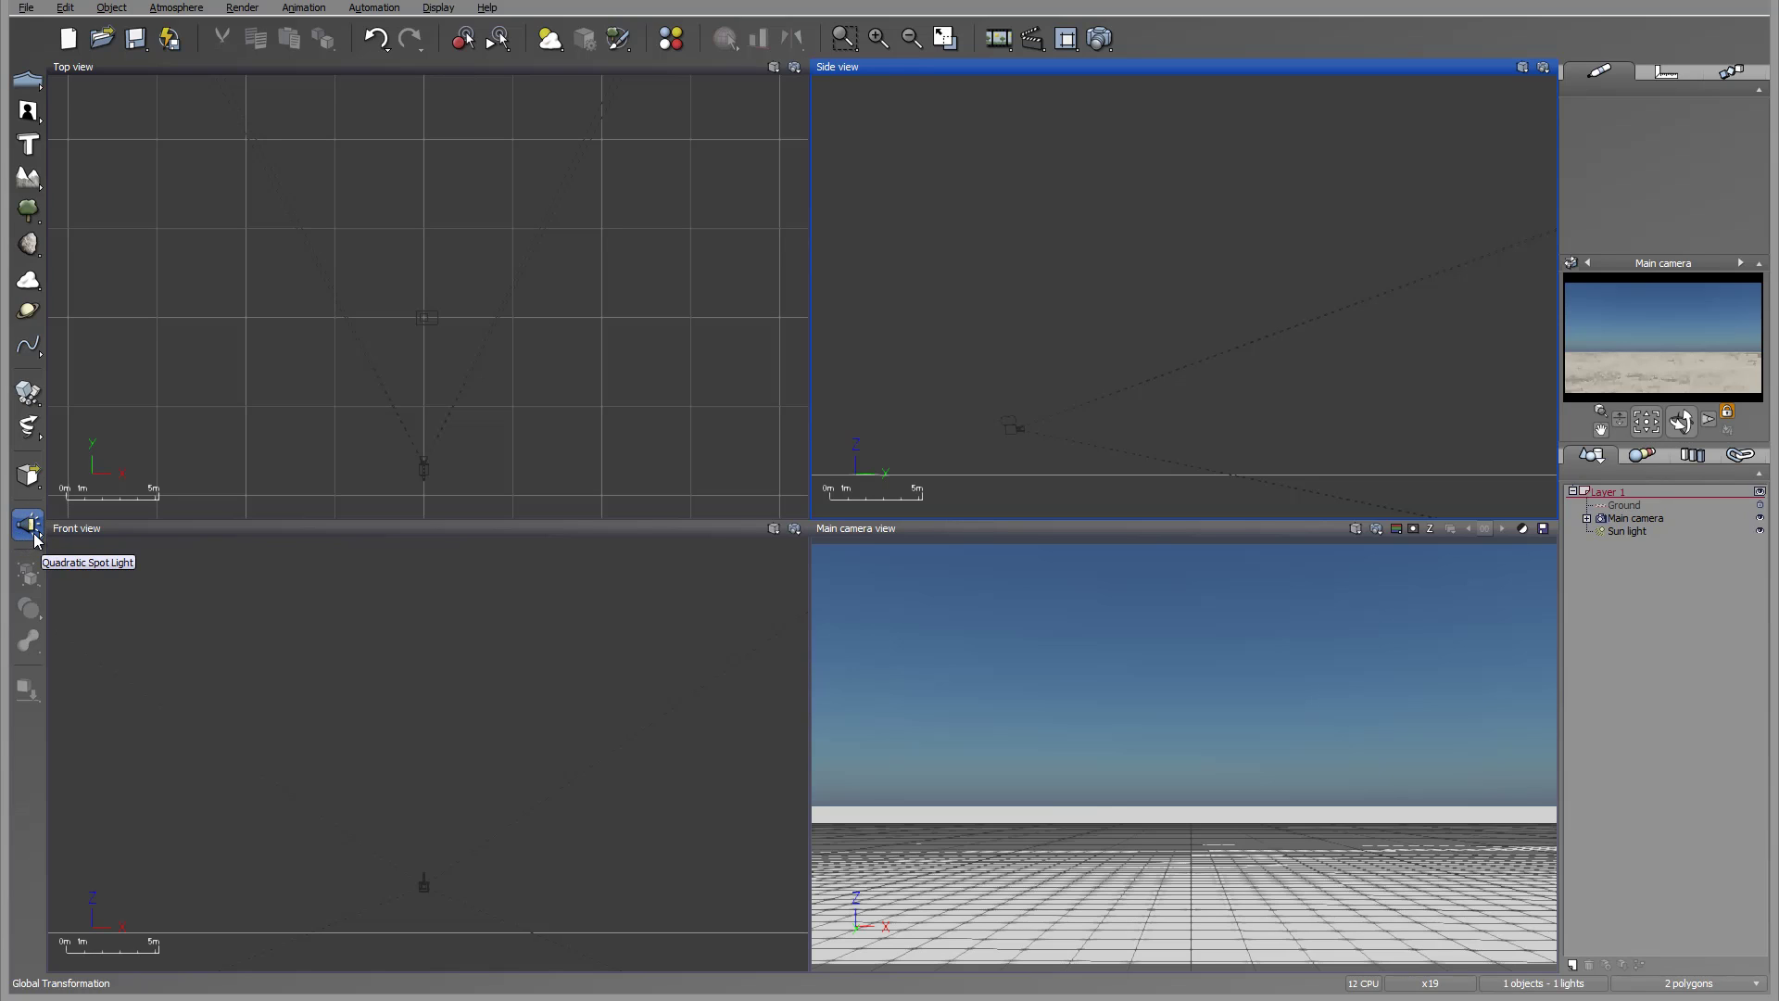
mouse_move(37, 540)
left_mouse_down()
mouse_move(251, 543)
mouse_move(54, 543)
left_mouse_up()
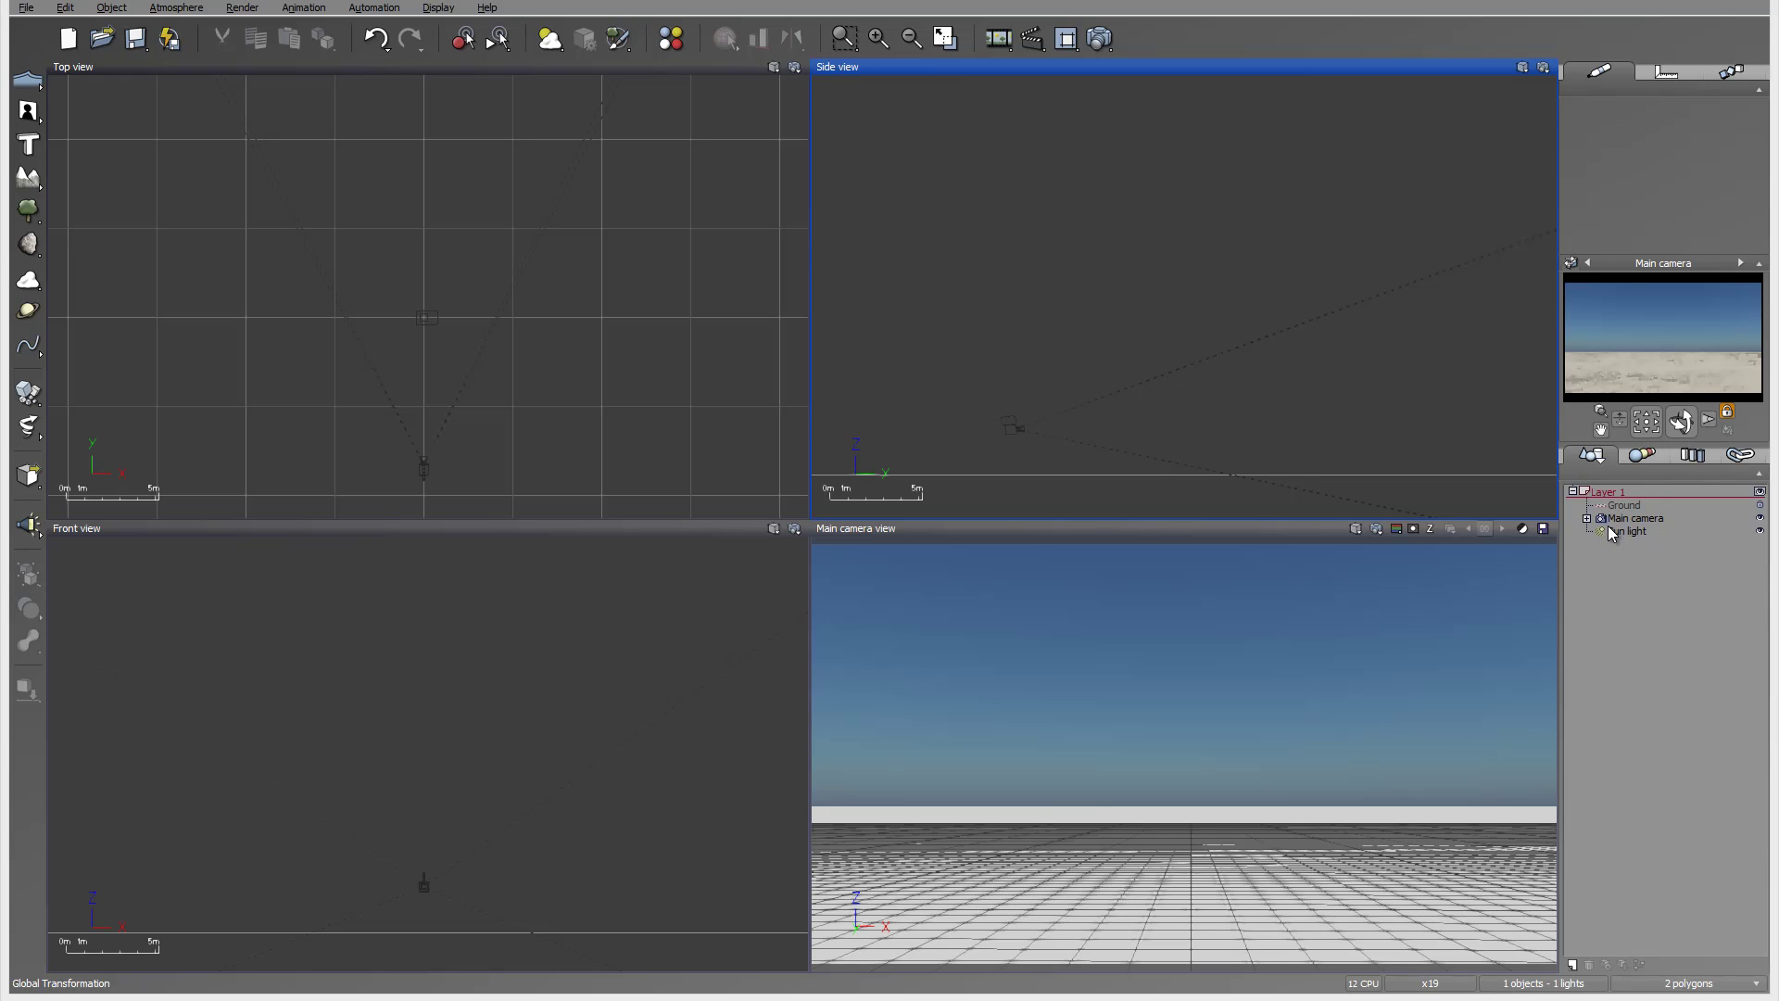
left_click(28, 526)
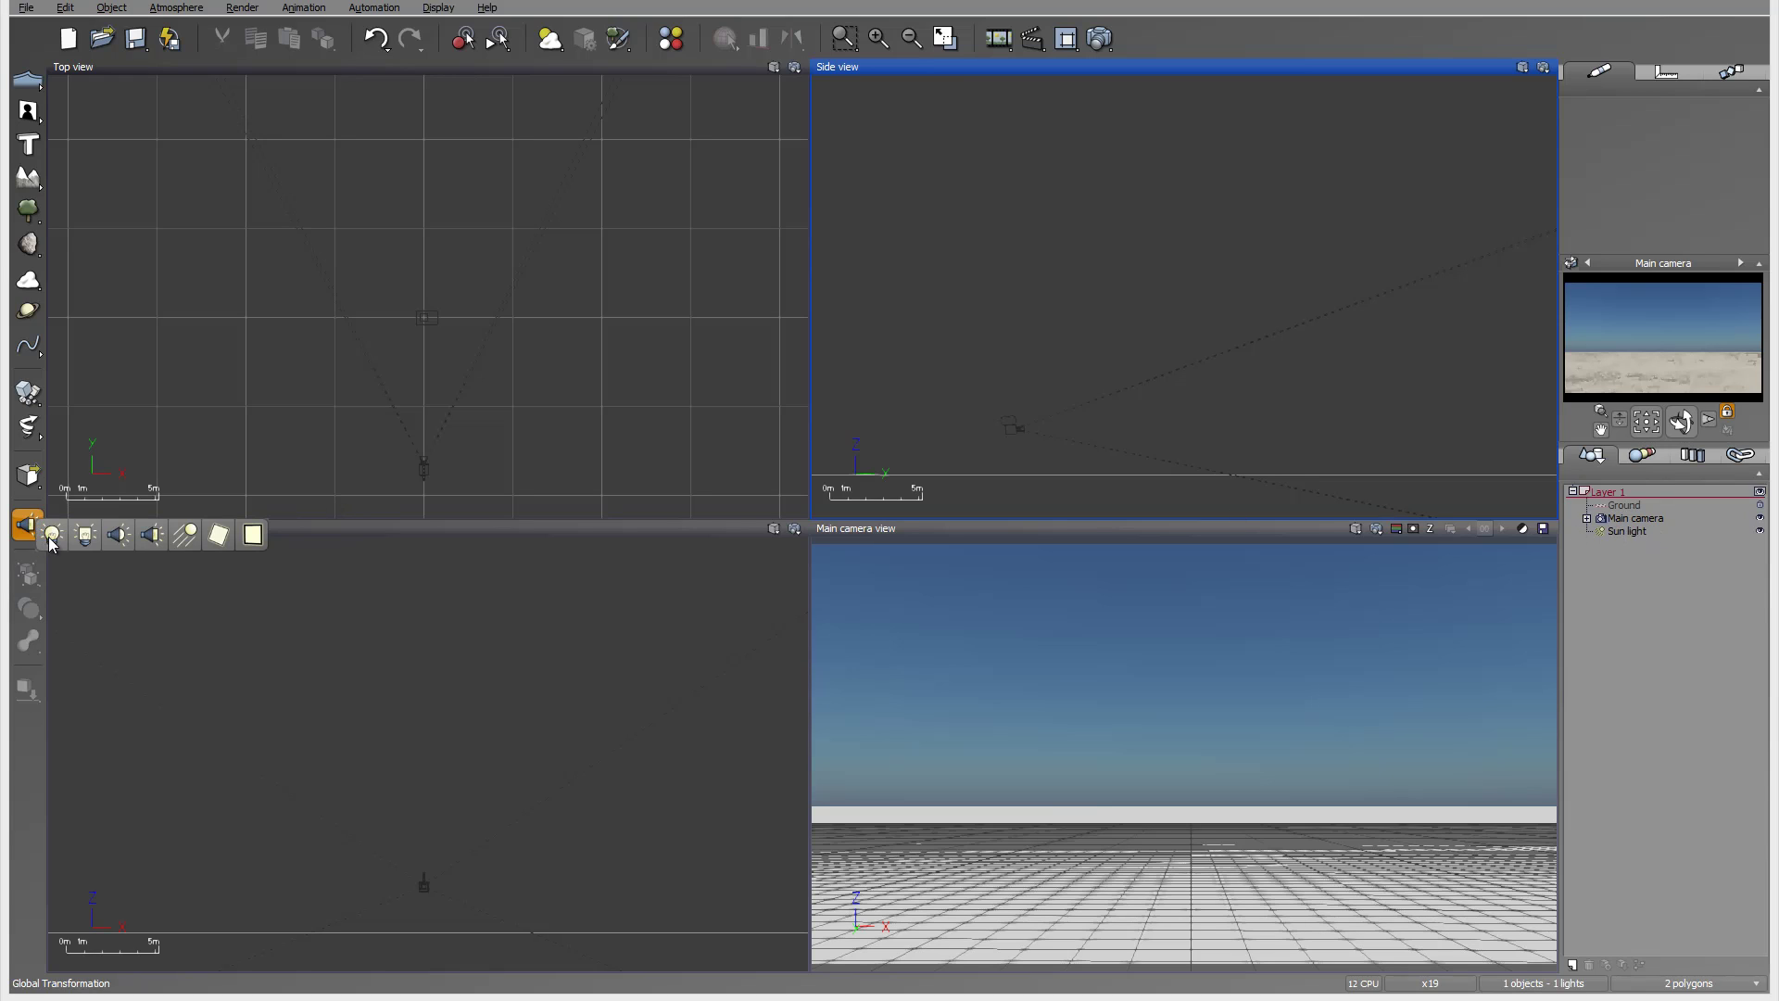
left_click(184, 534)
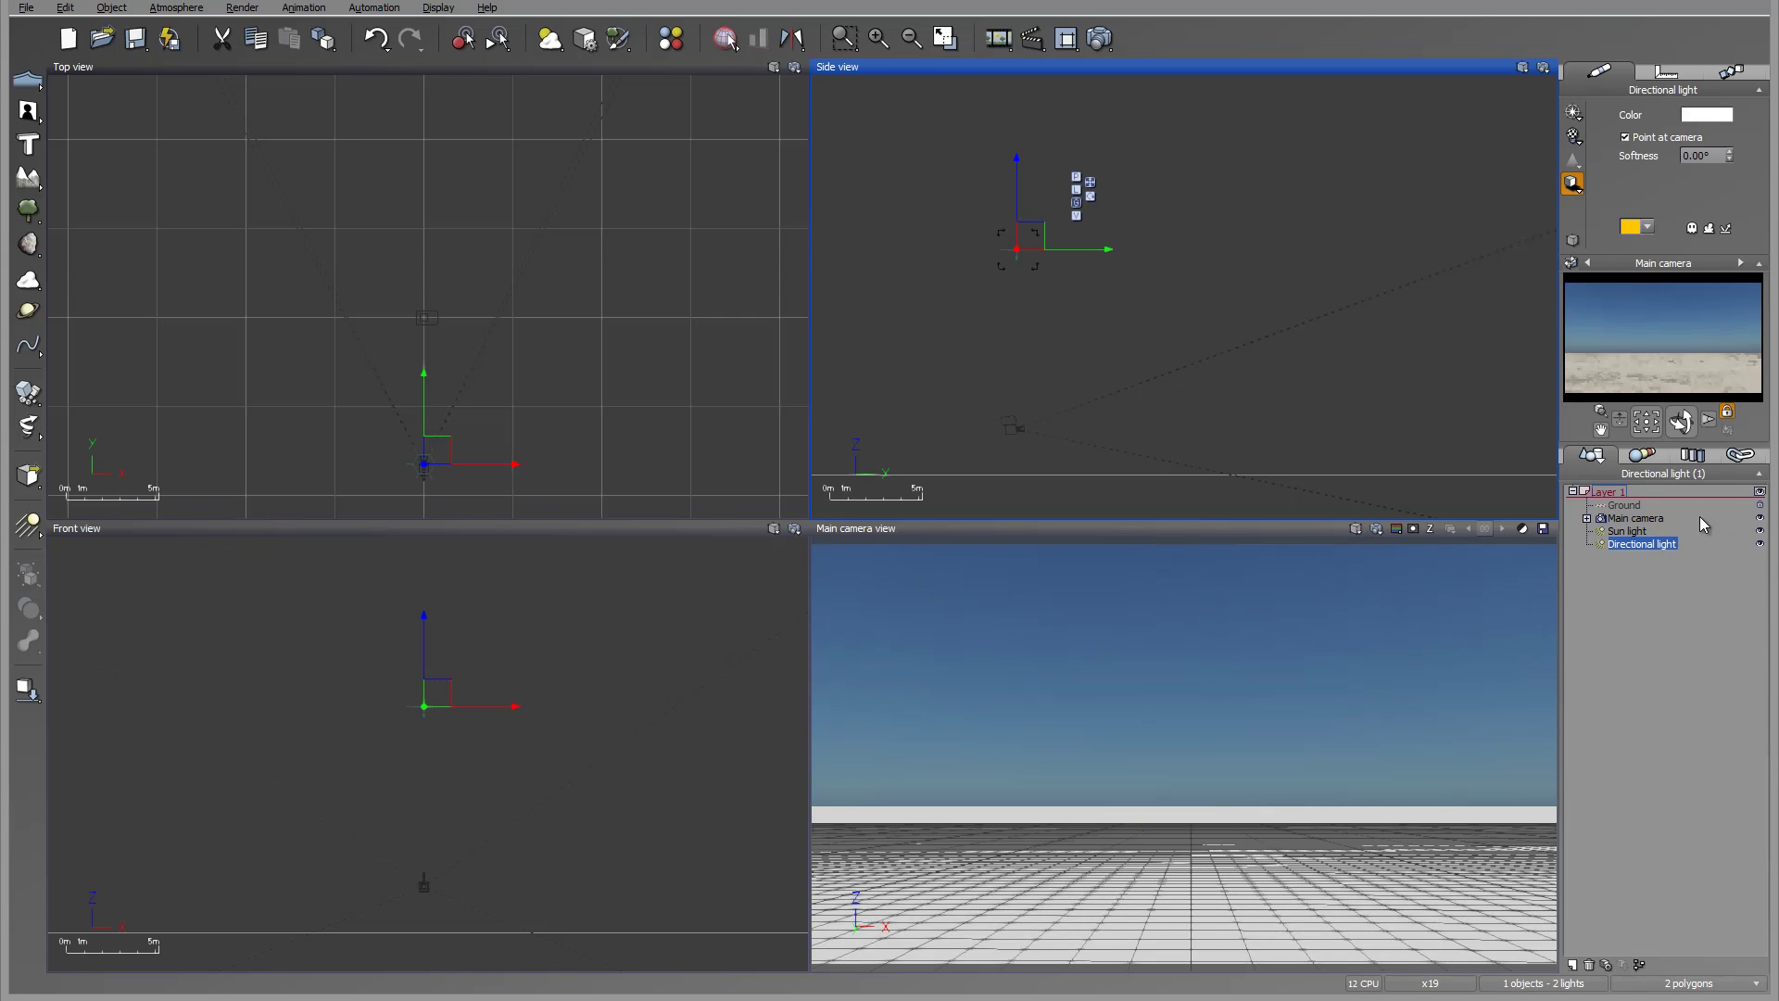
double_click(1632, 545)
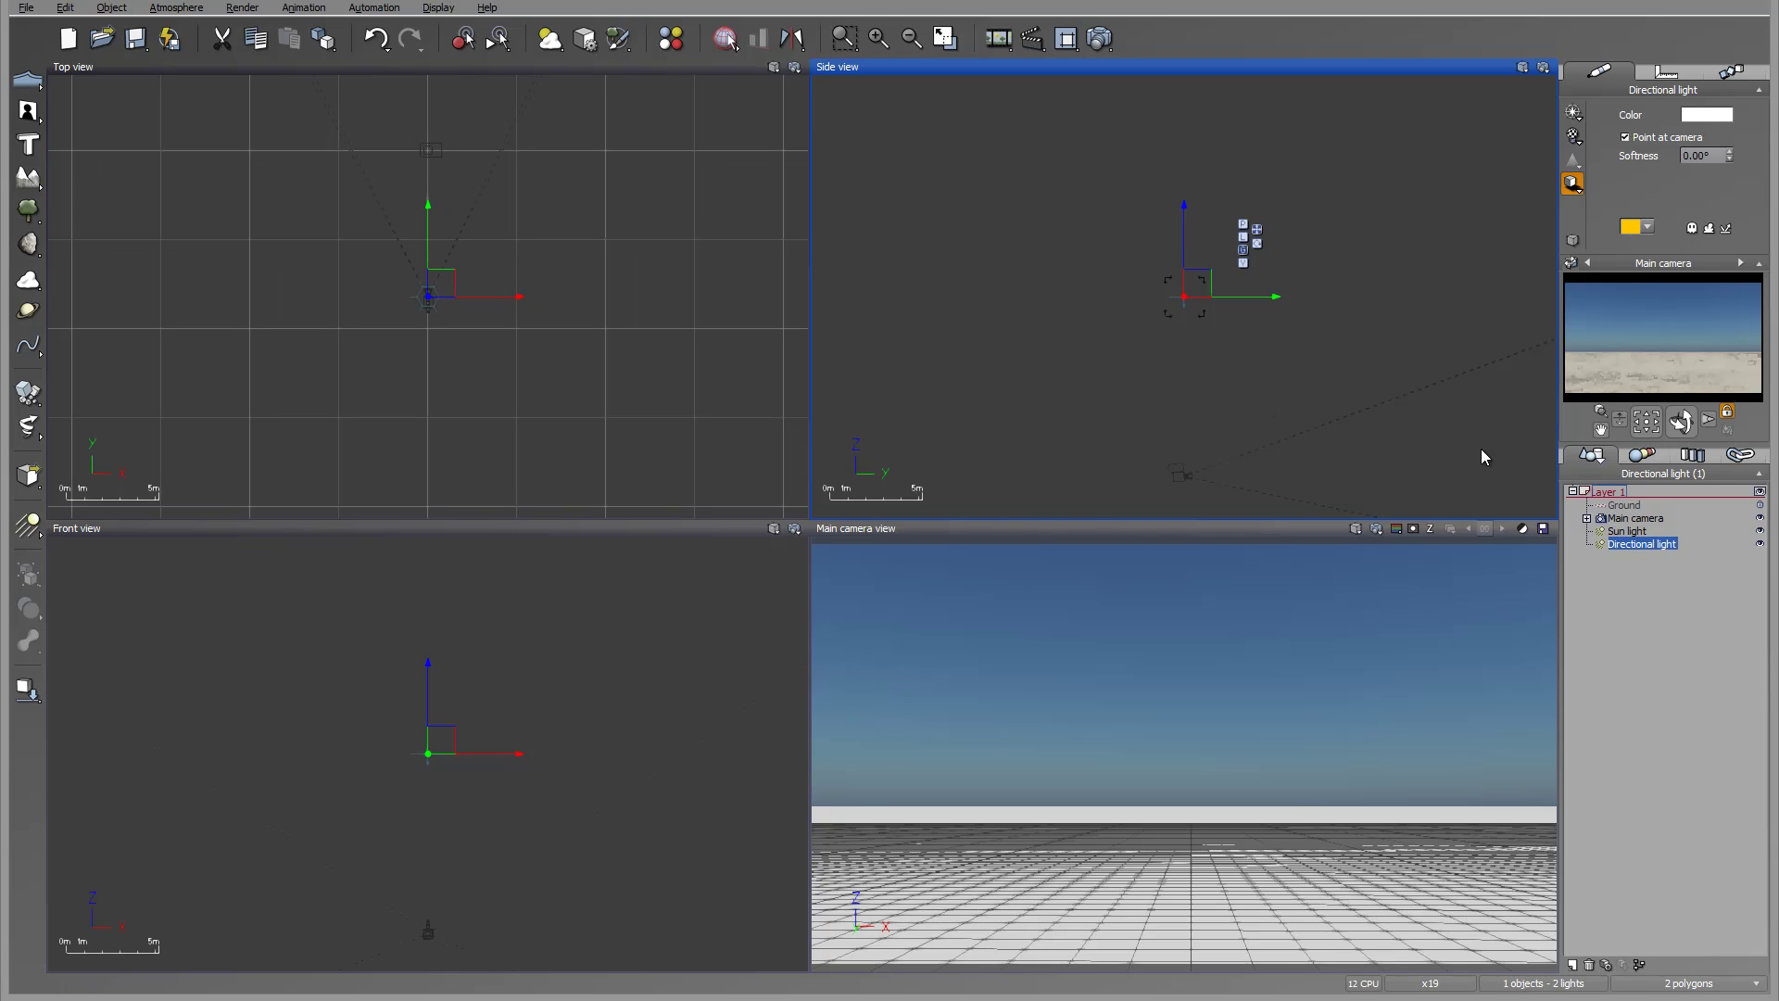
key("Delete")
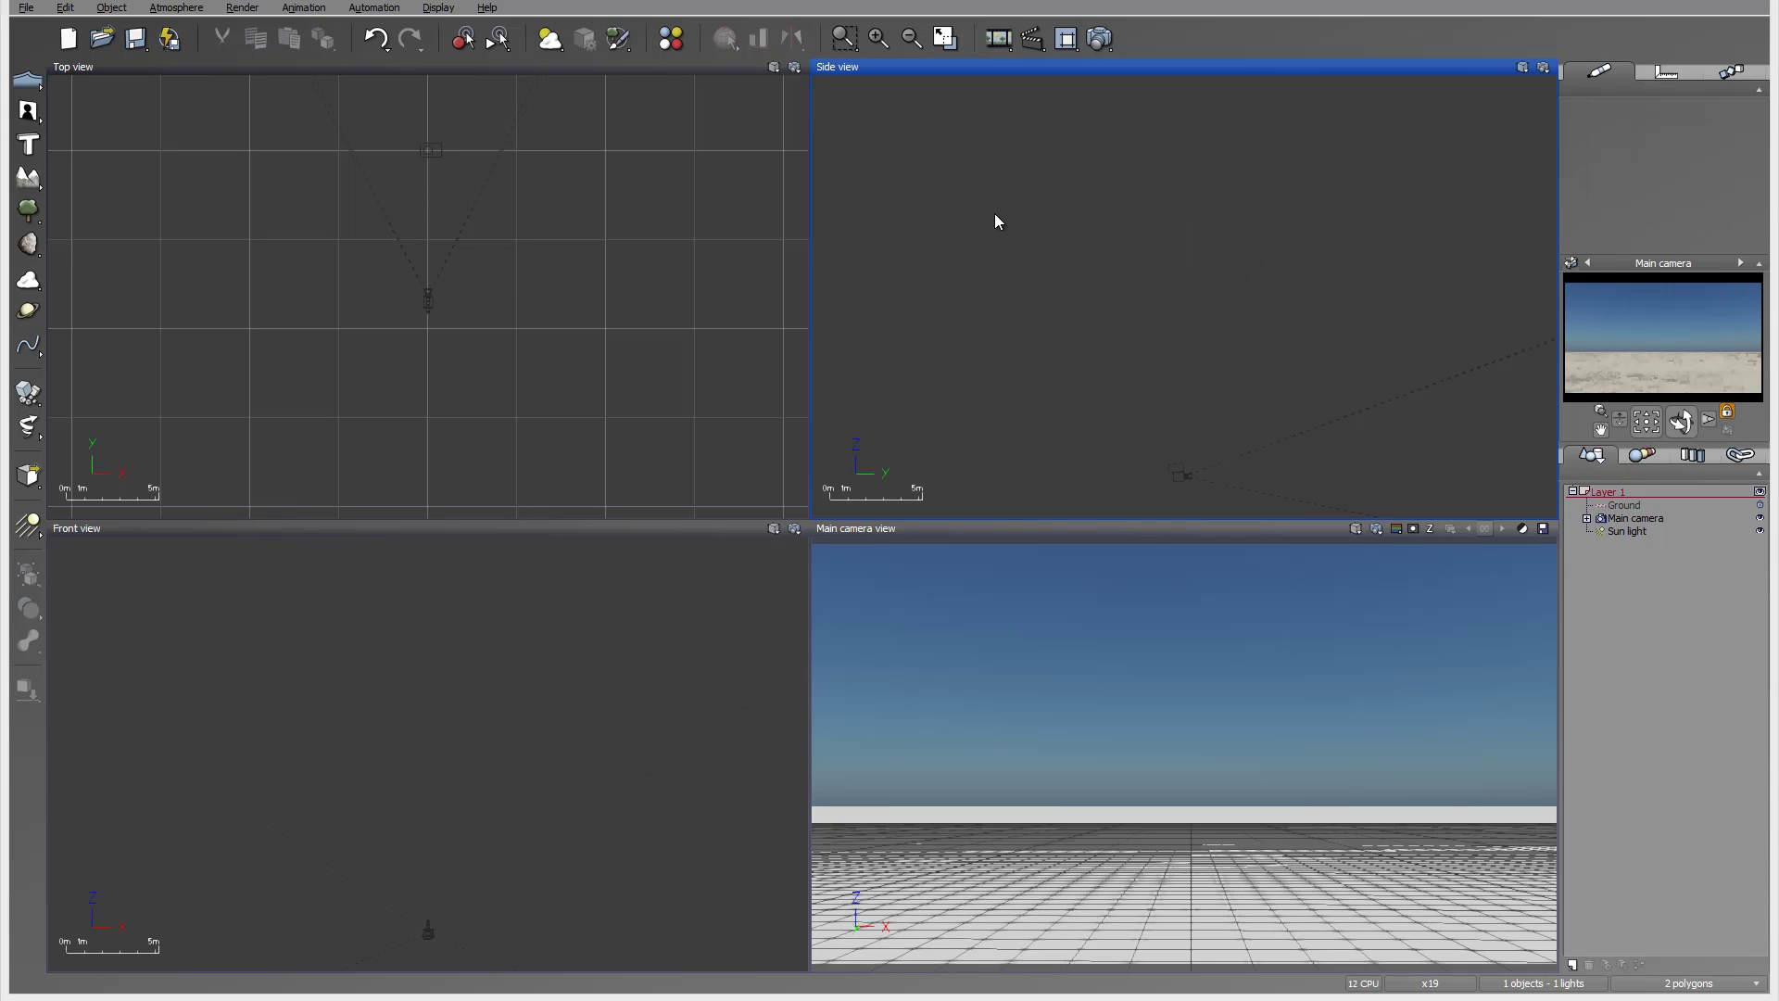
Add a point light to the scene and raise it higher above the ground in the side view
left_click(1626, 517)
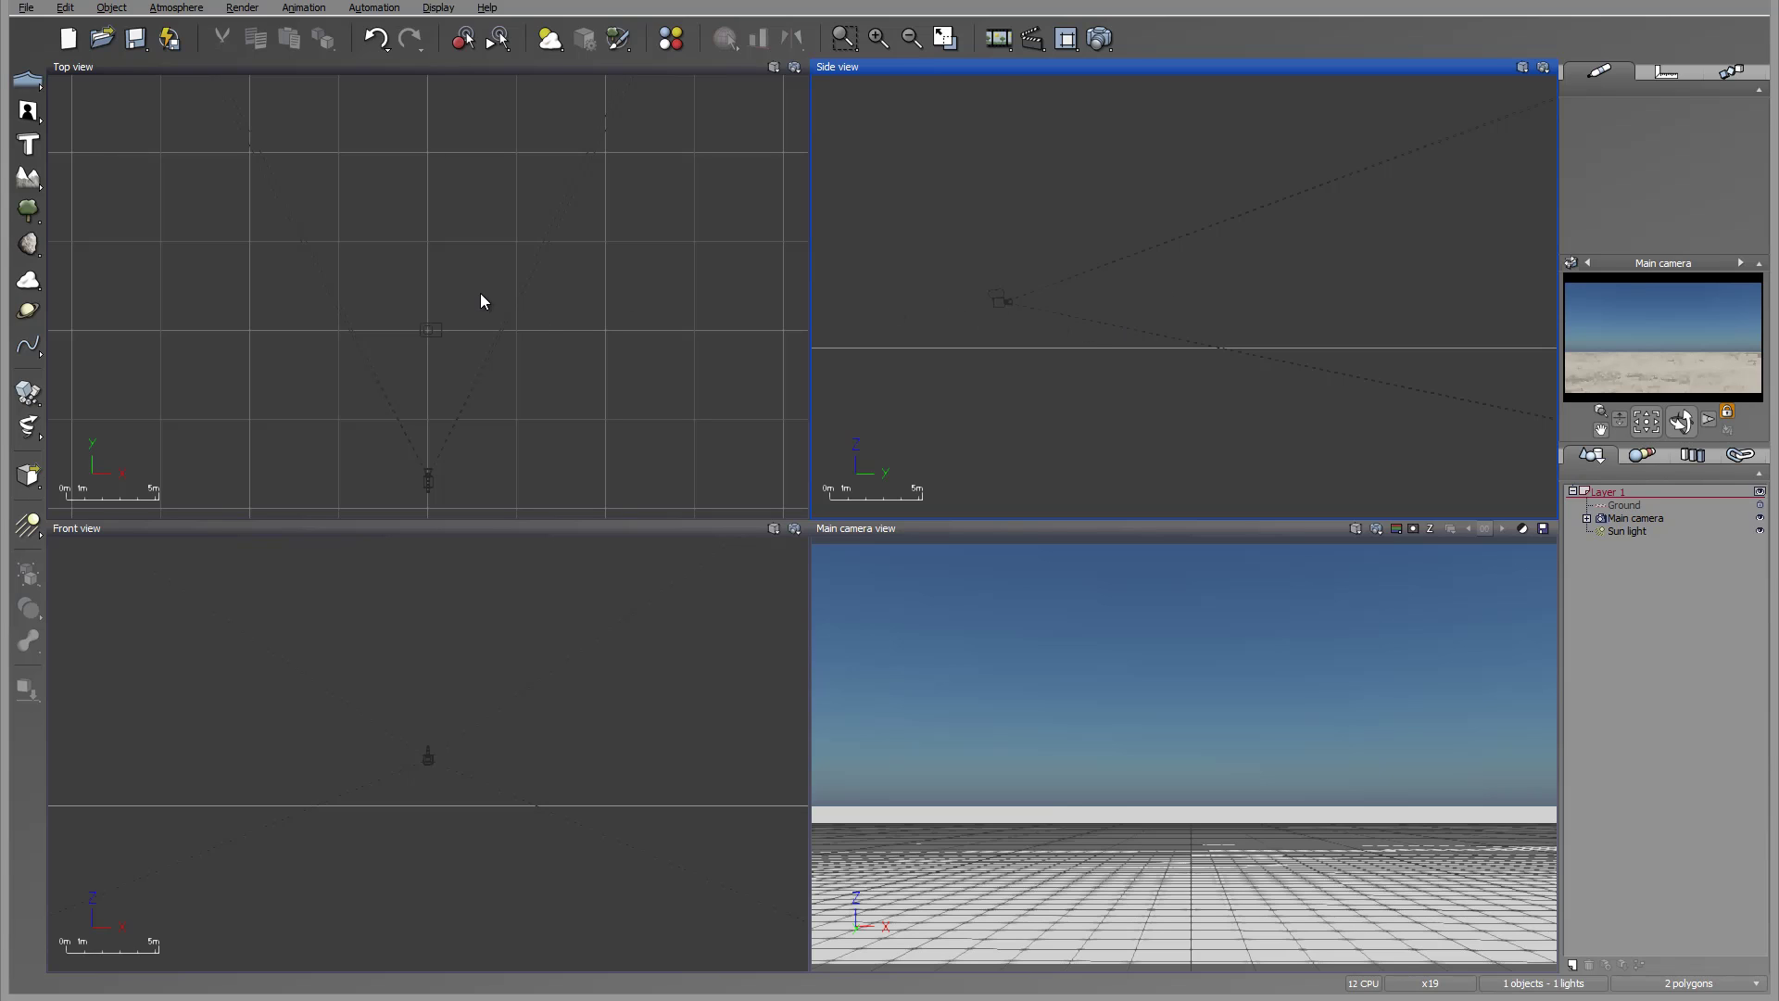
mouse_move(480, 301)
right_mouse_down()
mouse_move(603, 226)
mouse_move(472, 270)
right_mouse_up()
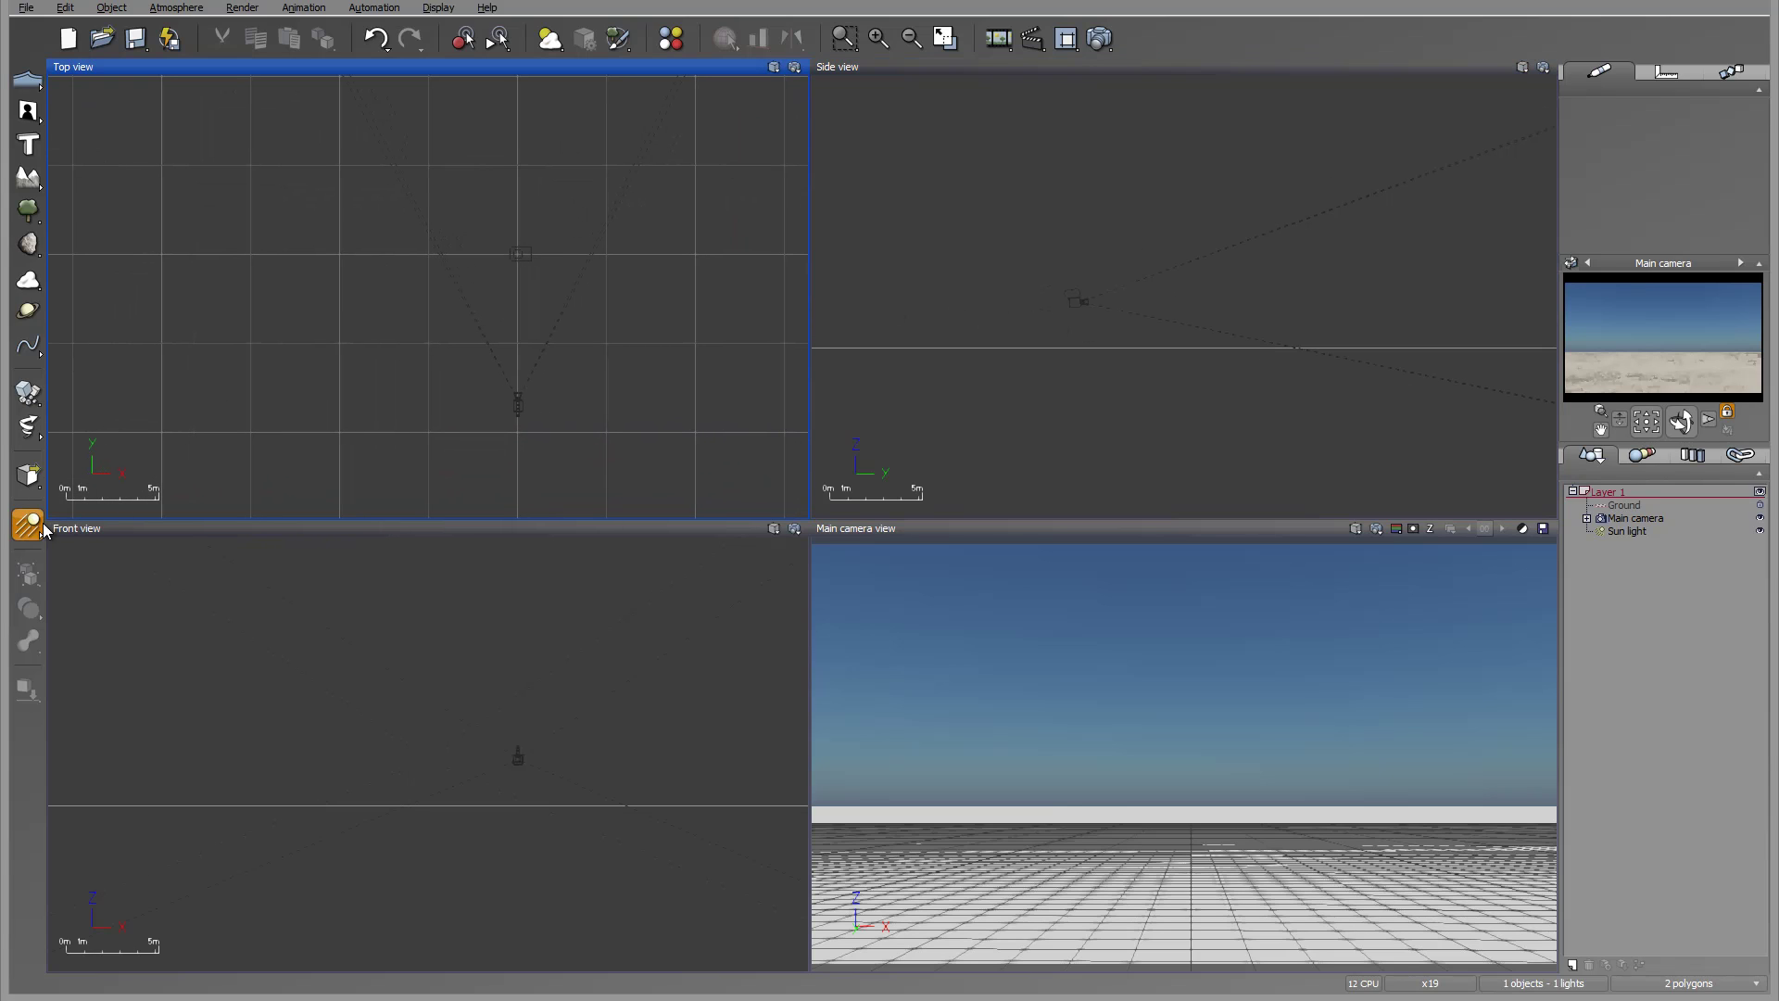
mouse_move(44, 530)
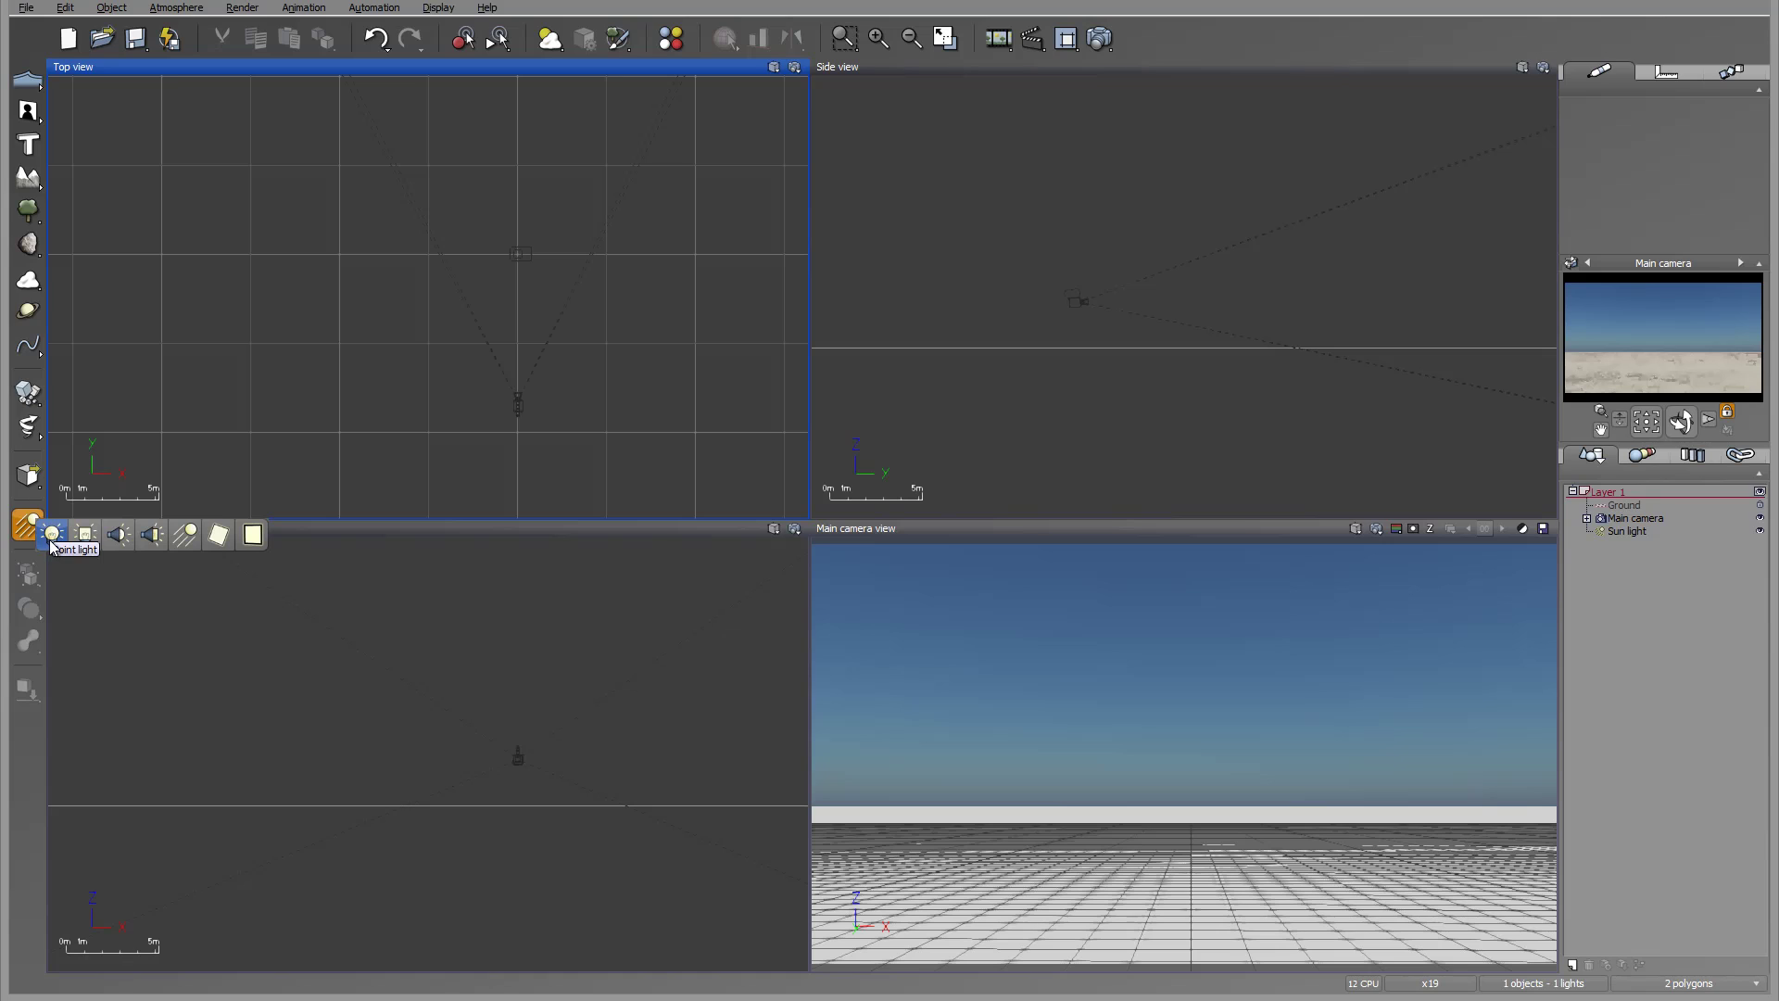
left_click(51, 535)
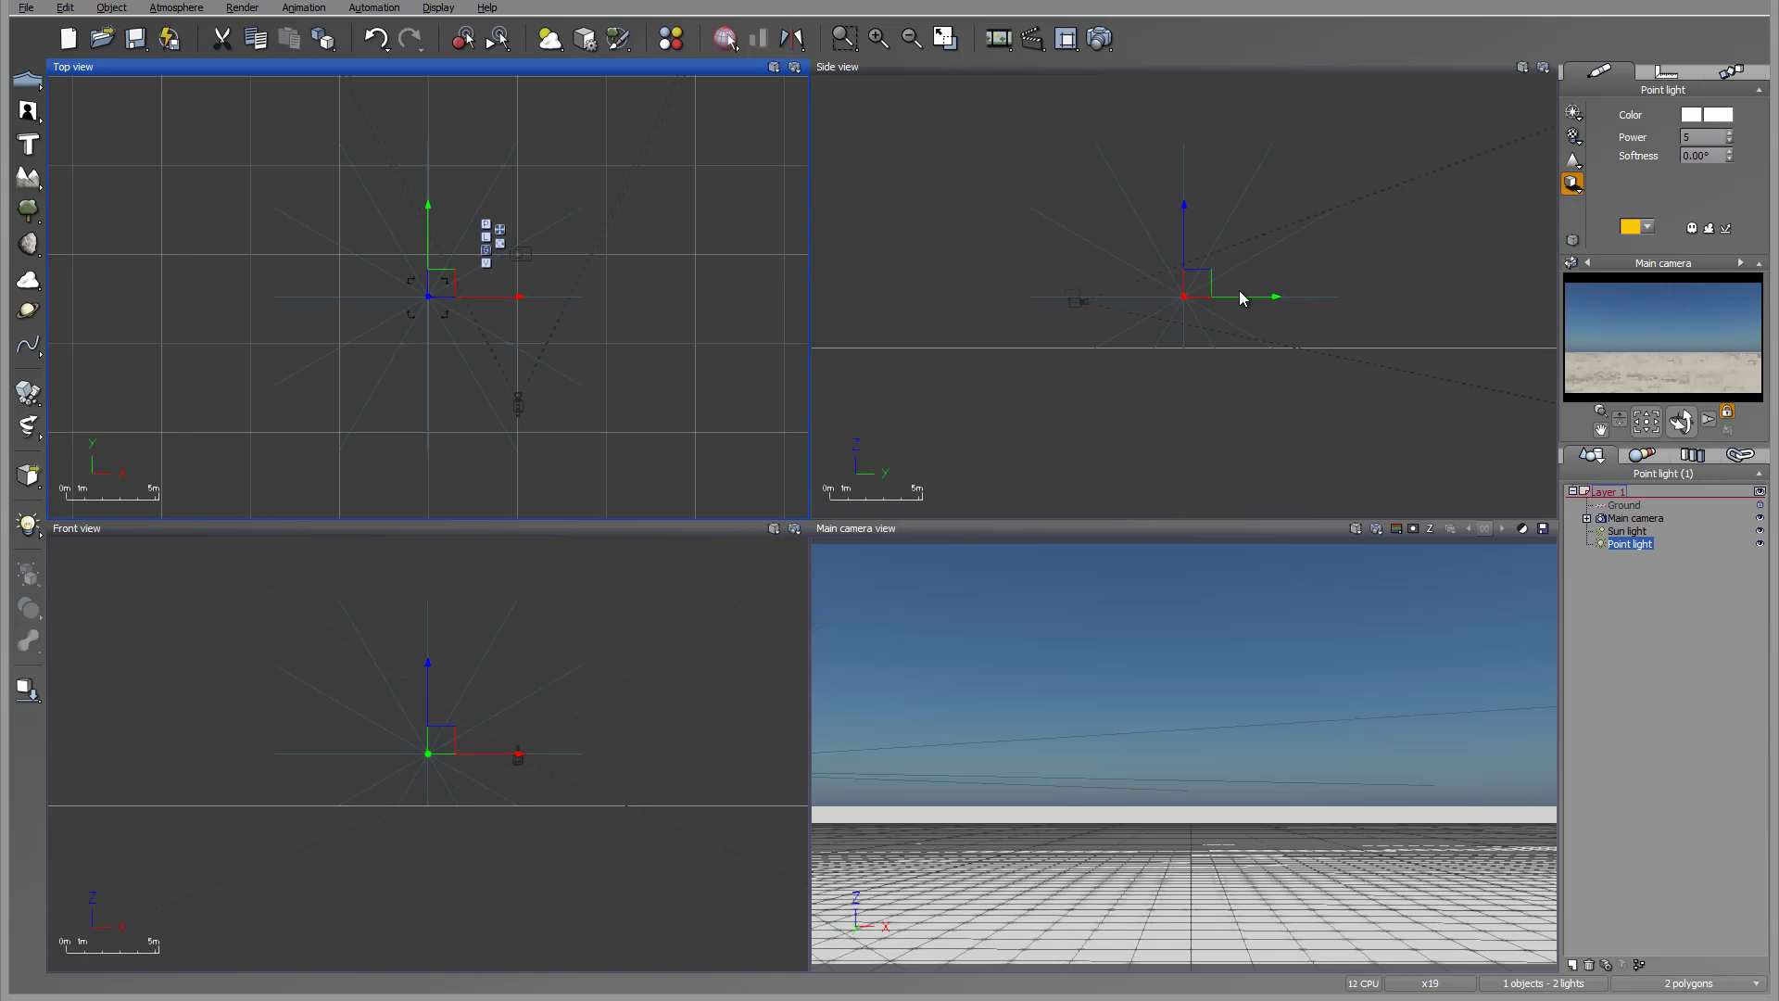
left_click_drag(1216, 265, 1206, 228)
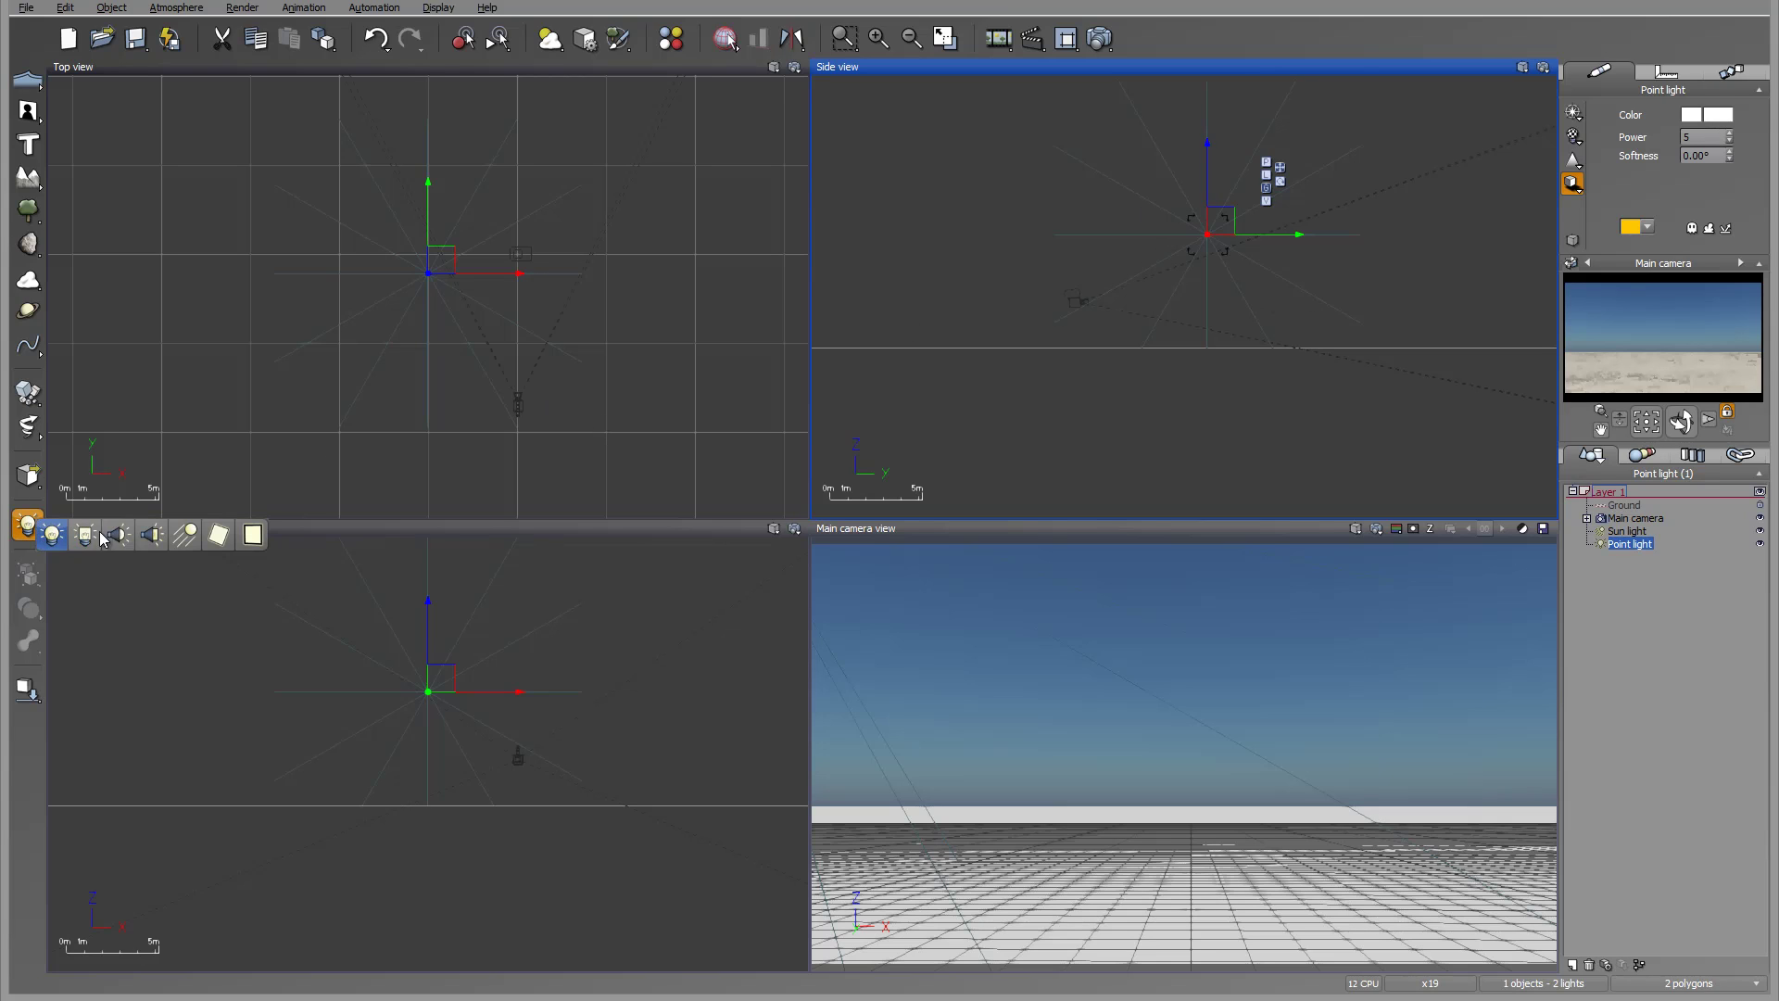
Add a quadratic light and place it beside the point light at the same height
left_click(84, 536)
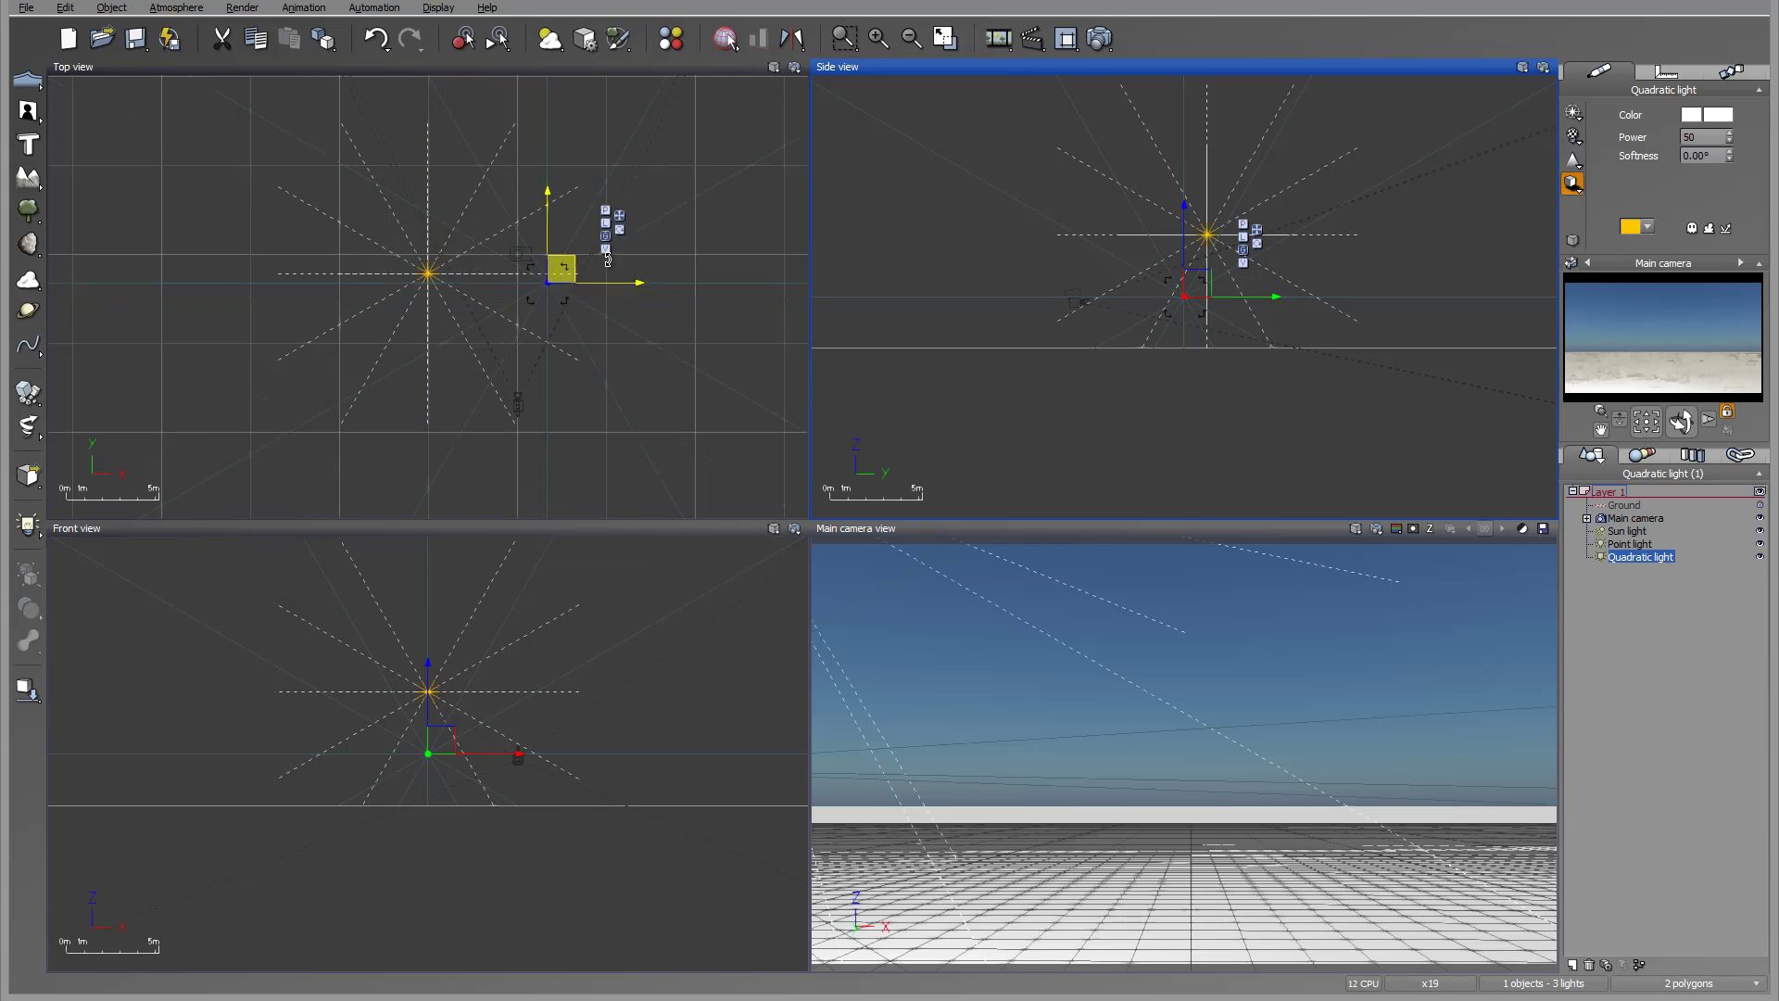
left_click_drag(575, 248, 554, 262)
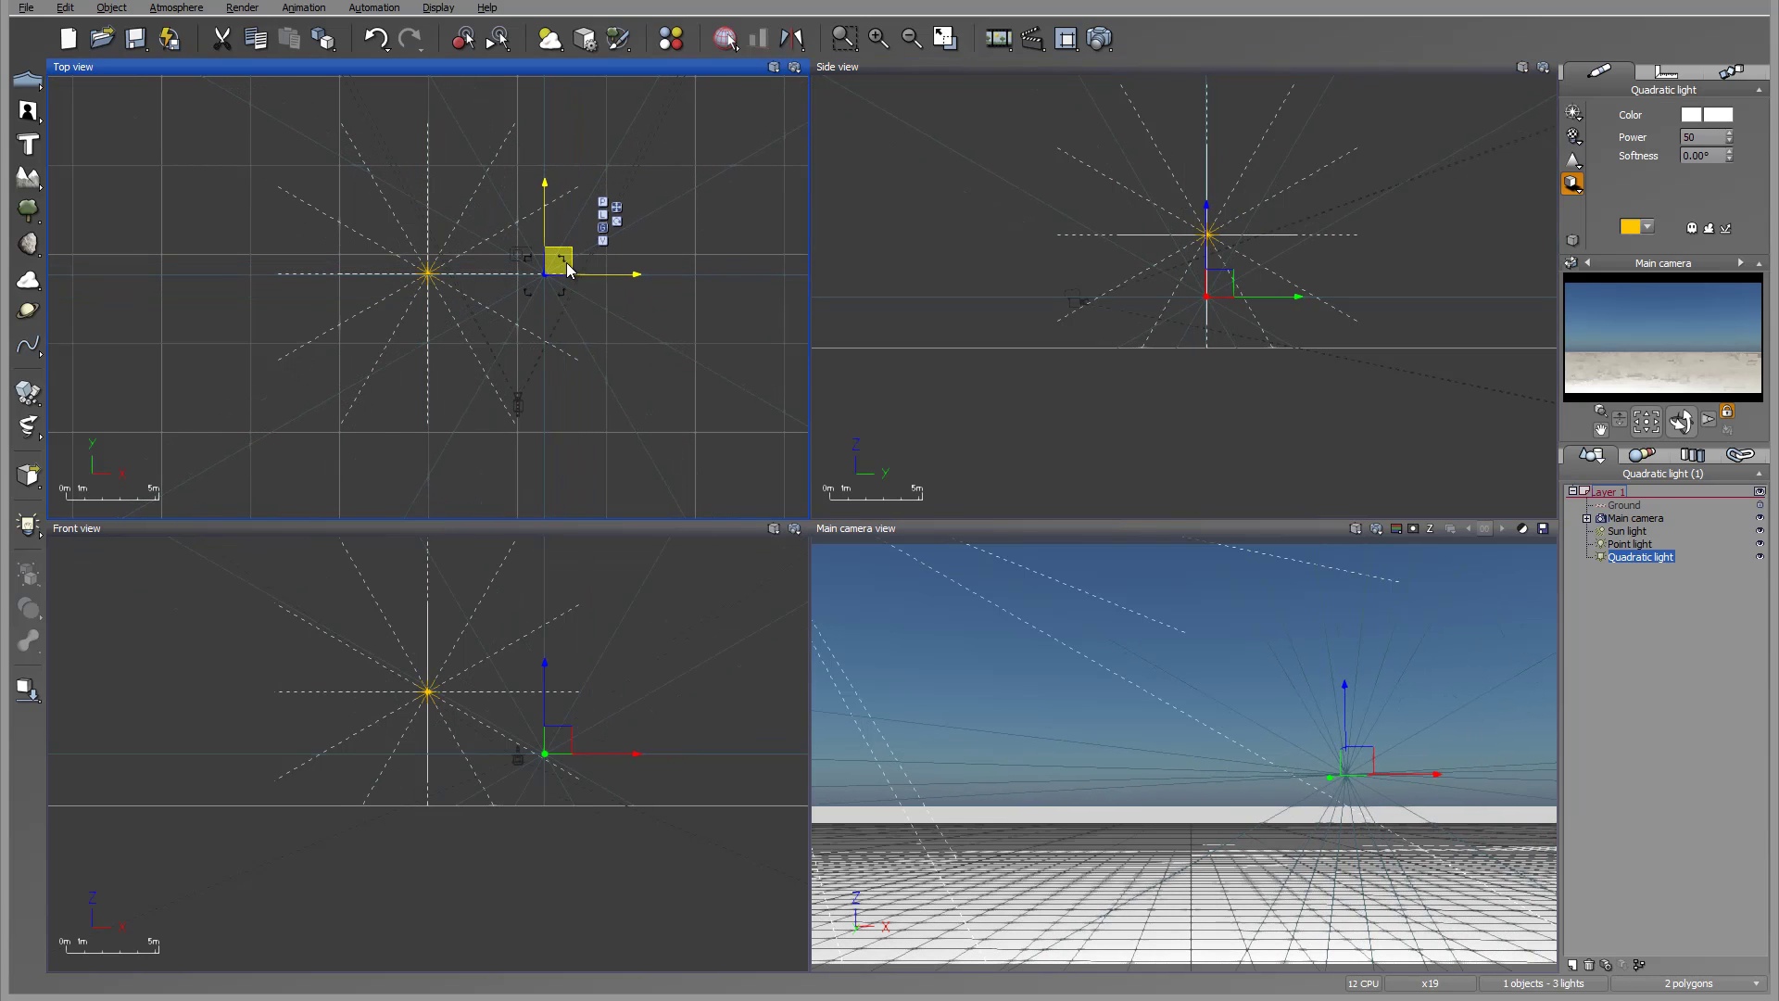
left_click_drag(1221, 286, 1220, 227)
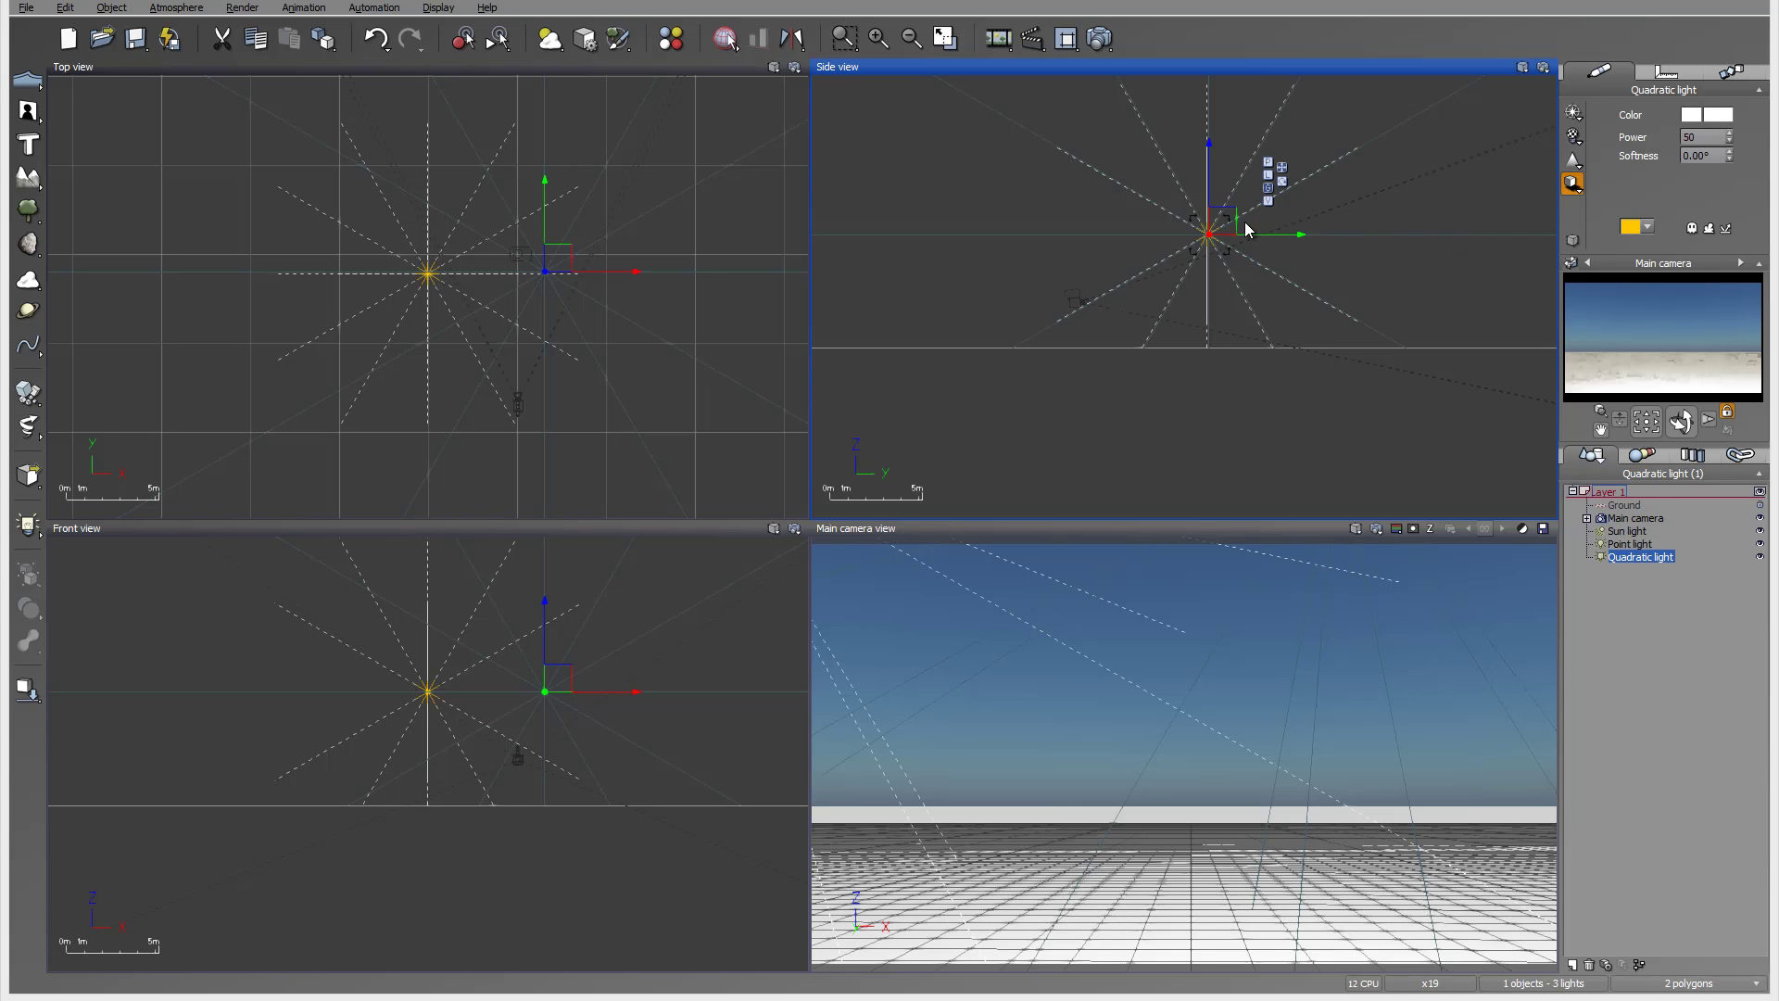
mouse_move(1223, 230)
left_mouse_down()
mouse_move(1265, 227)
mouse_move(1220, 223)
left_mouse_up()
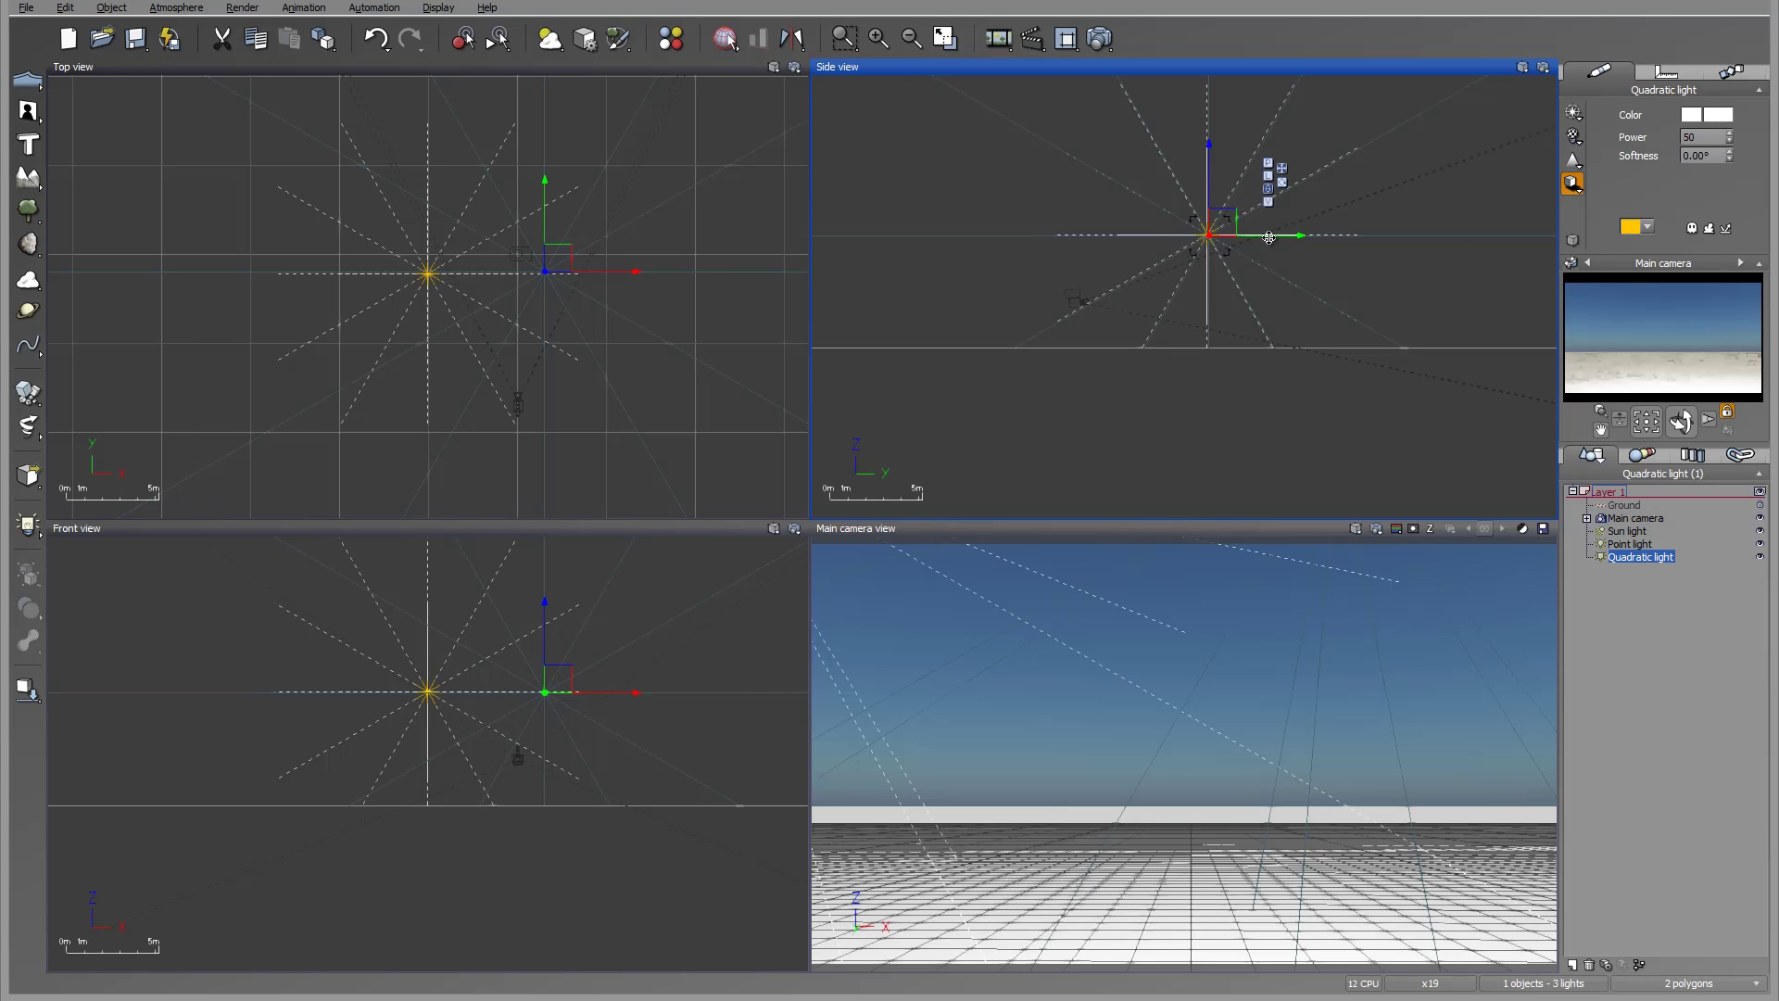
Examine the point light's shadow and light attenuation settings in the Light Editor
left_click(1636, 546)
double_click(1617, 546)
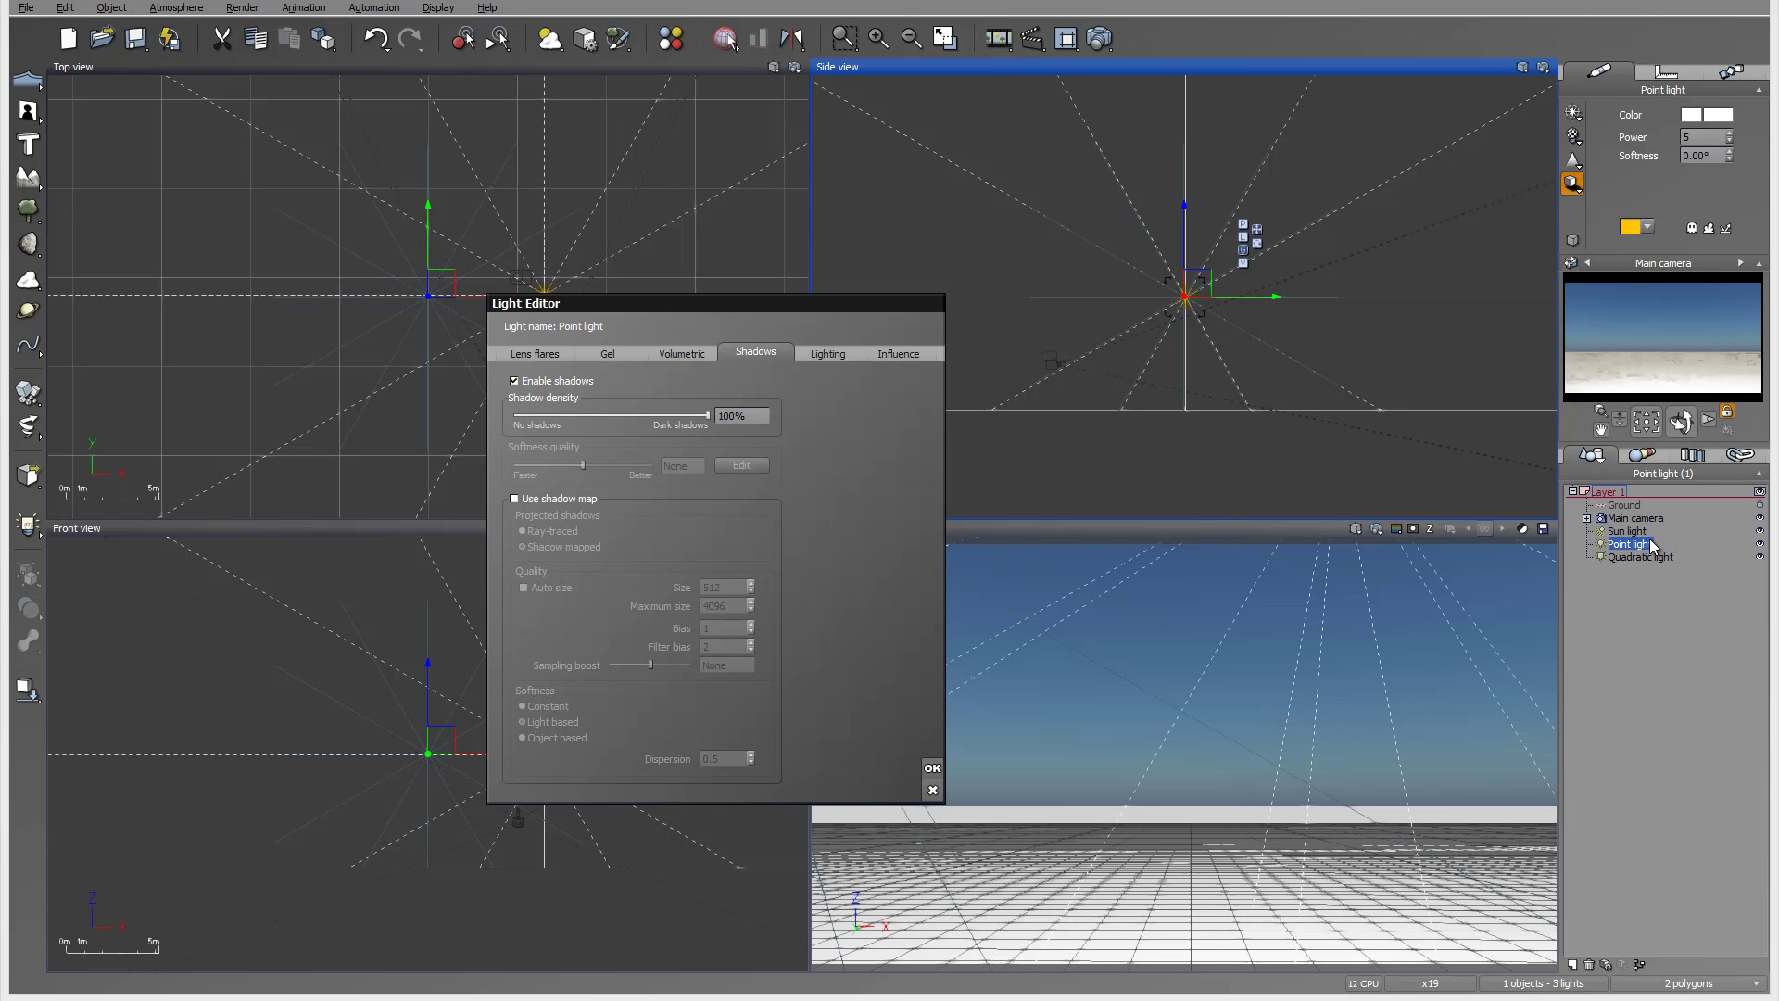
left_click_drag(650, 298, 776, 271)
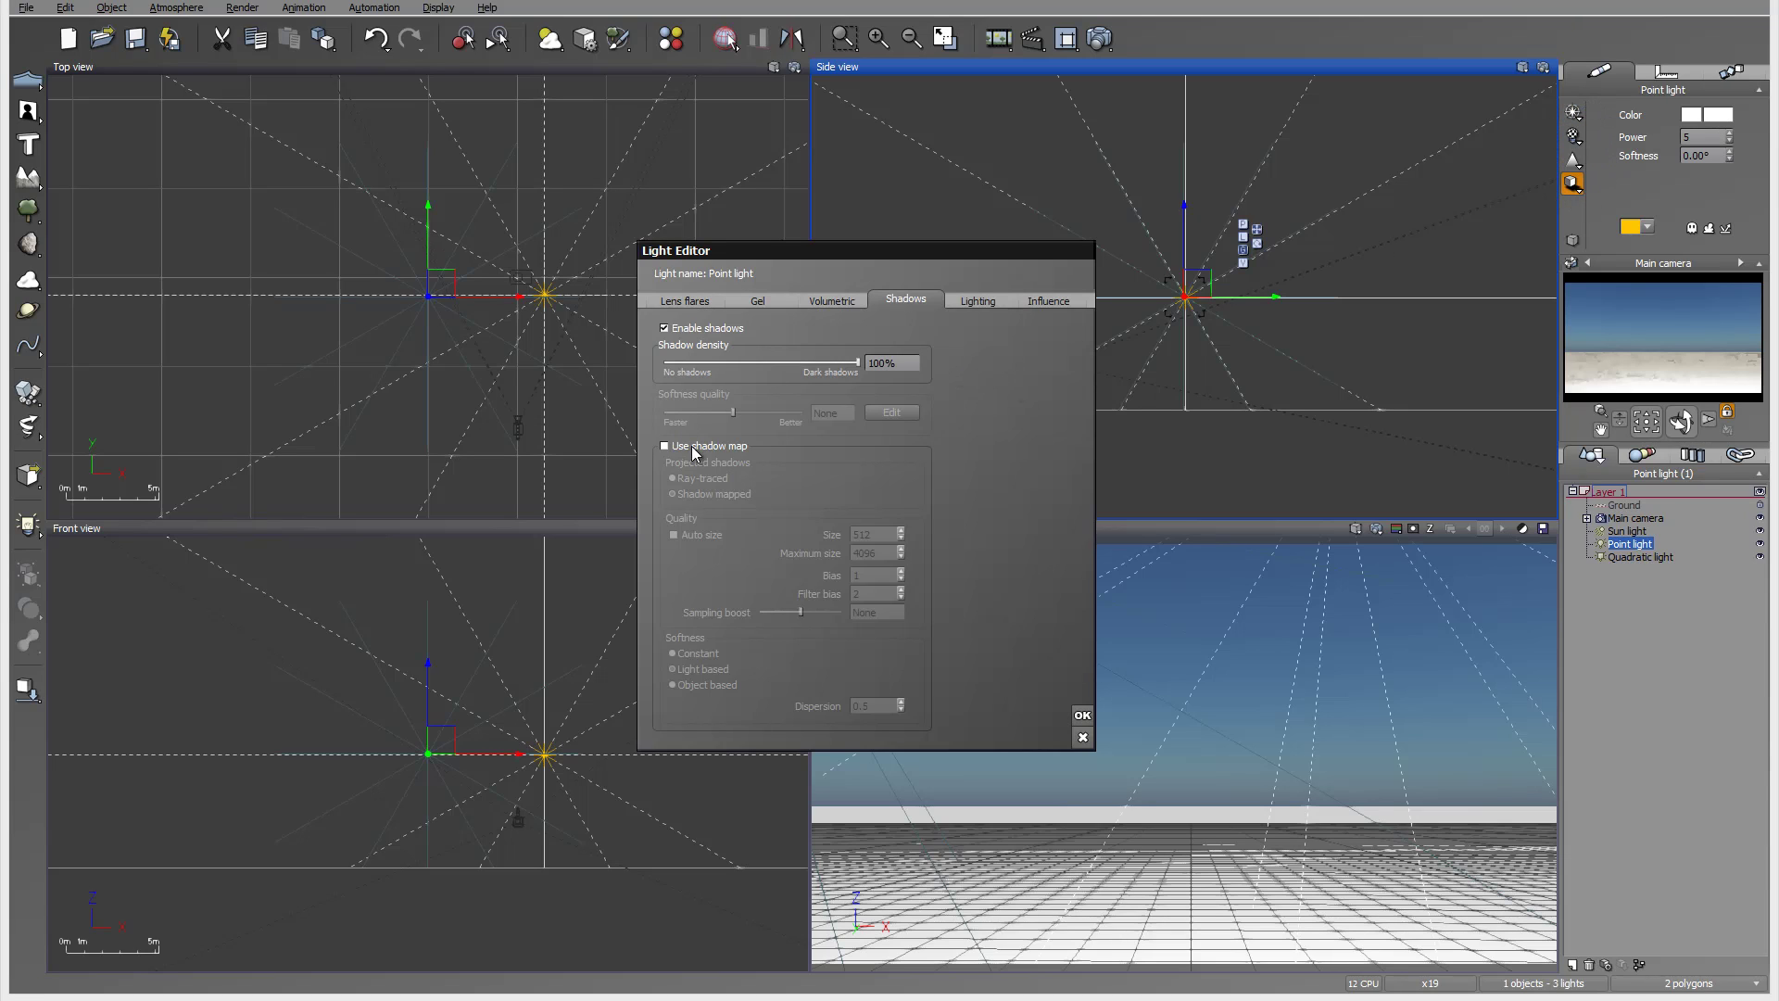
left_click(973, 302)
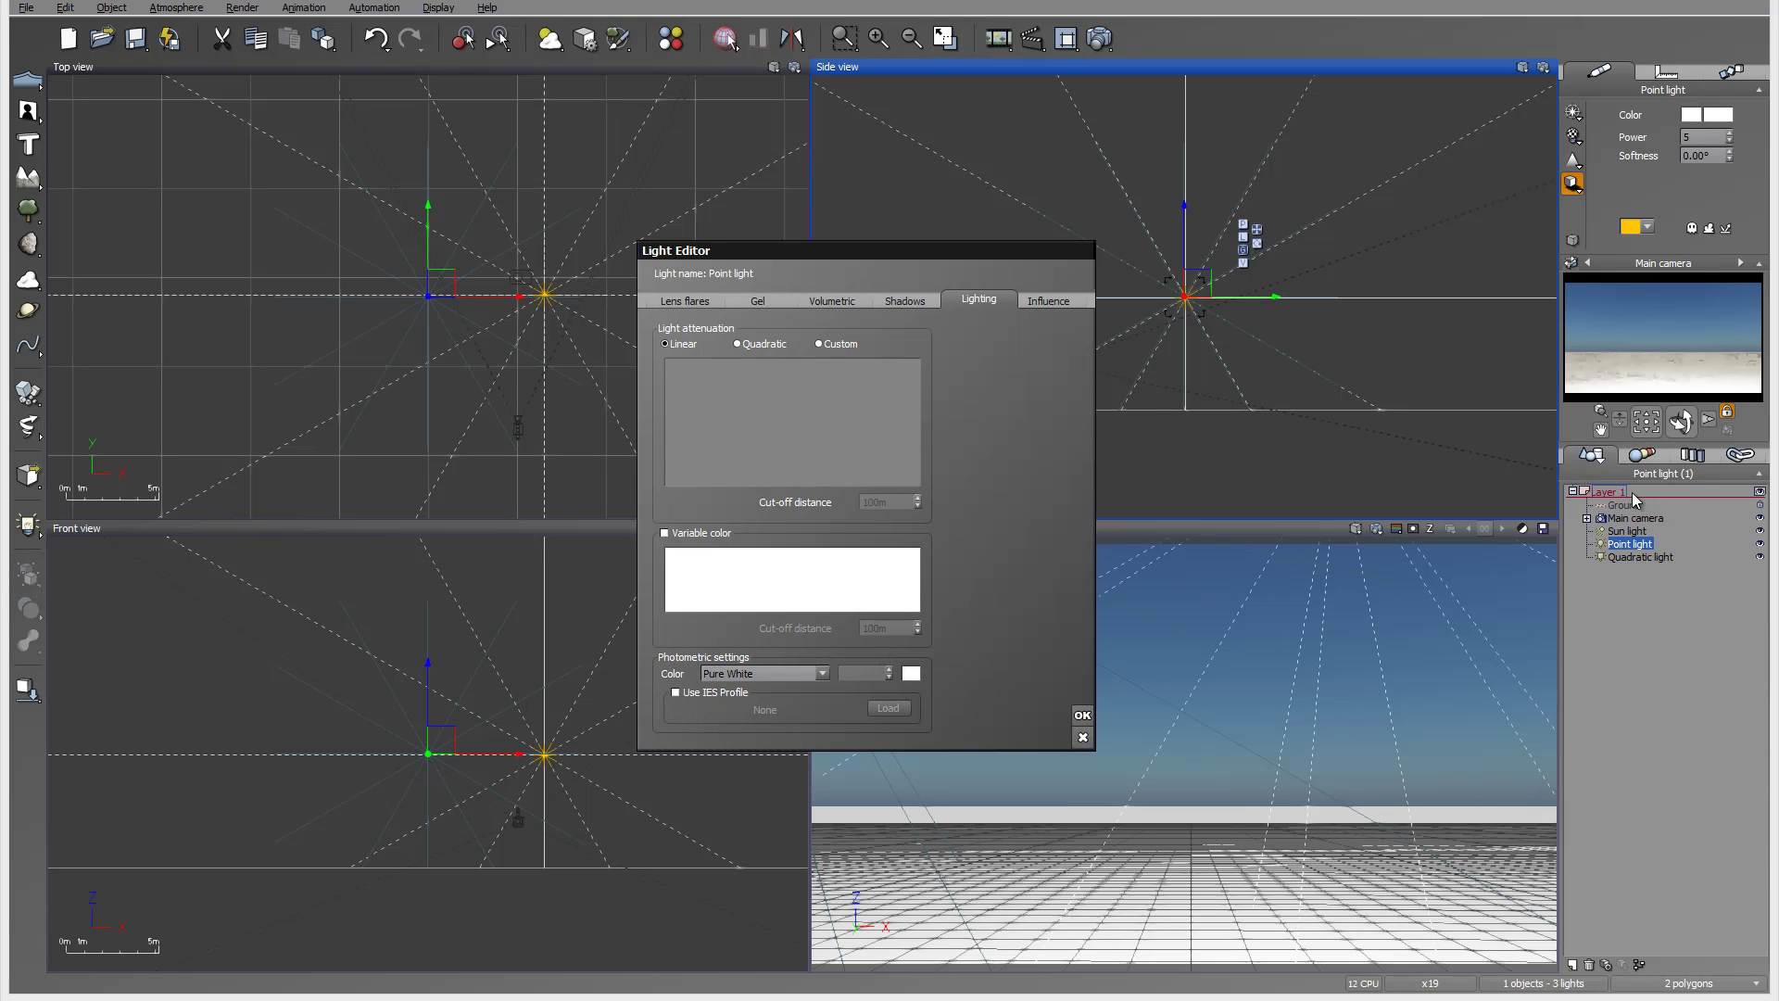
Try enabling an IES profile for the point light without switching to quadratic attenuation, and discard the changes
left_click(676, 693)
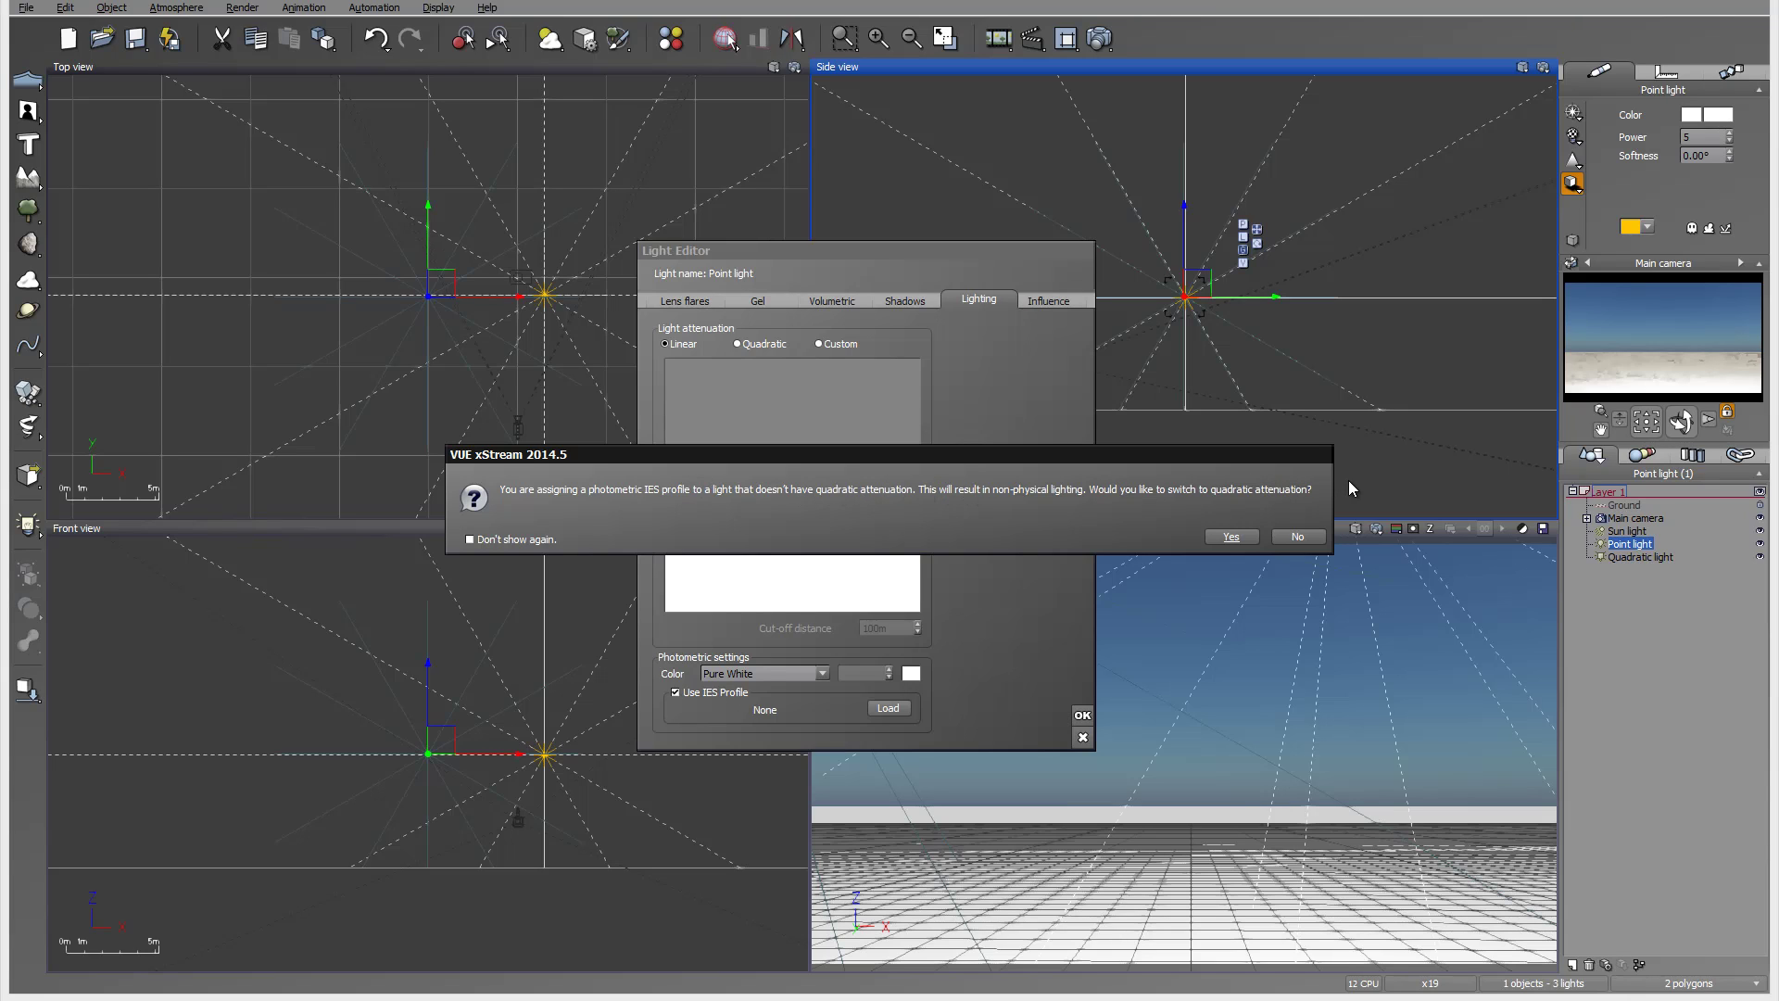
left_click(1302, 535)
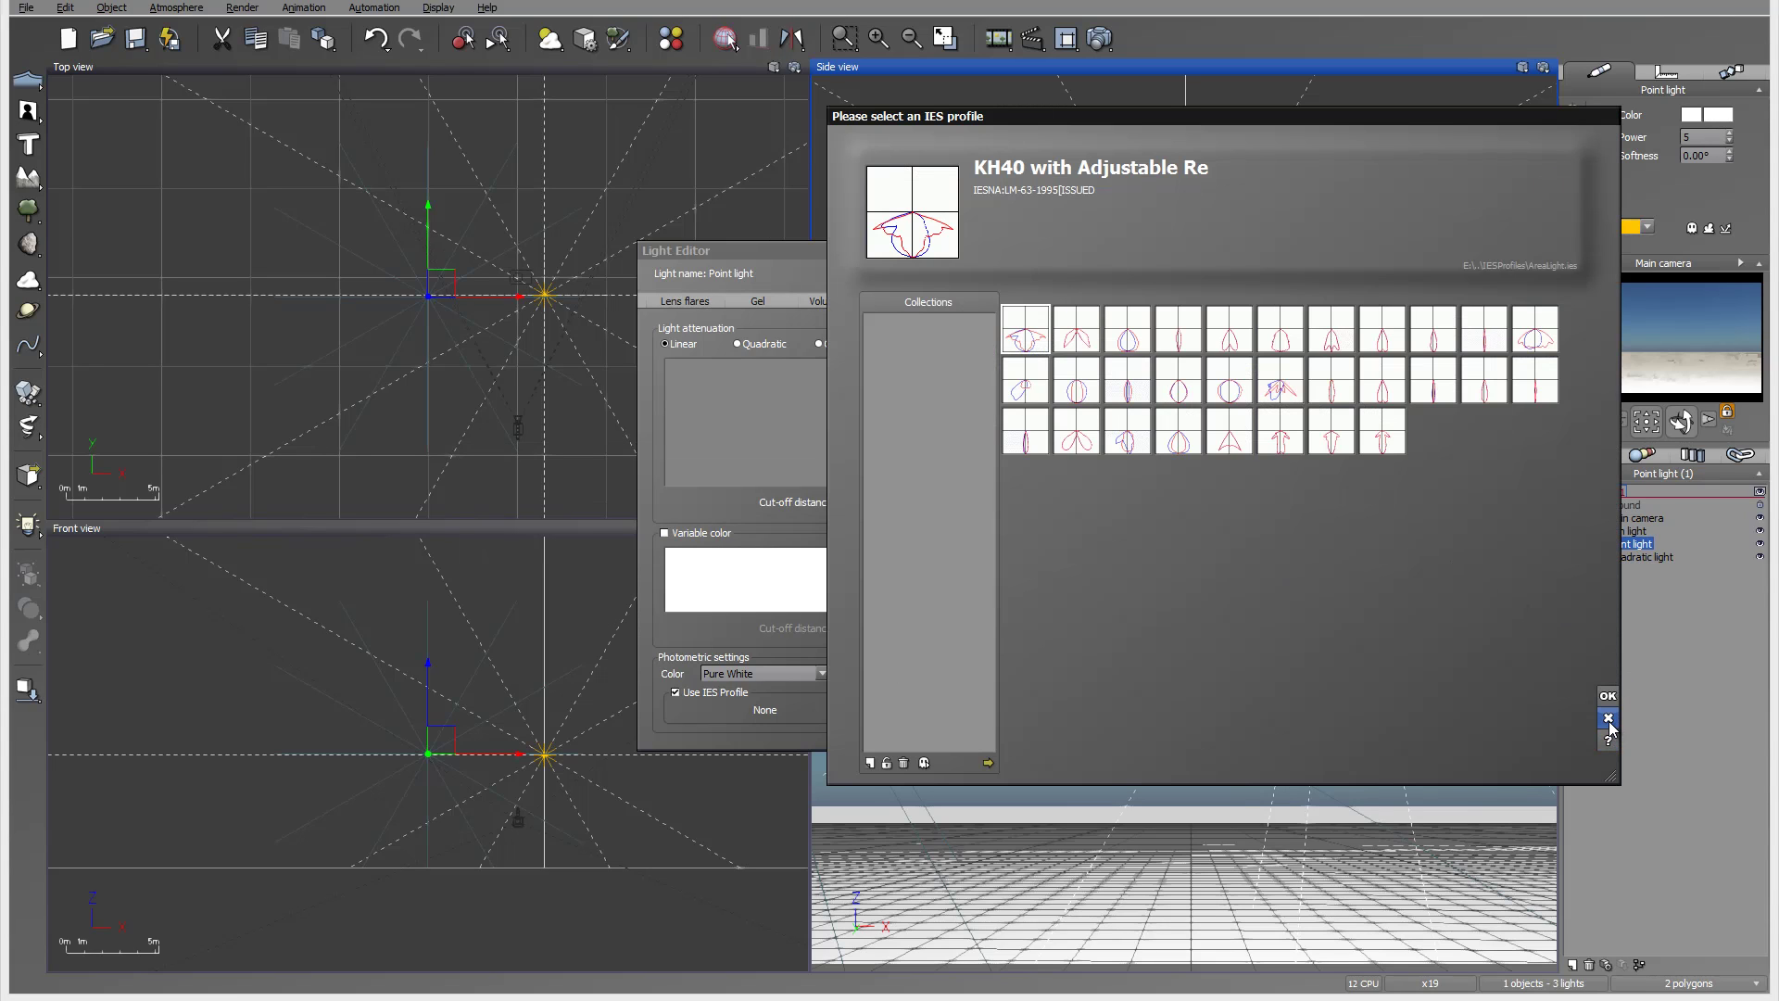
left_click(1609, 720)
left_click(1082, 738)
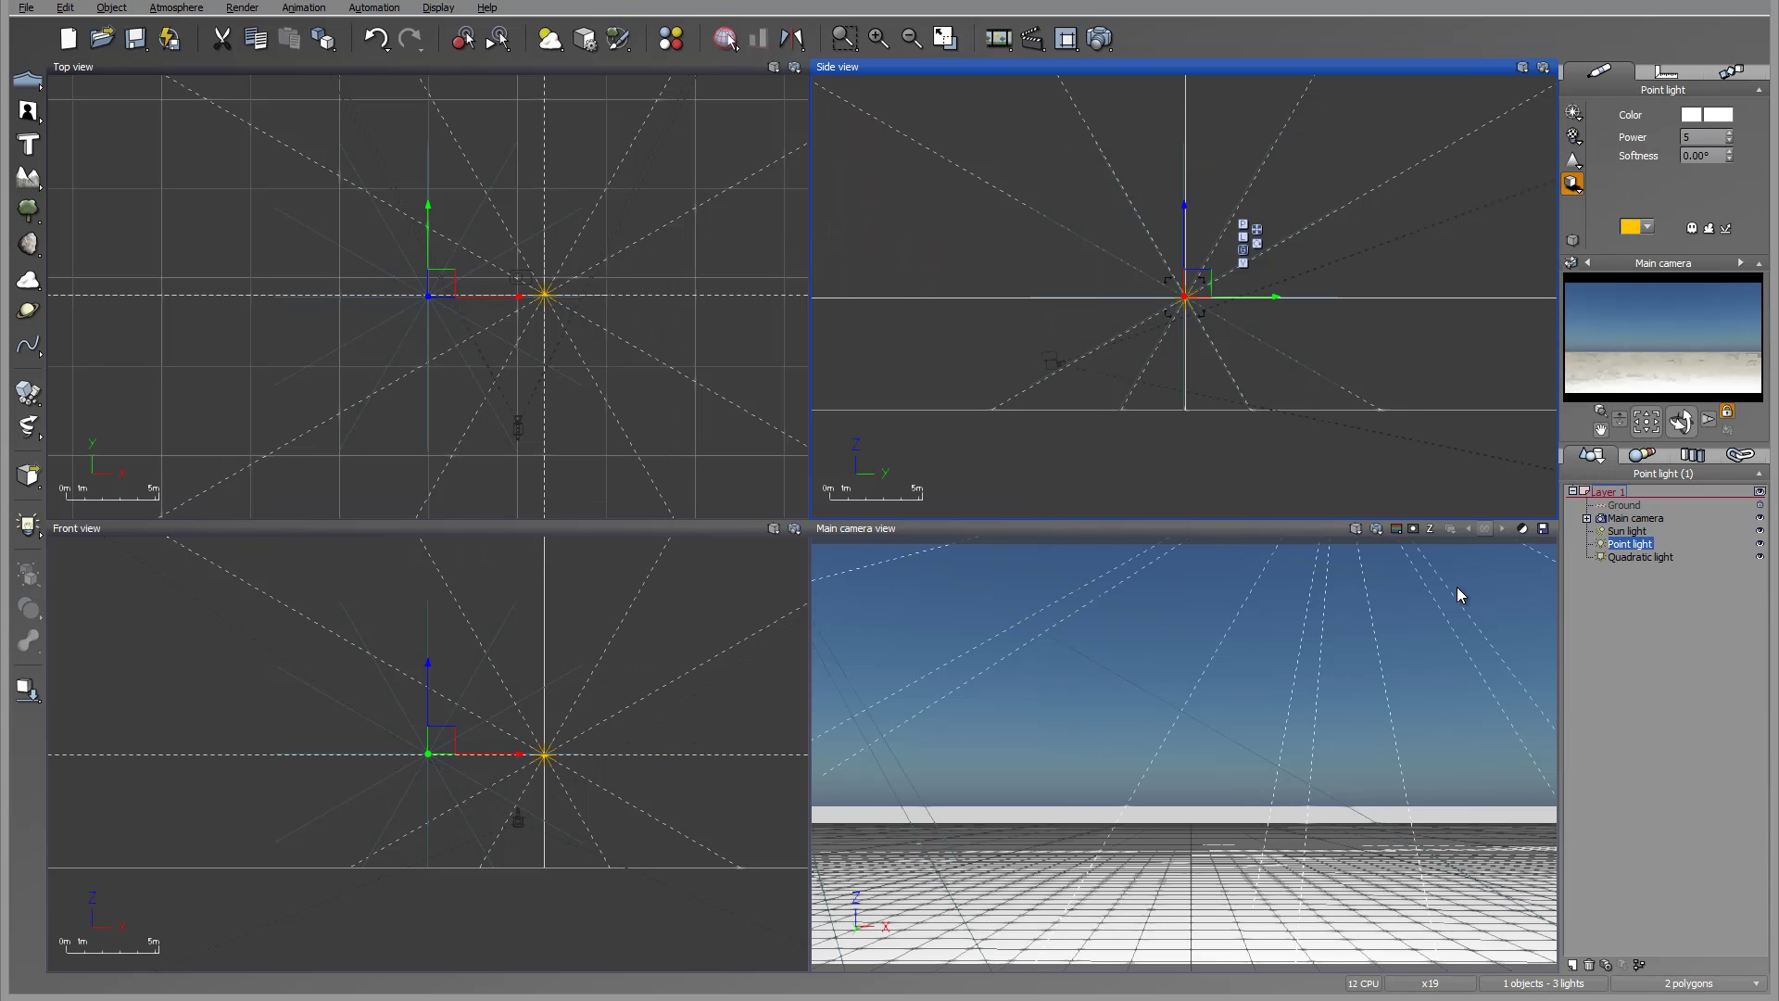
double_click(1605, 558)
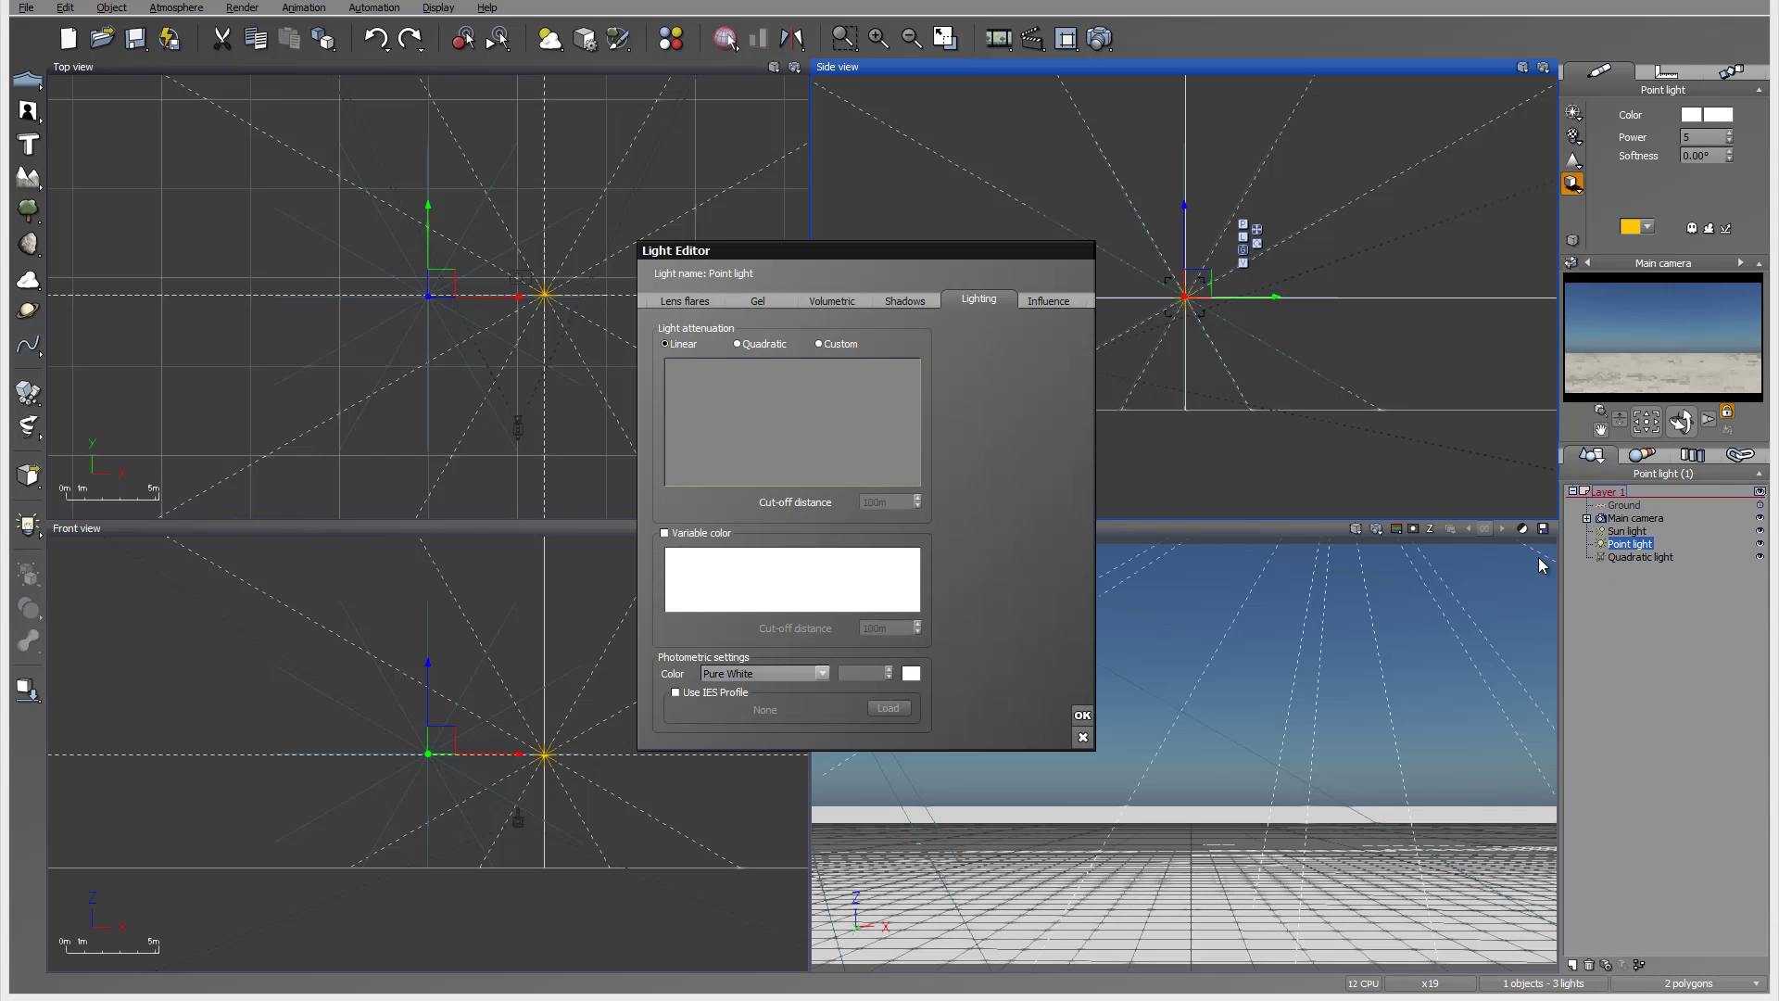
left_click(1082, 738)
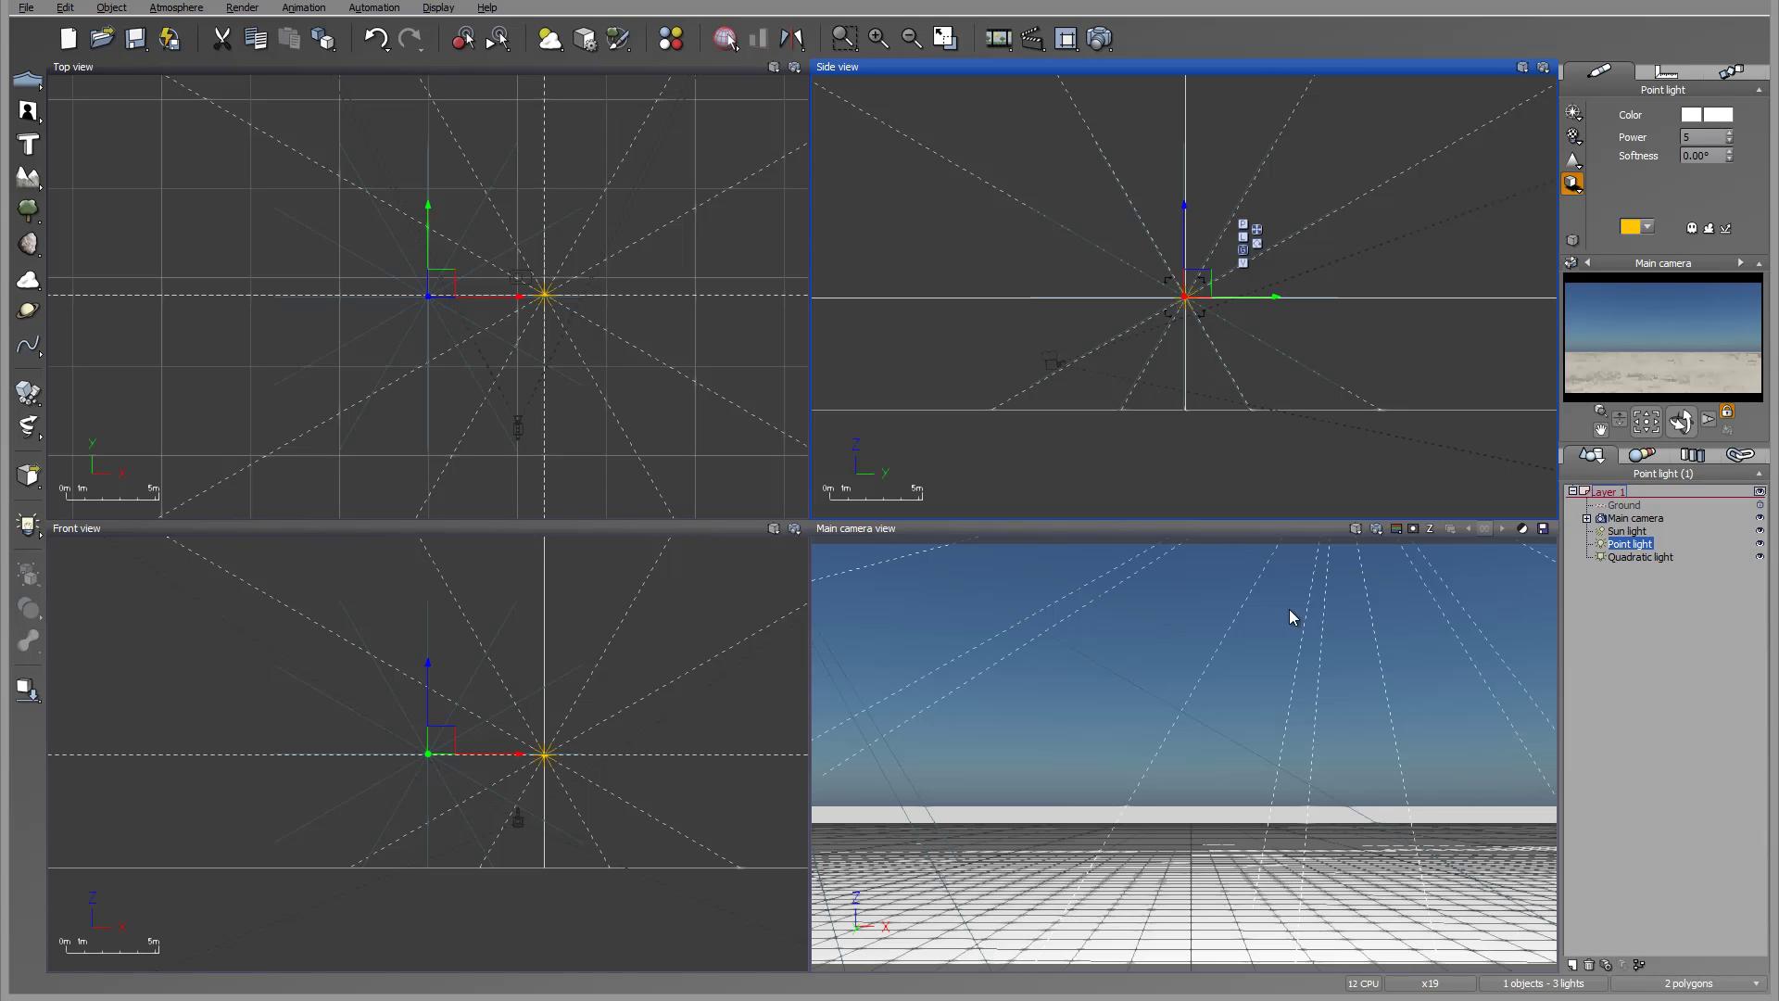
Add a spot light, place it above and behind the other two lights, and aim its beam toward the camera
left_click(28, 524)
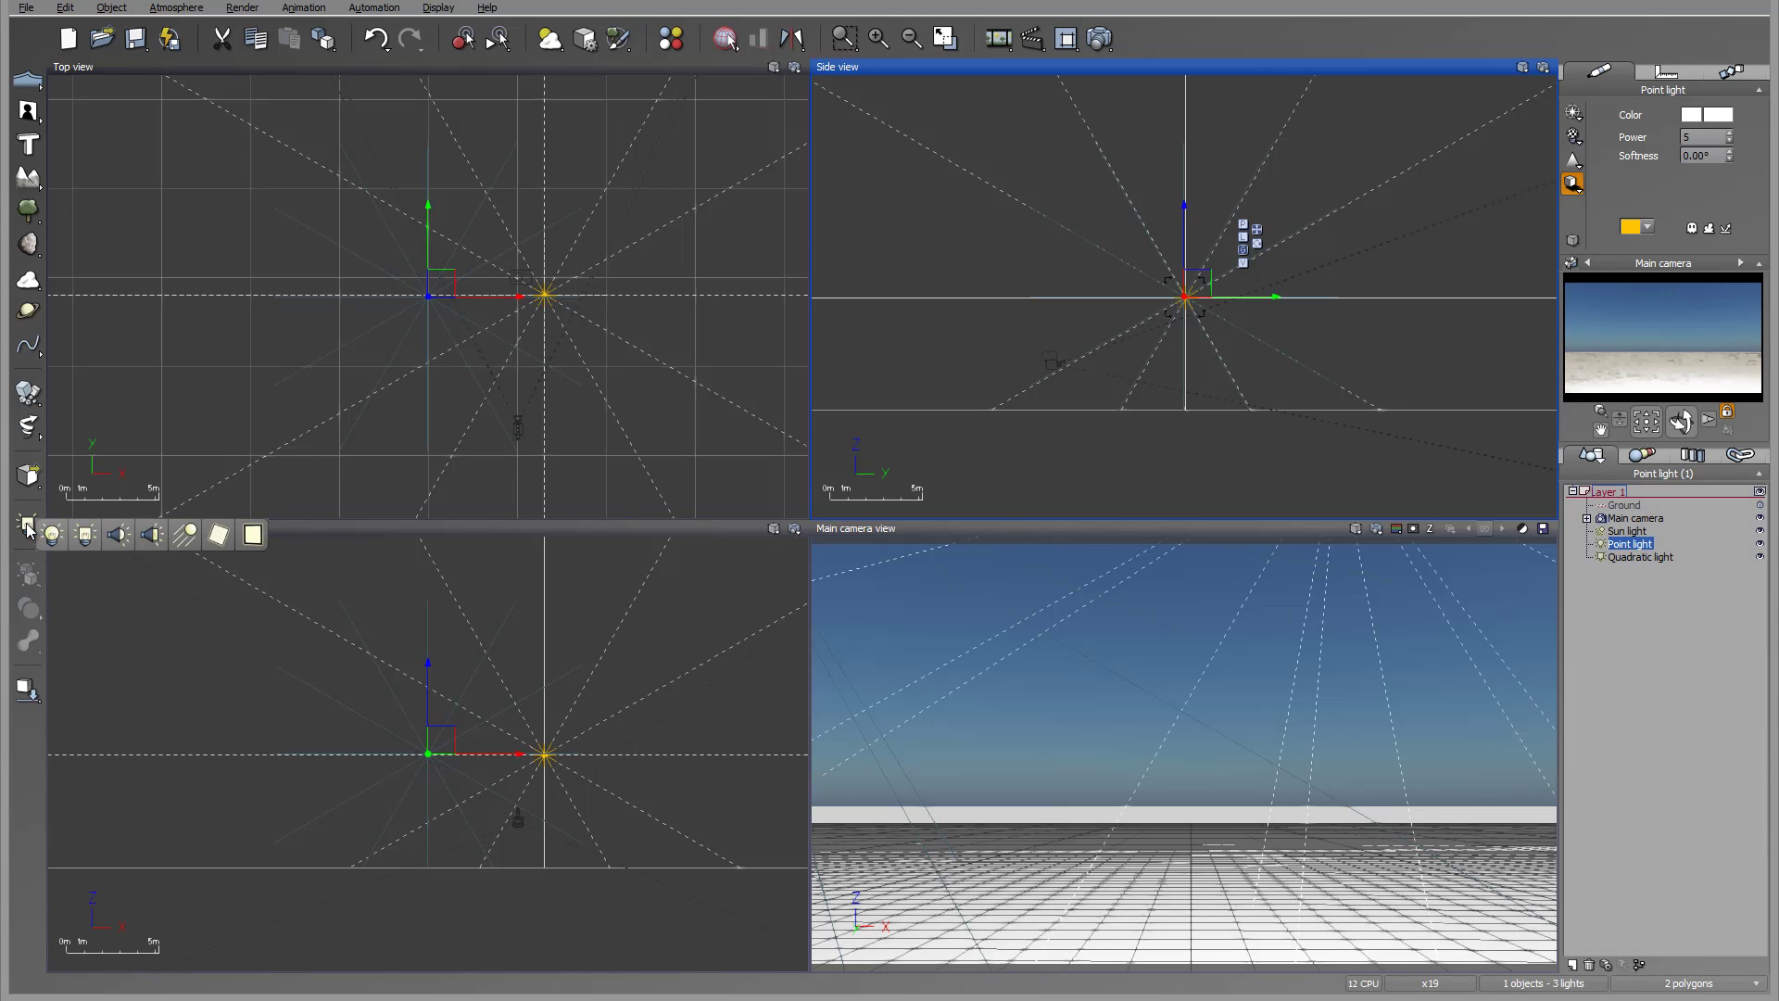
left_click(121, 533)
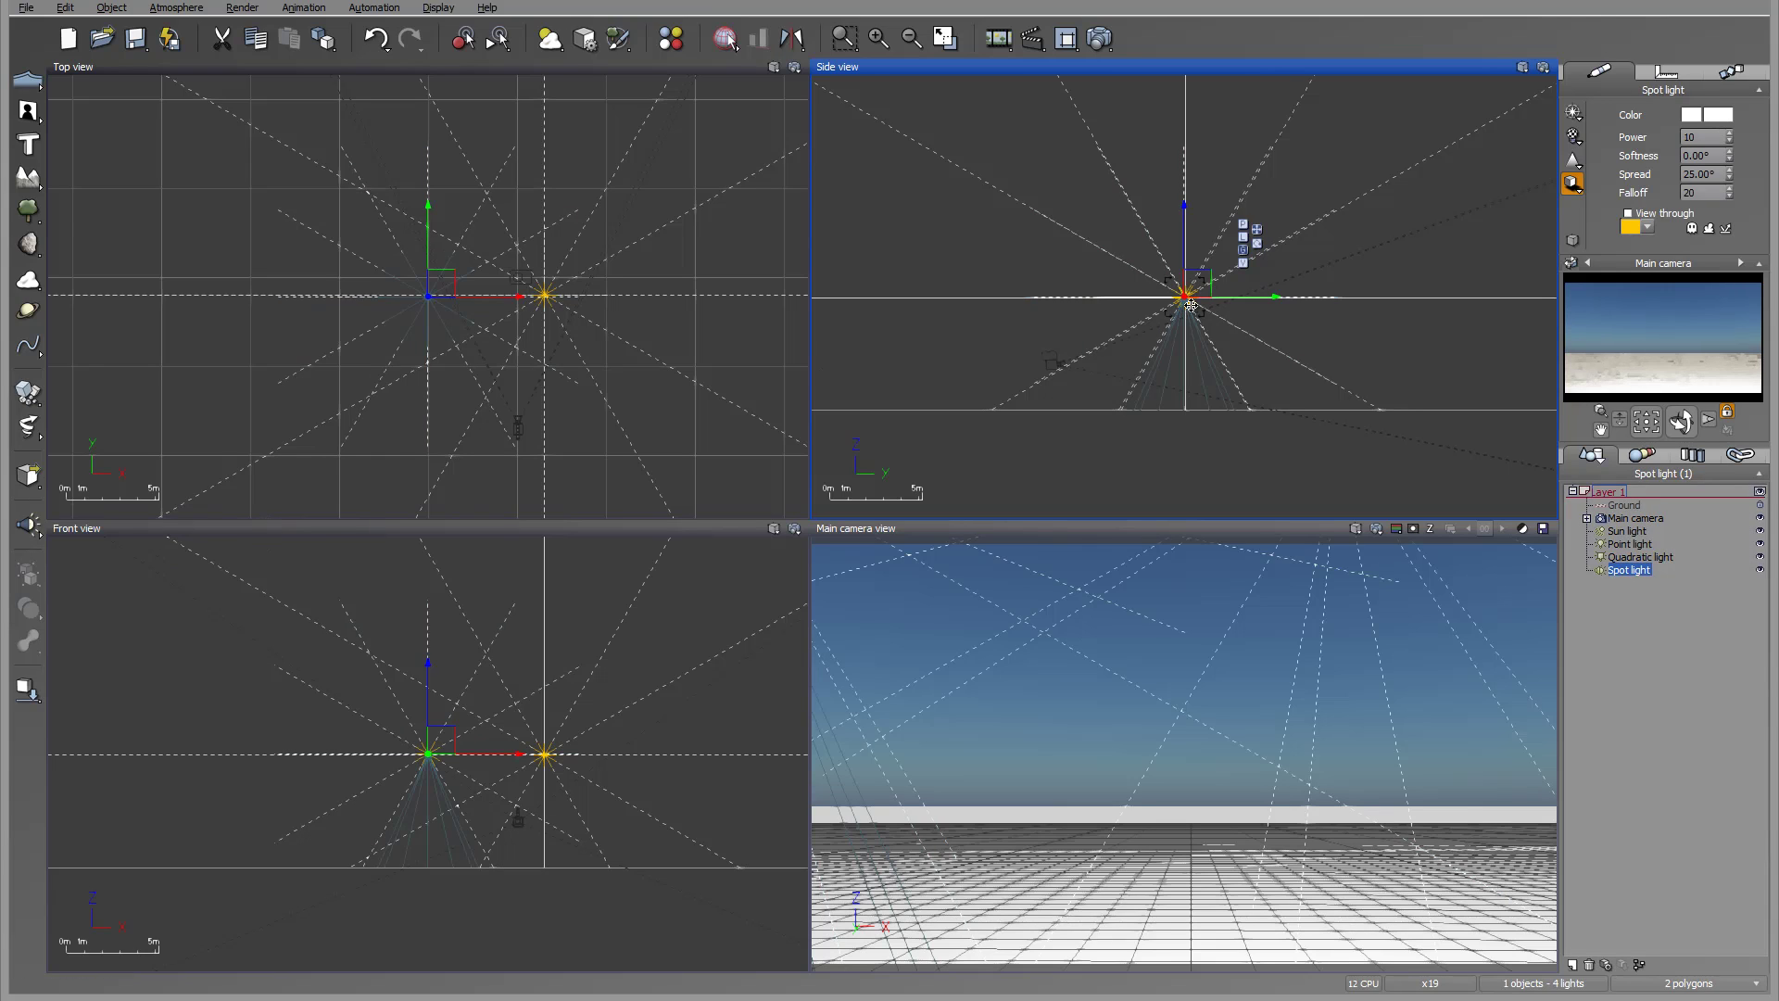
left_click_drag(1235, 248, 1348, 148)
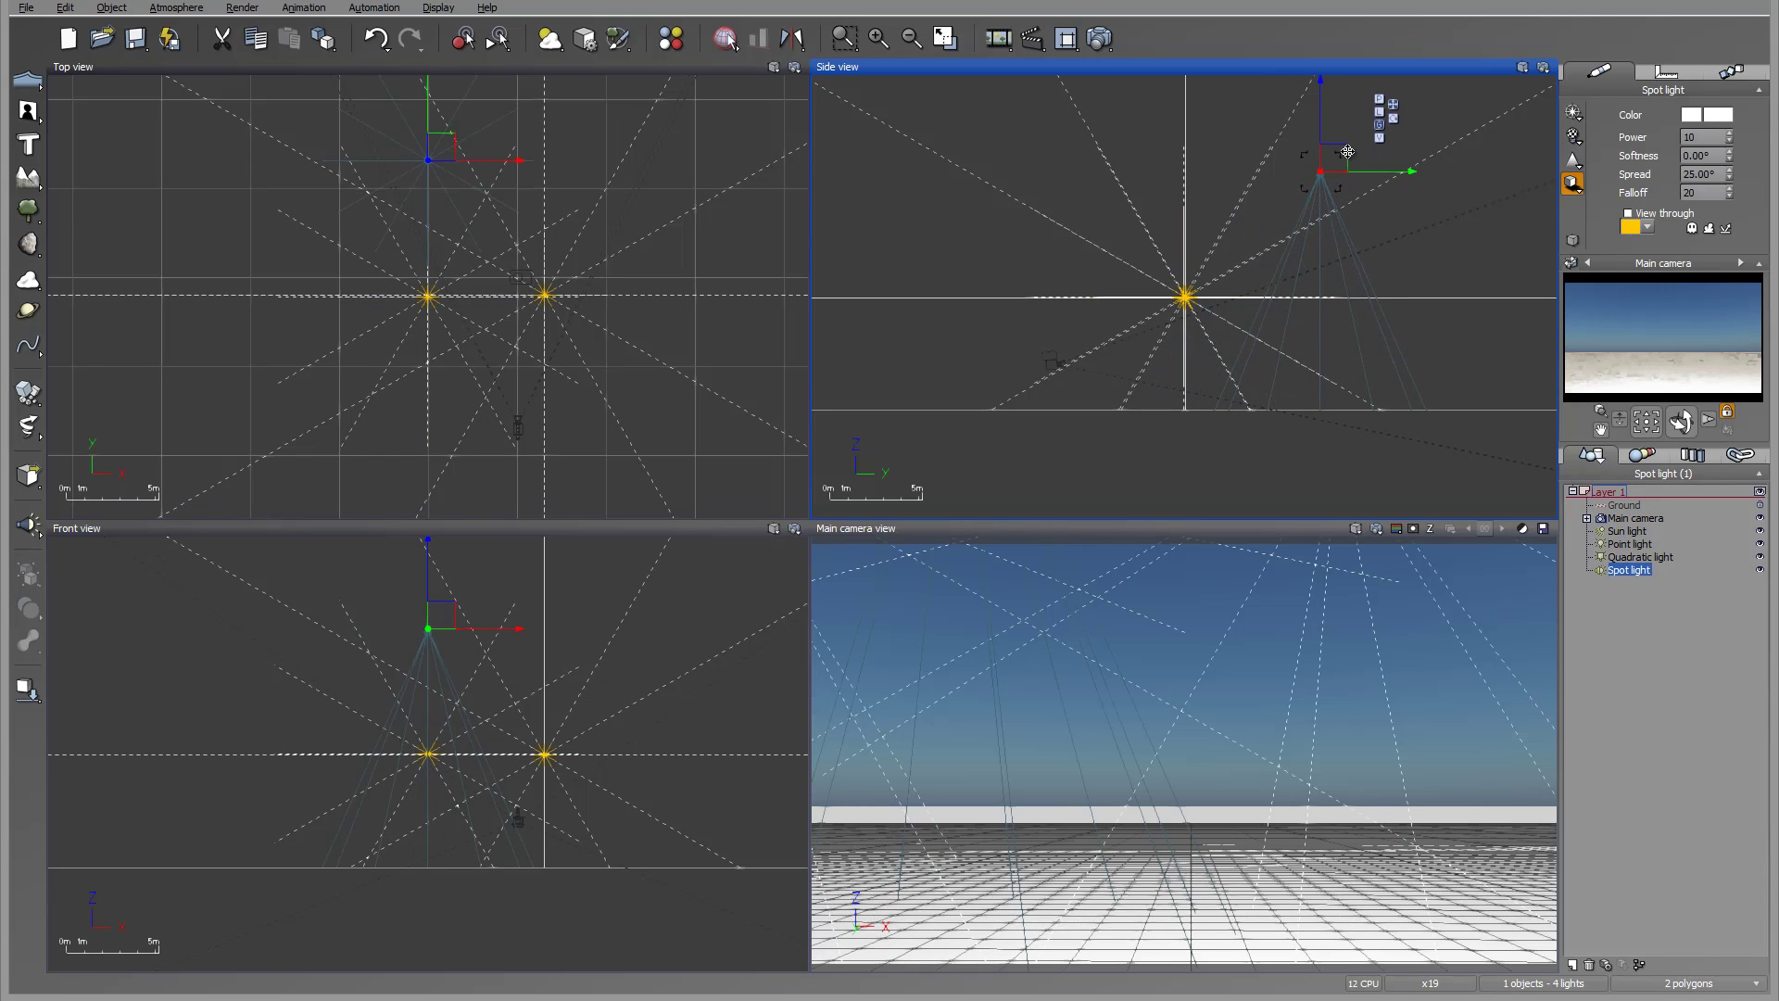
mouse_move(1350, 142)
left_mouse_down()
mouse_move(1332, 162)
mouse_move(1351, 169)
left_mouse_up()
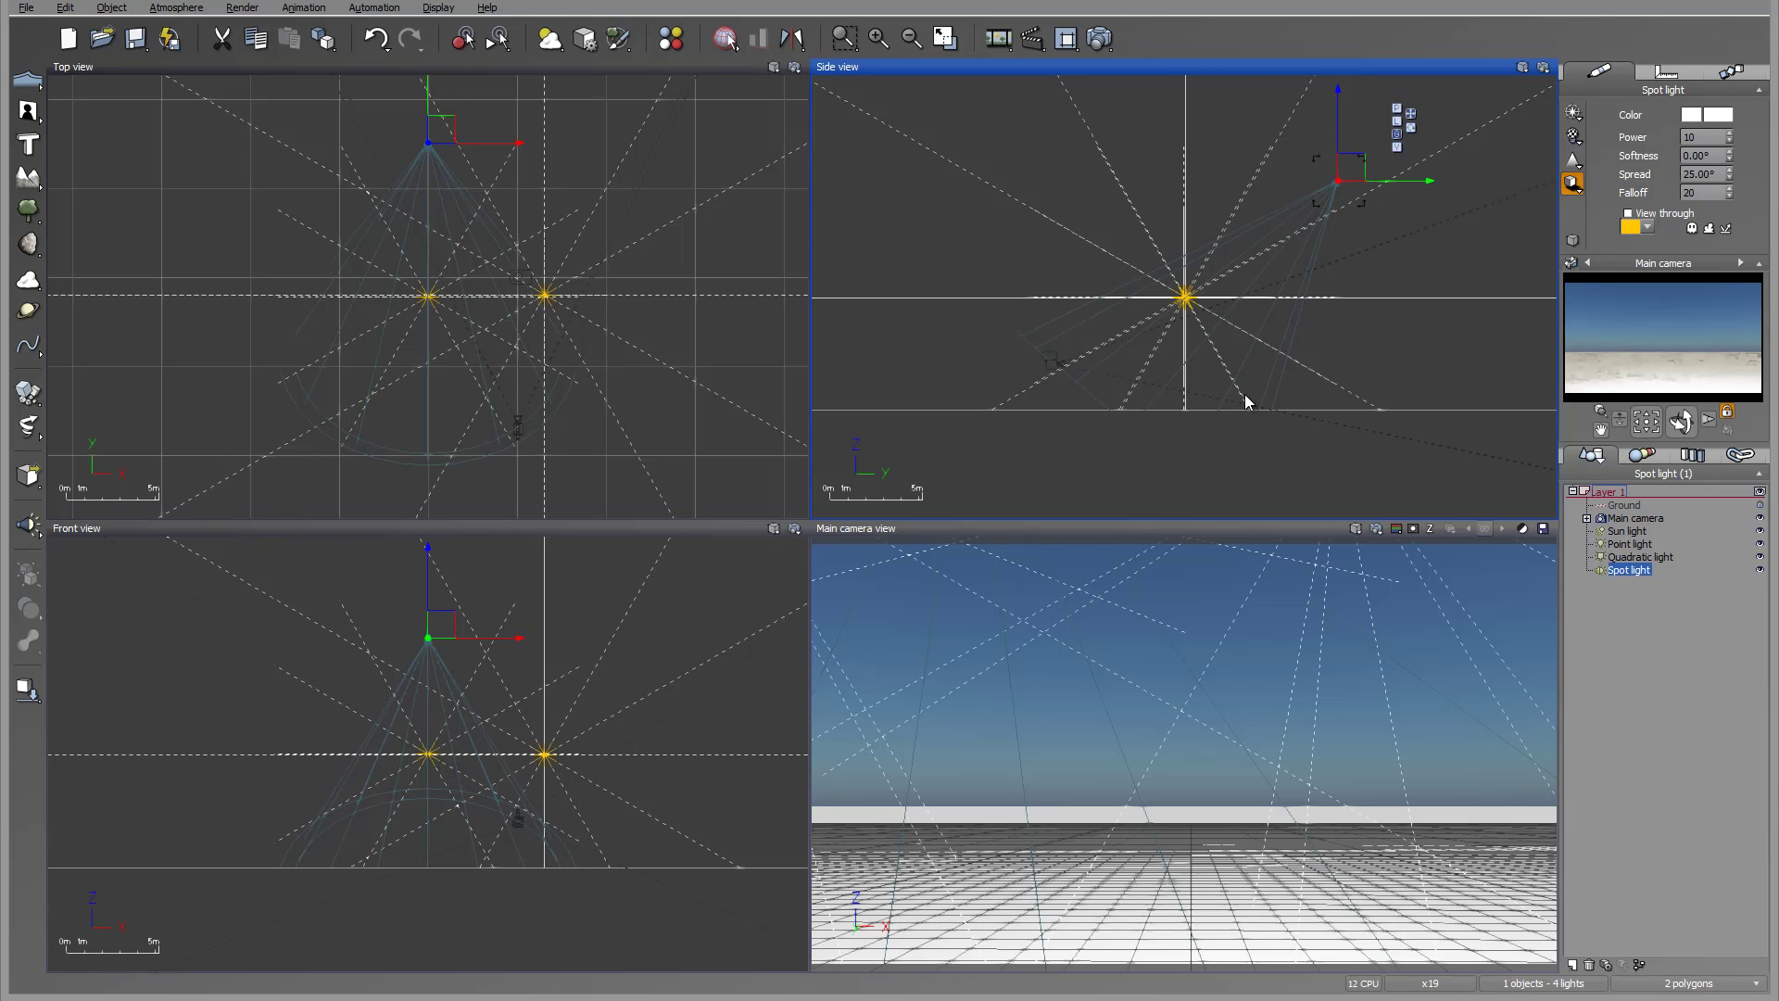
left_click_drag(438, 122, 557, 158)
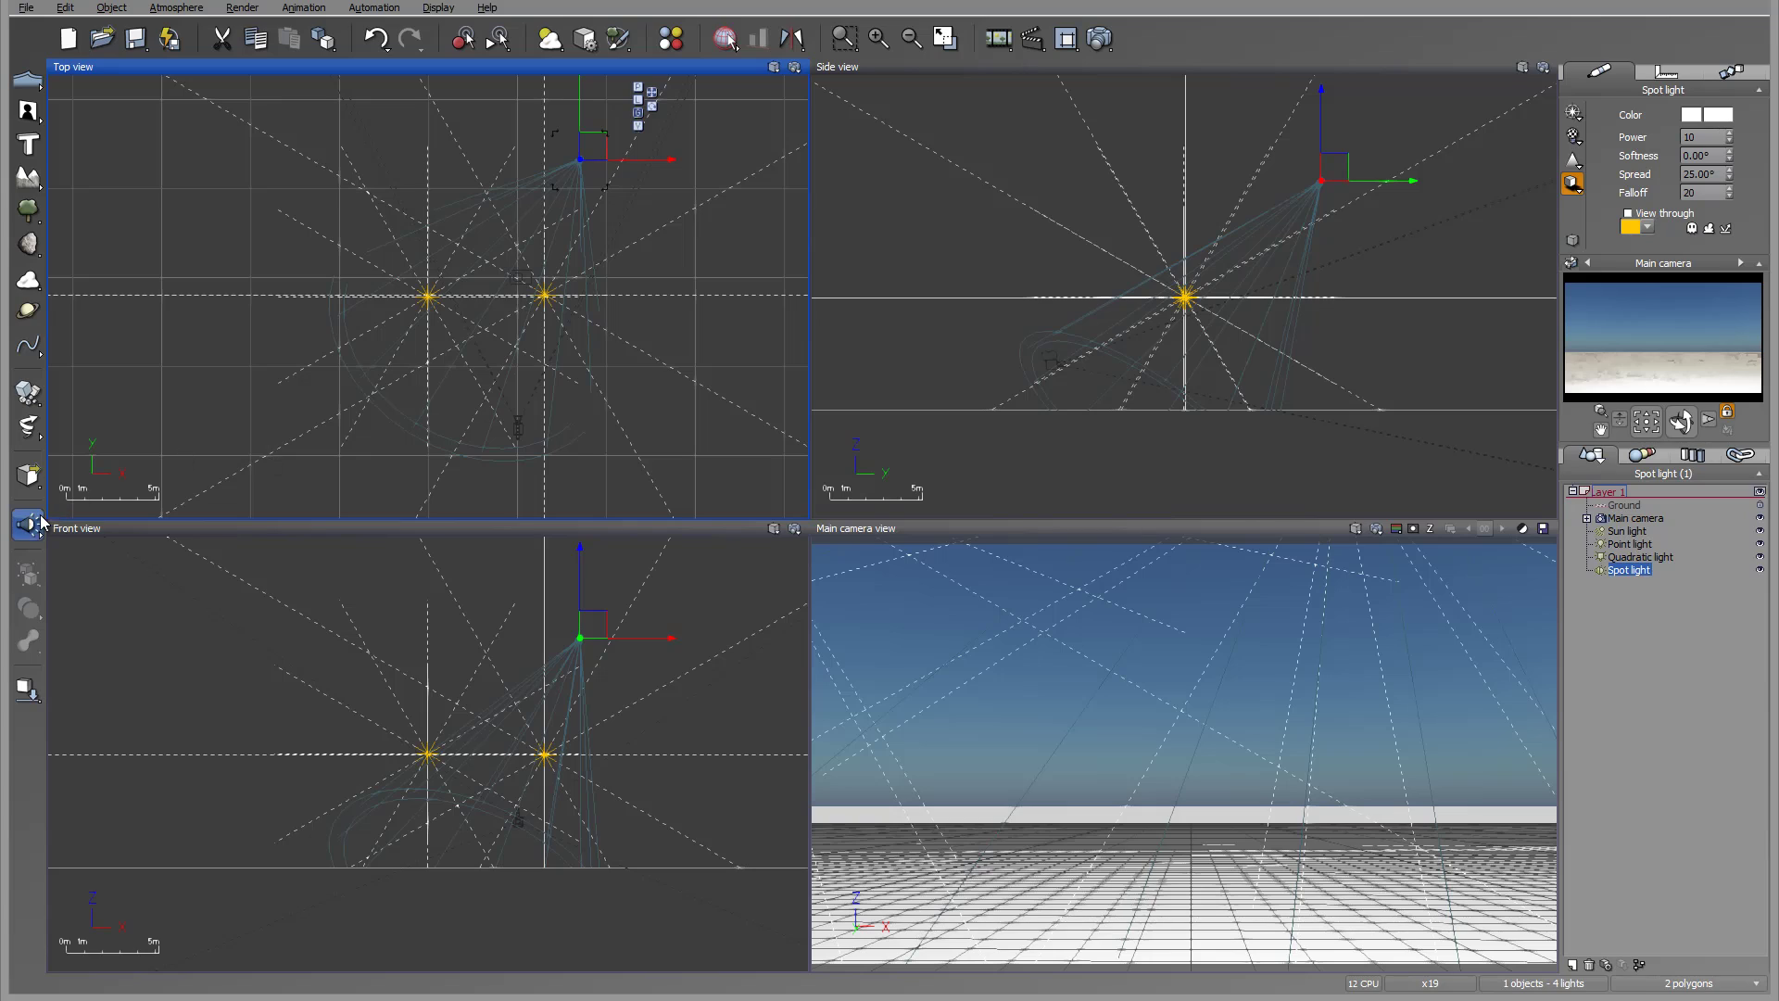
Add a new directional light alongside the point, quadratic and spot lights
left_click_drag(28, 524, 182, 540)
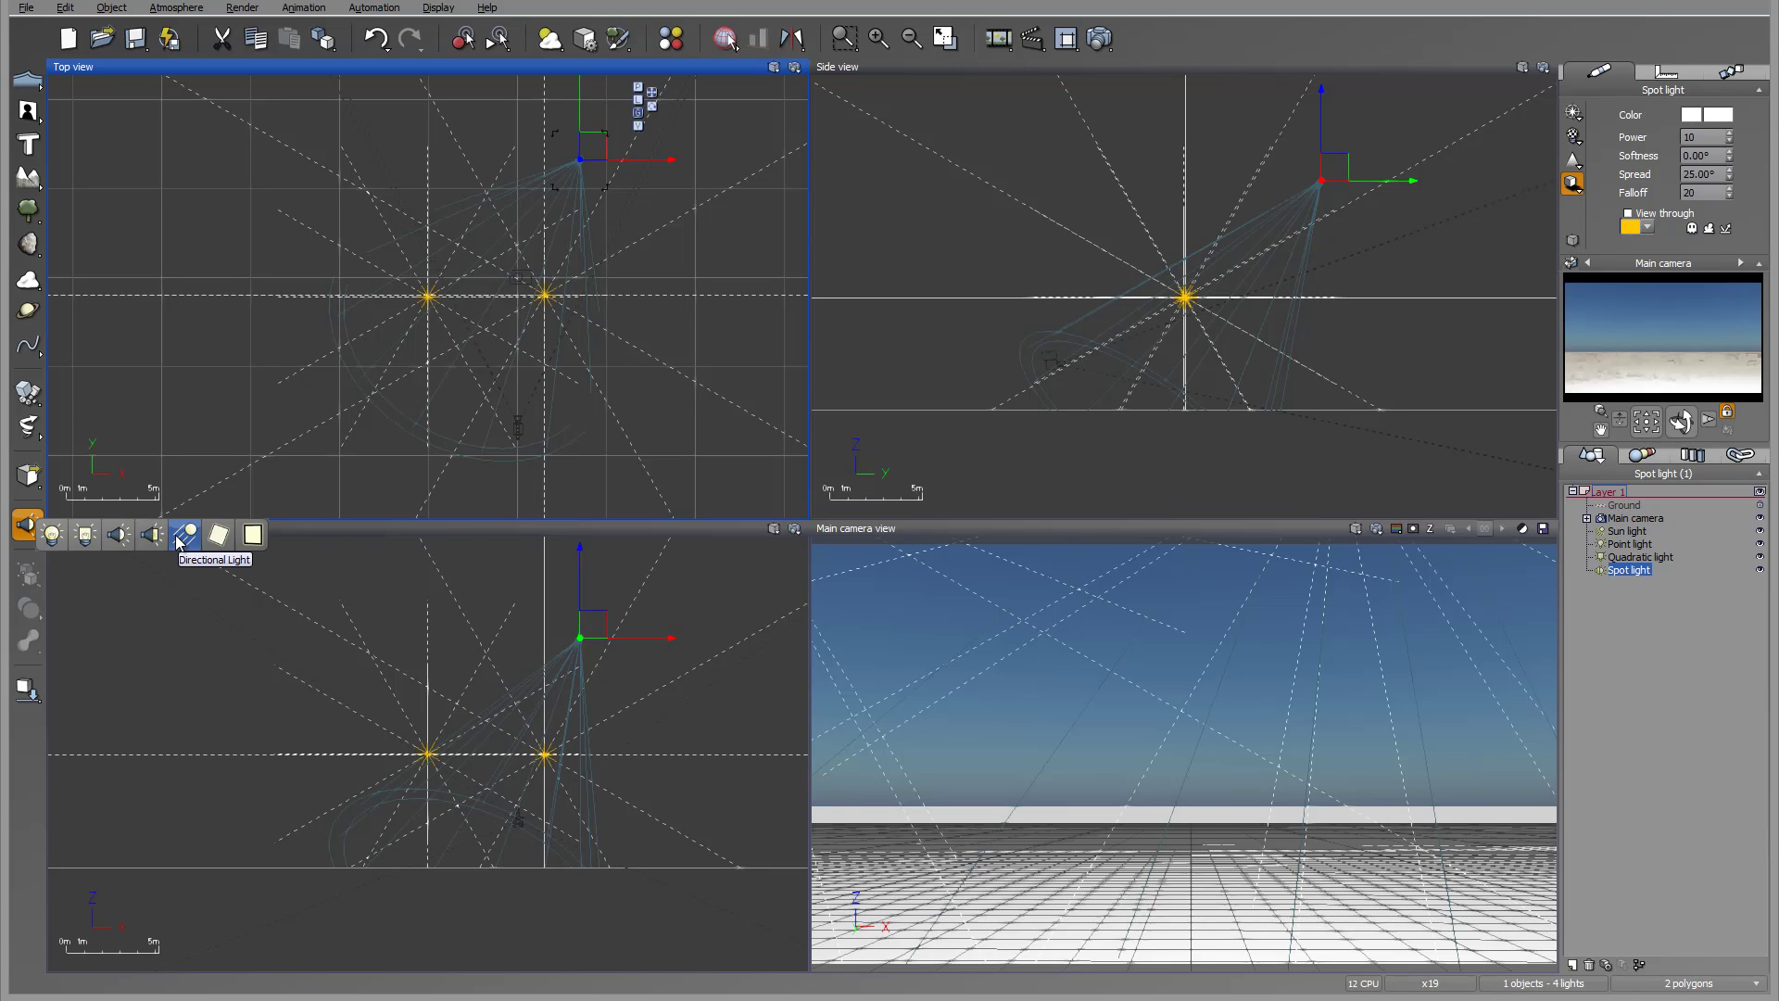
left_click_drag(181, 541, 181, 541)
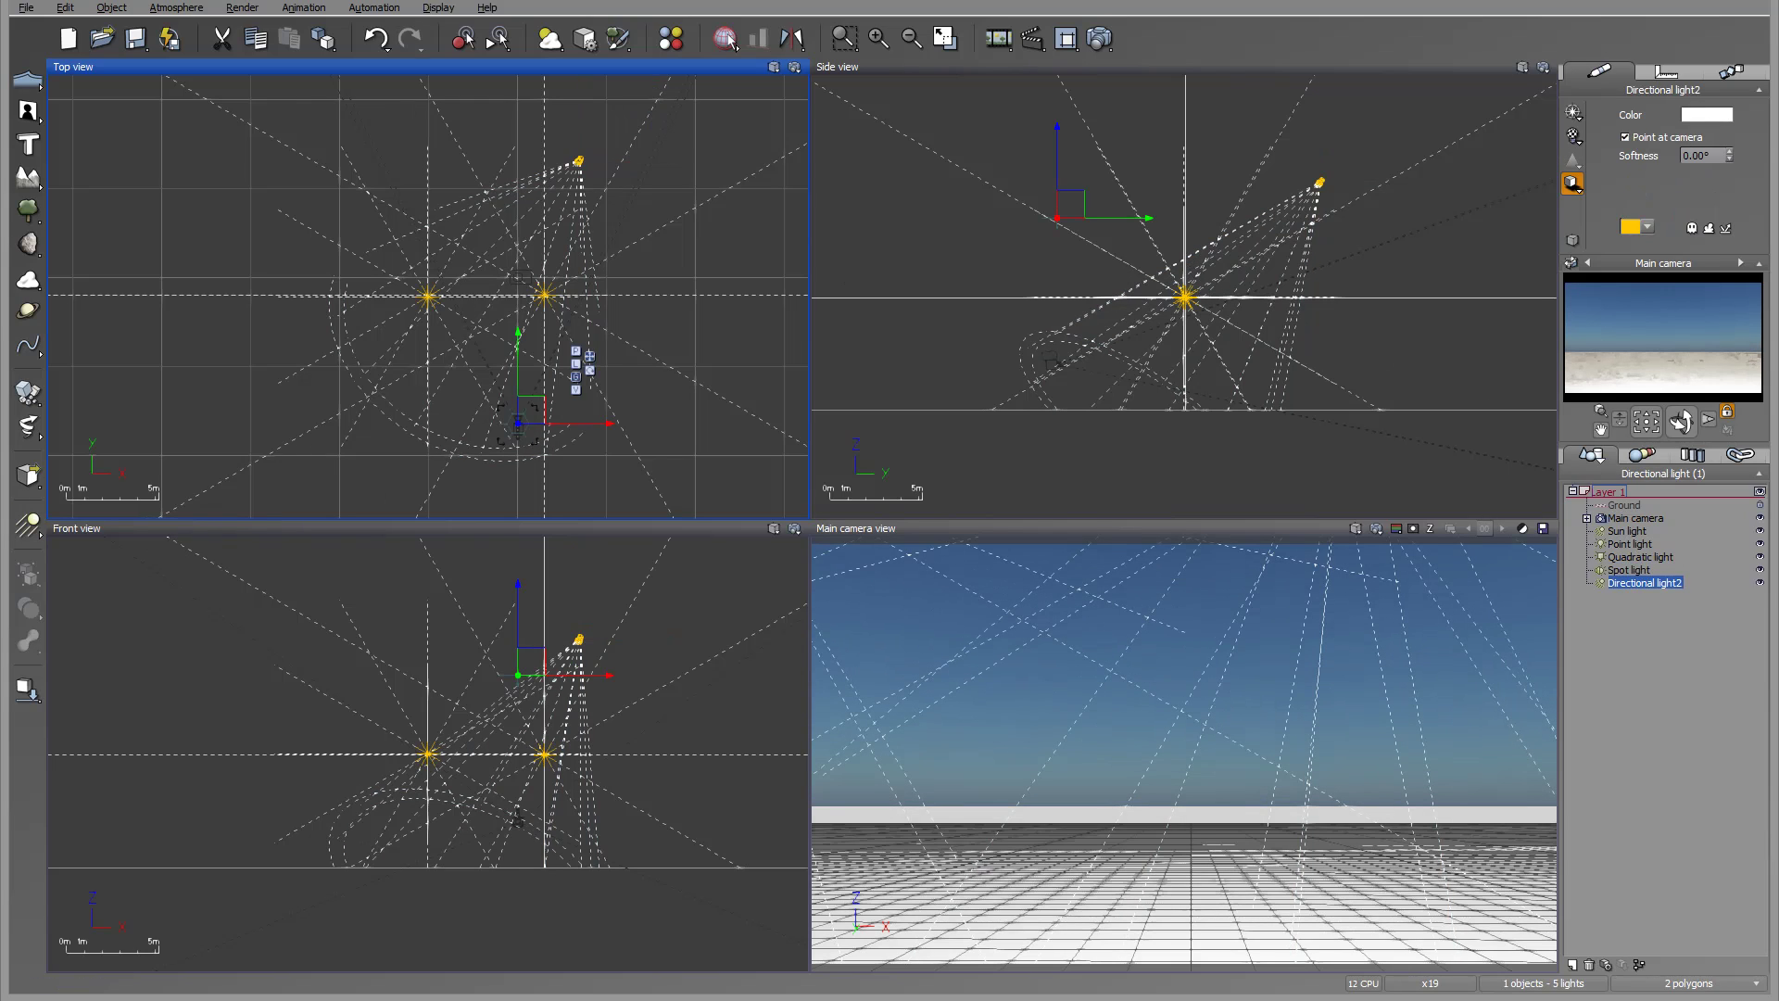
In the Atmosphere Editor, set the sun's custom position to an azimuth of 288.48° and a pitch of 12.78°
left_click(177, 8)
left_click(92, 91)
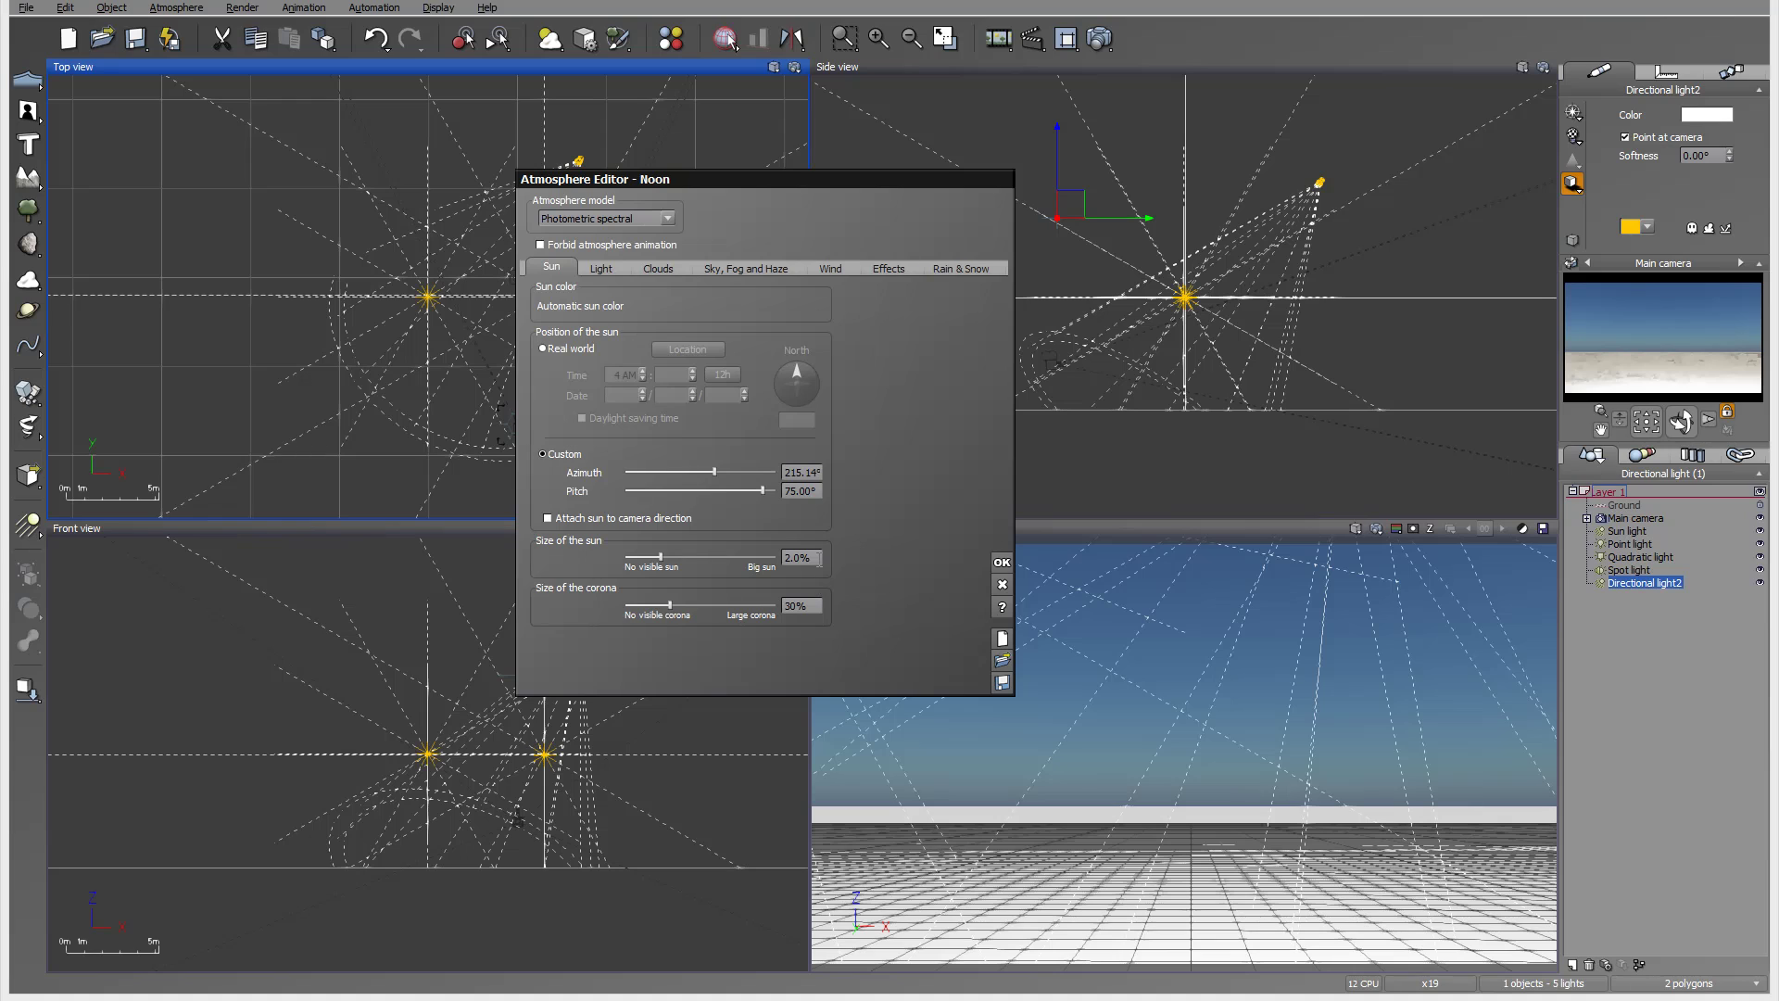
mouse_move(715, 471)
left_mouse_down()
mouse_move(680, 470)
mouse_move(730, 489)
mouse_move(710, 489)
left_mouse_up()
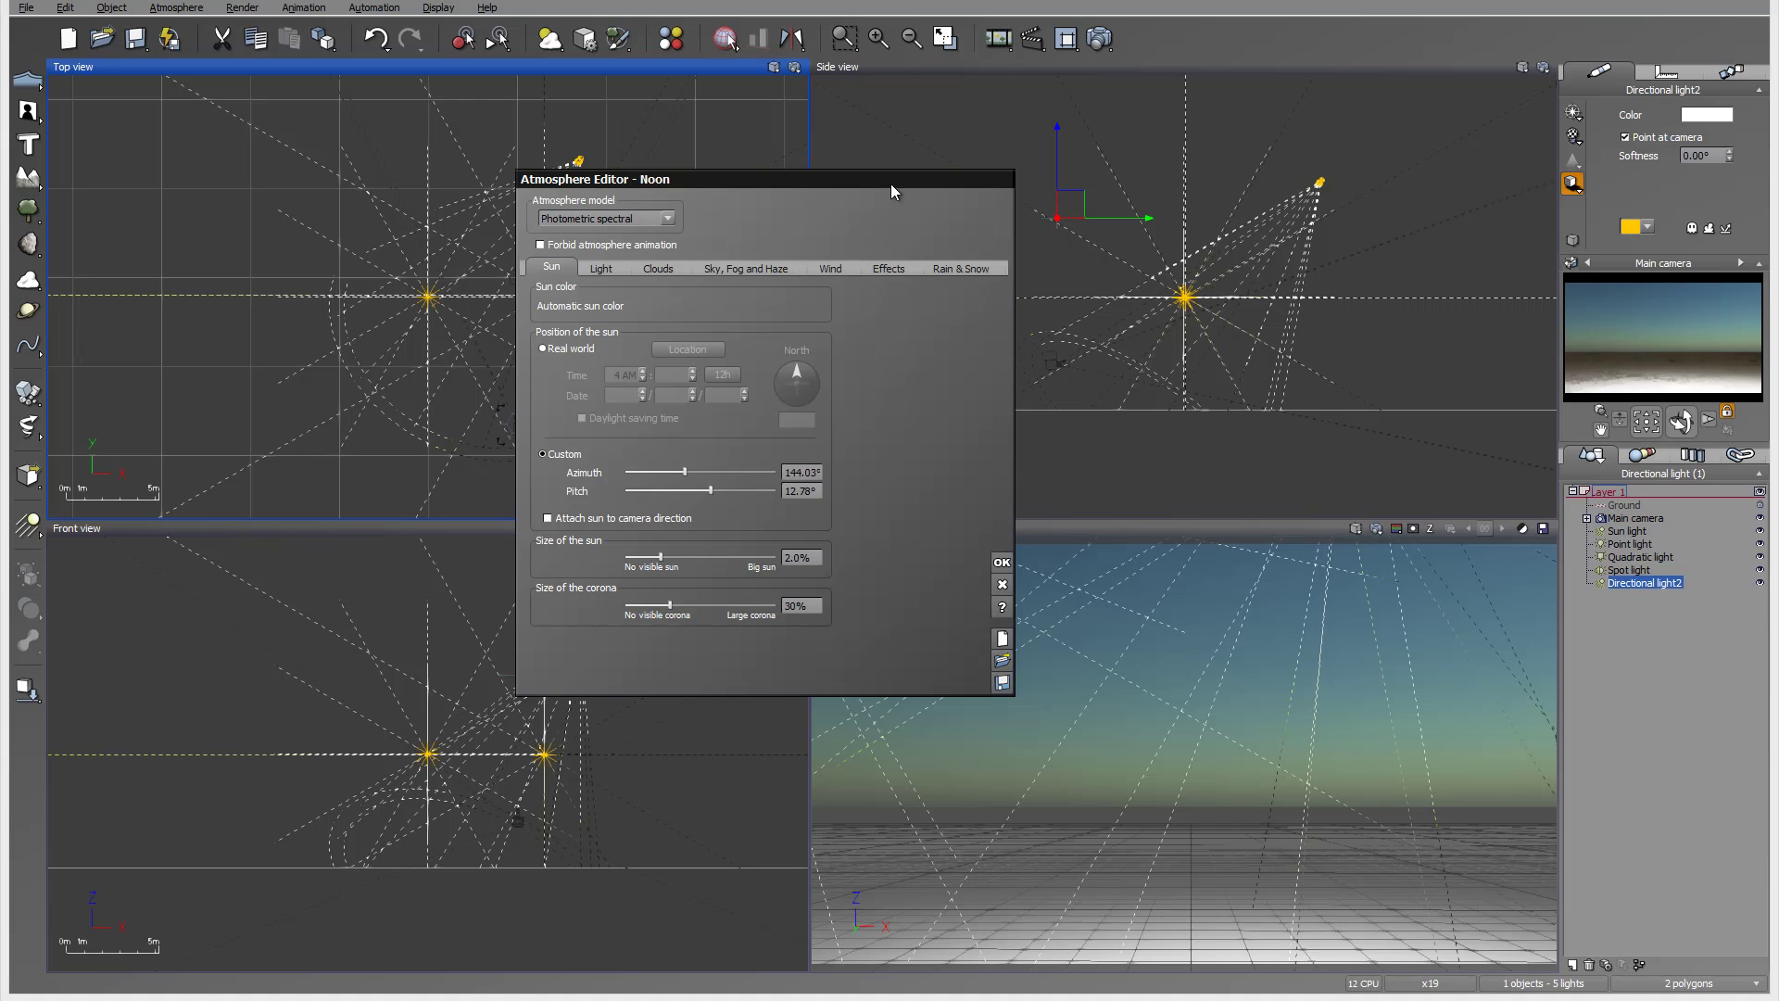
left_click_drag(891, 190, 802, 299)
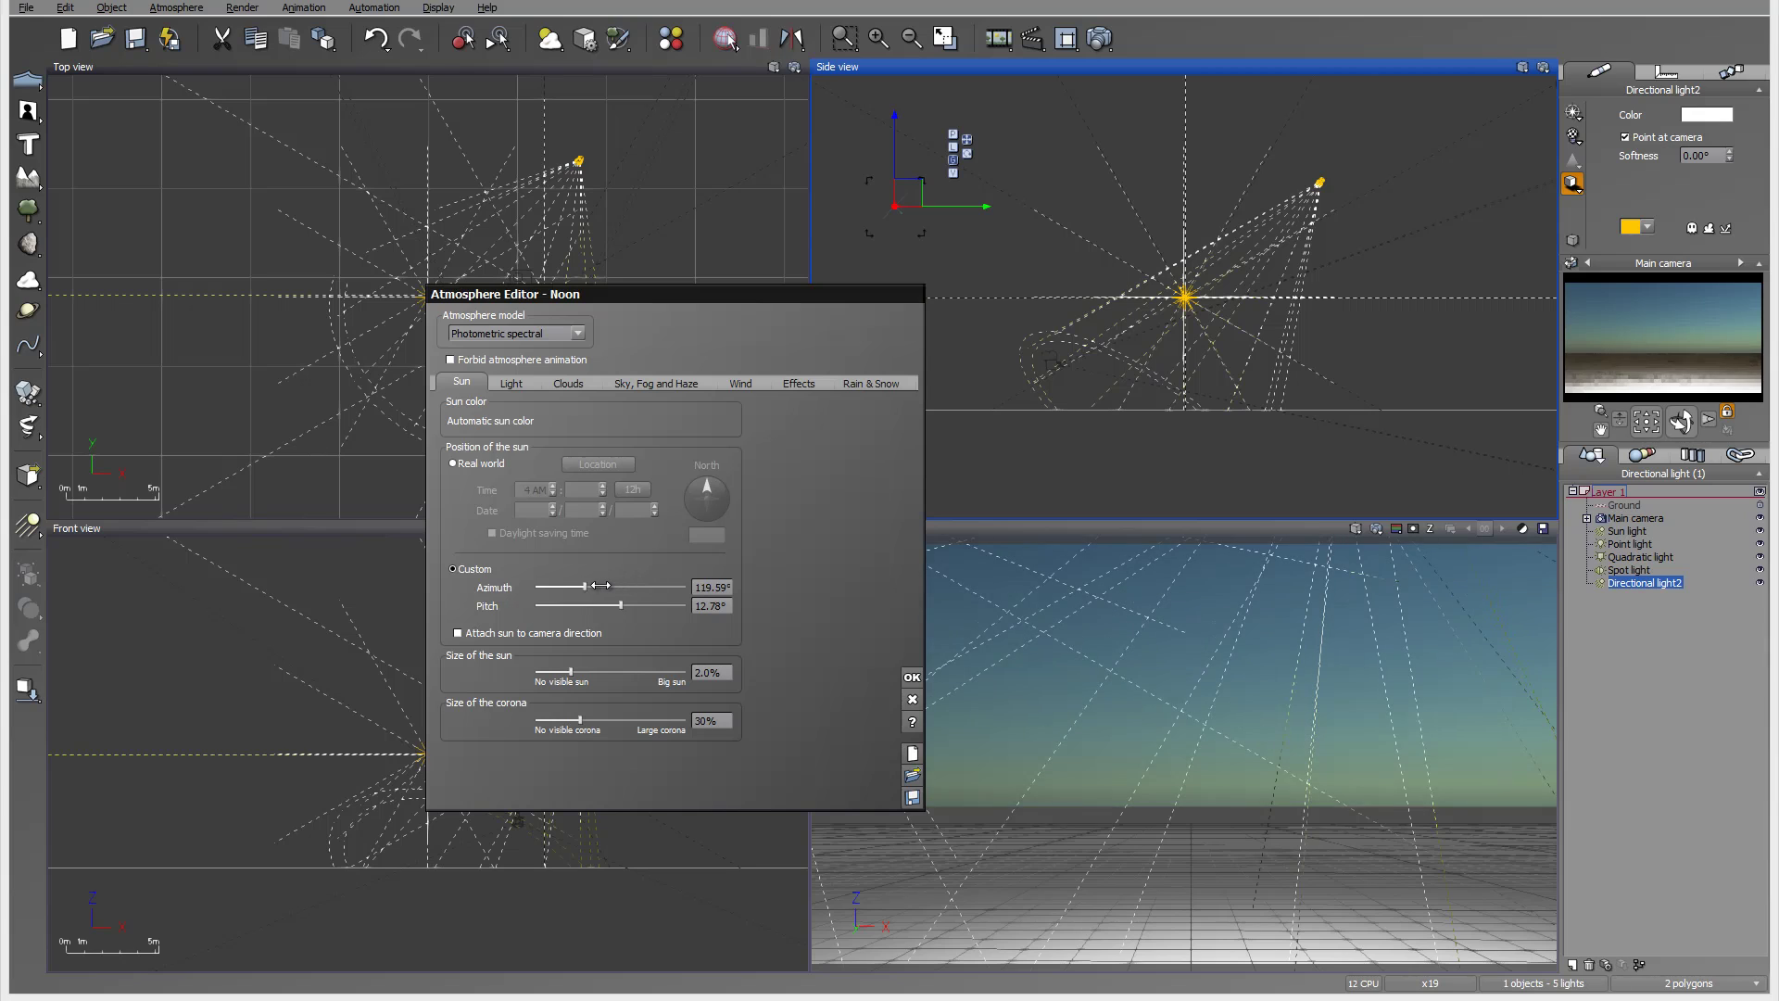
left_click_drag(594, 586, 663, 586)
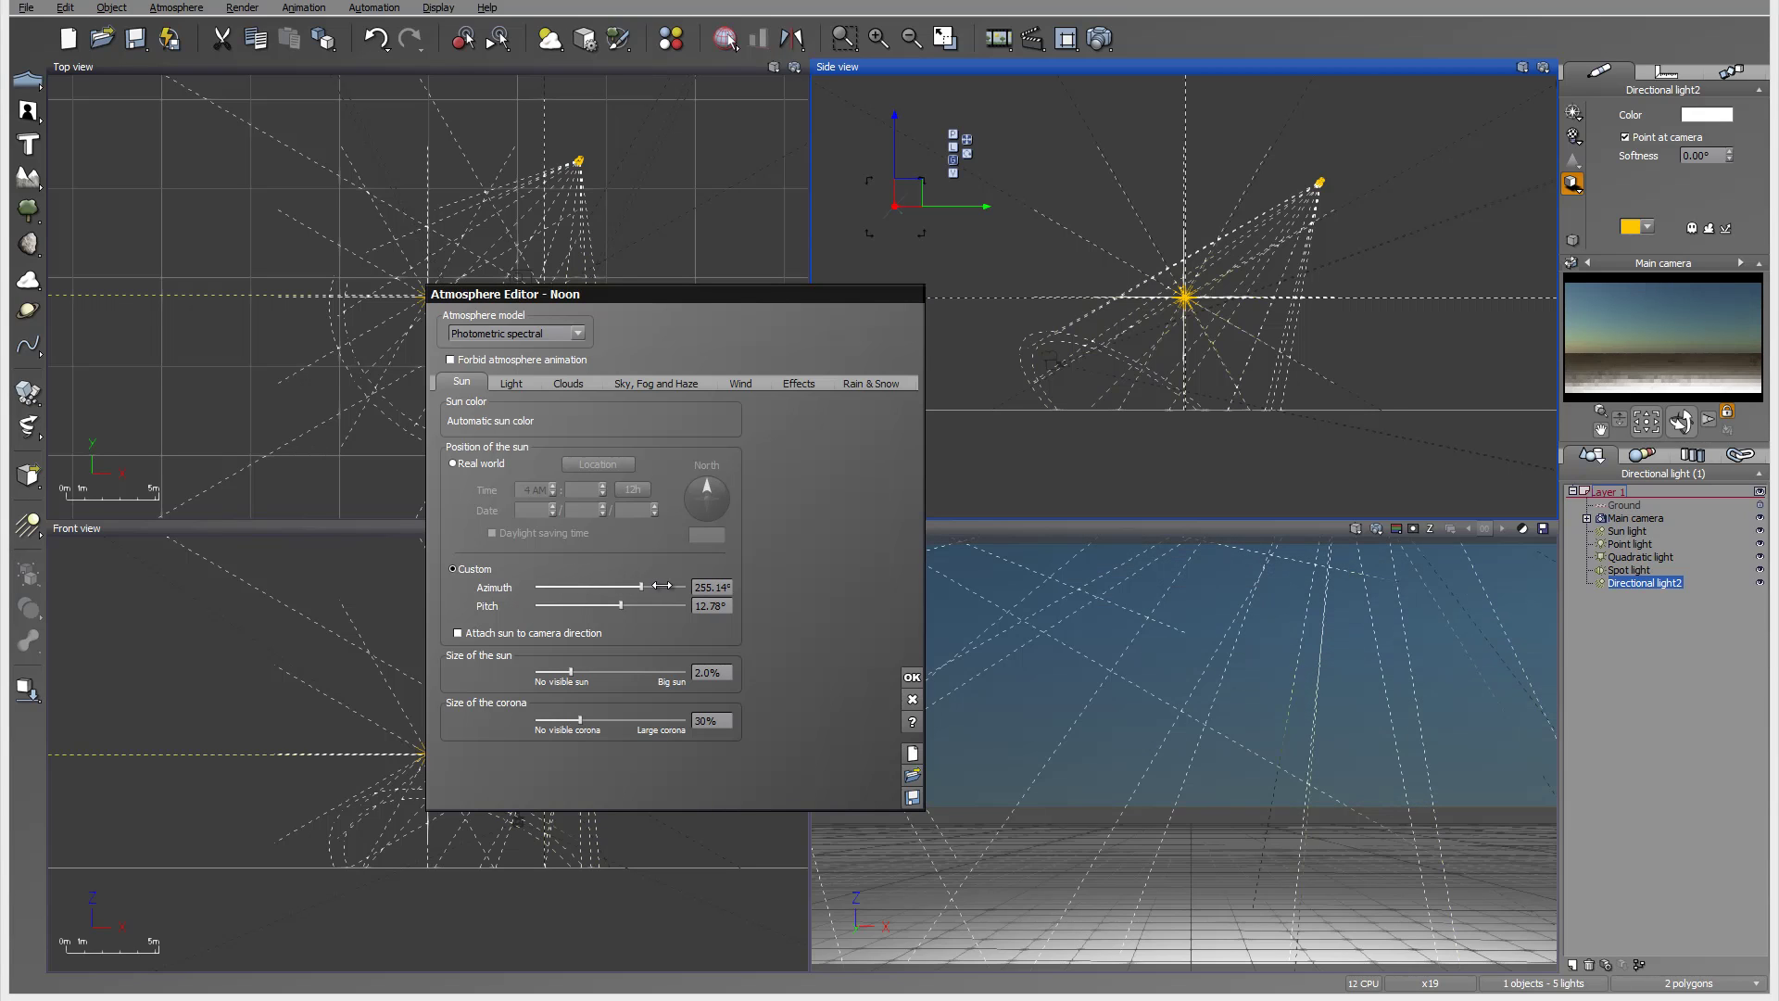
left_click(1629, 531)
left_click_drag(633, 586, 655, 586)
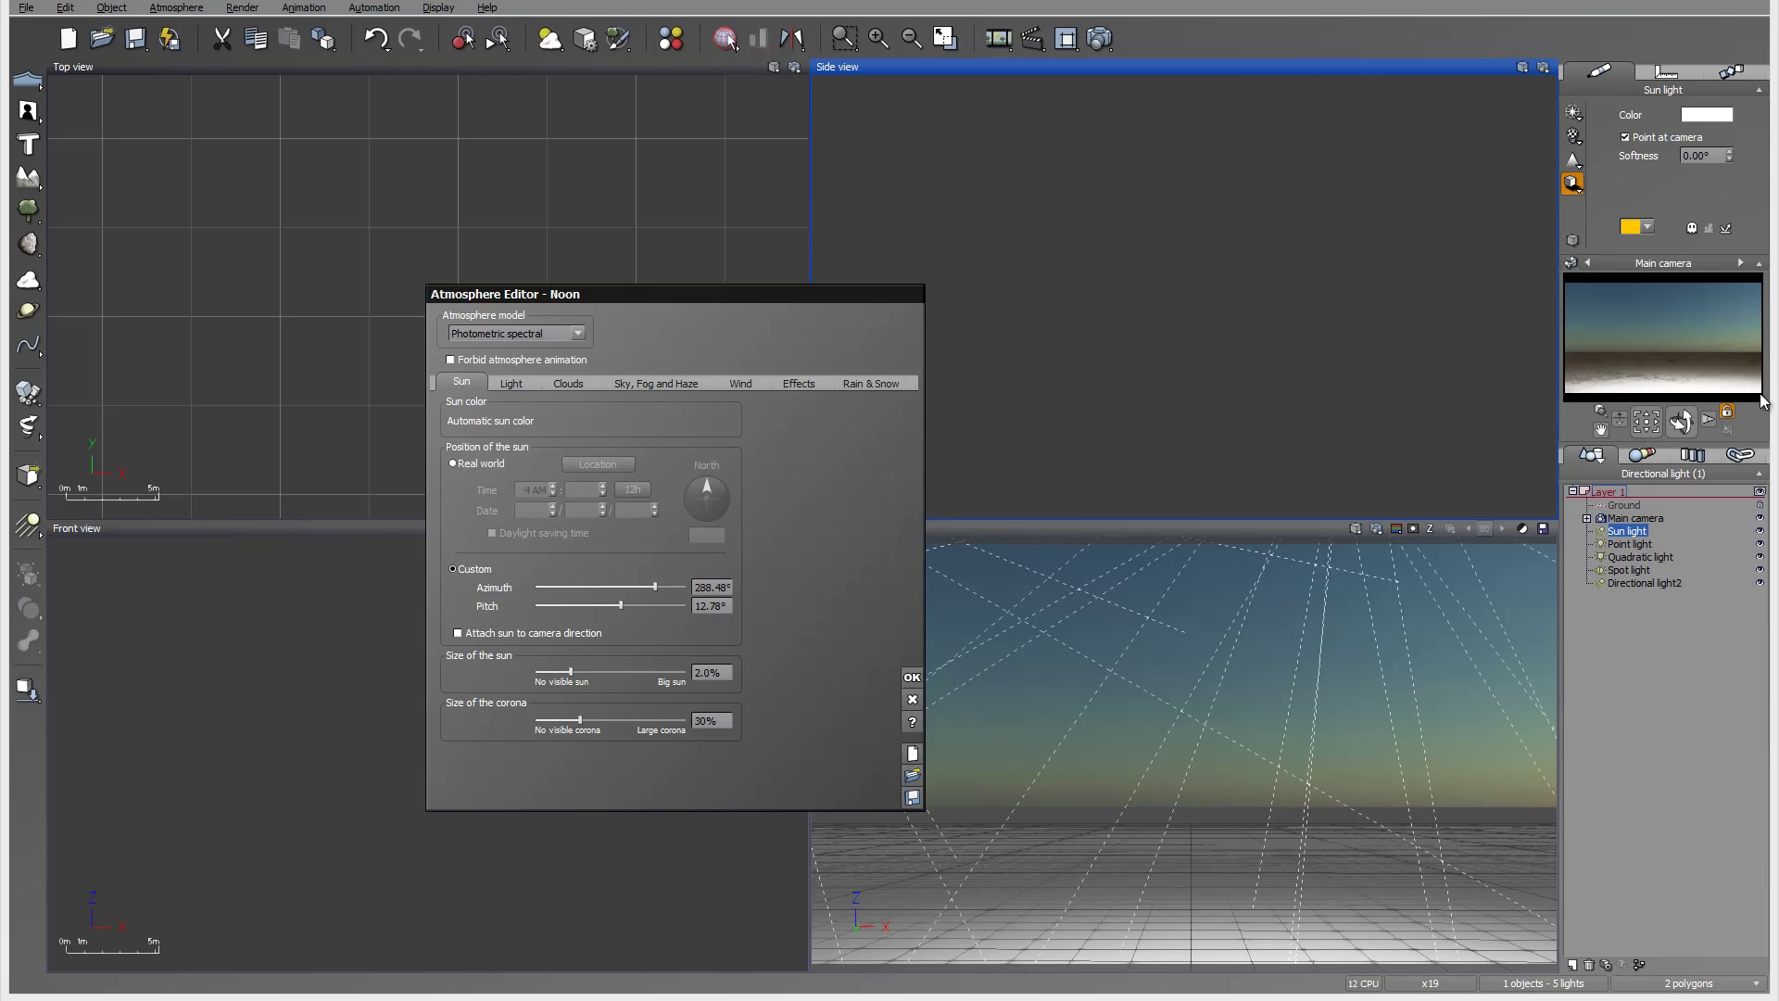
Discard the sun position changes in the Atmosphere Editor and select the second directional light together with the sun light
left_click(913, 699)
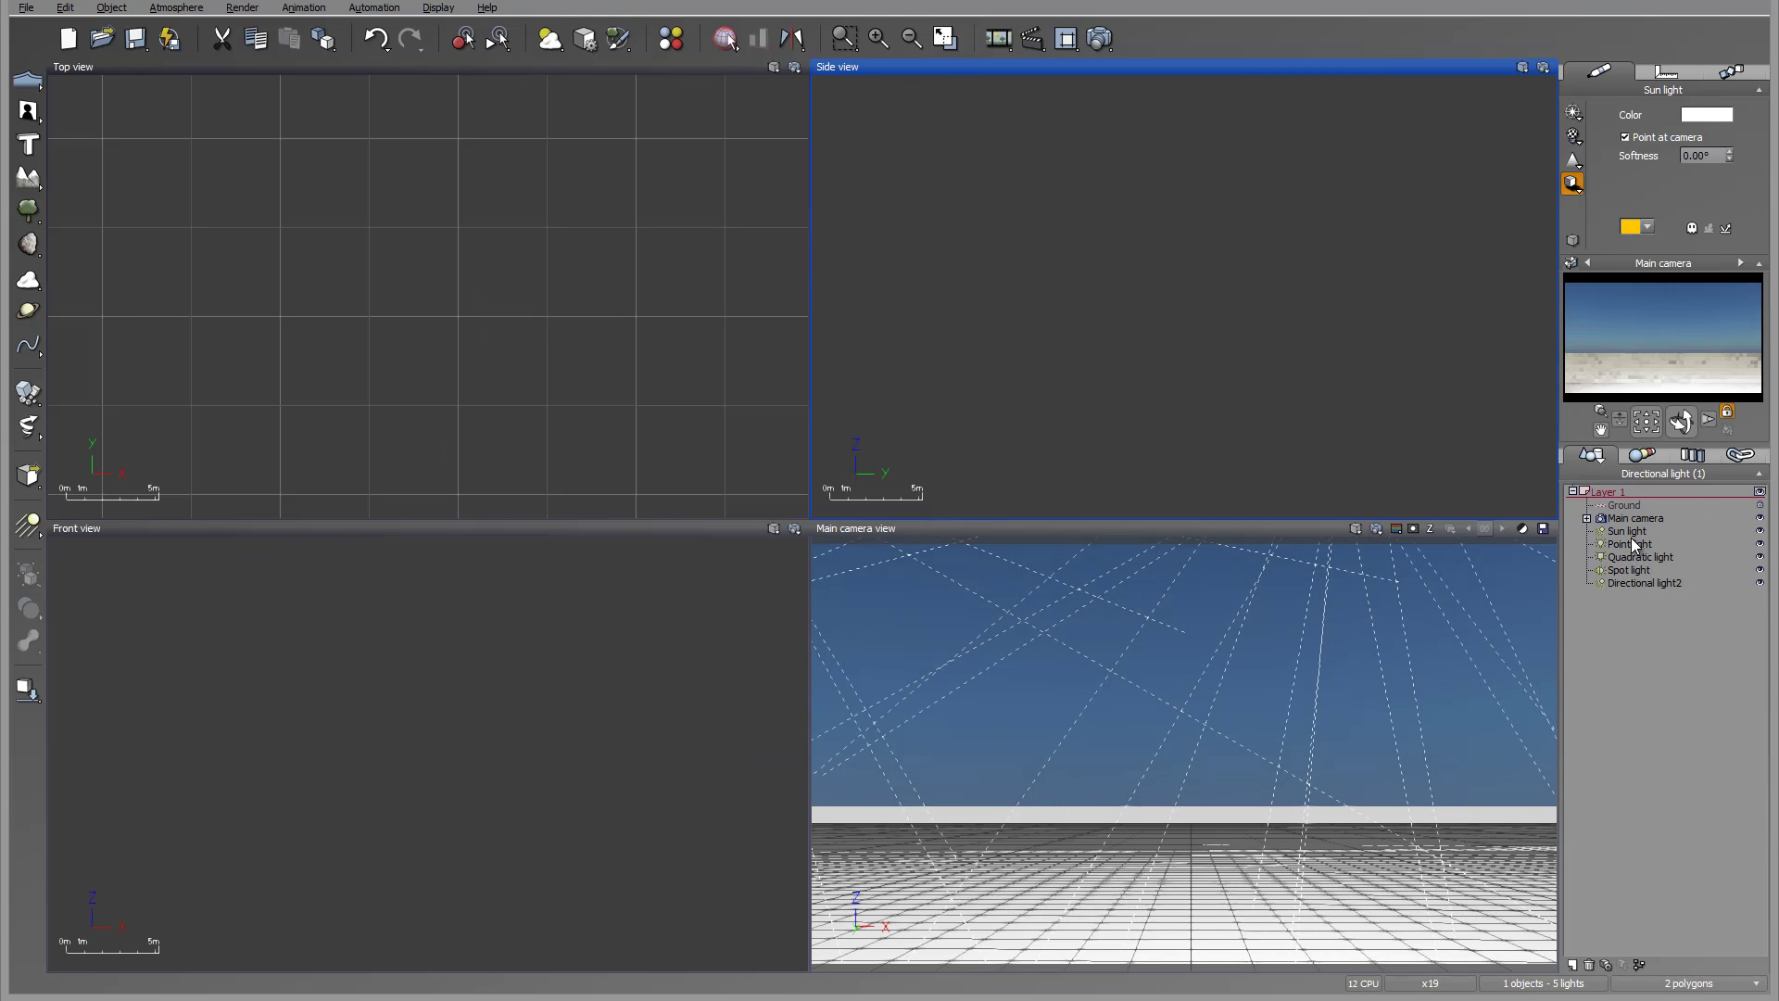
left_click(1642, 583, "ctrl")
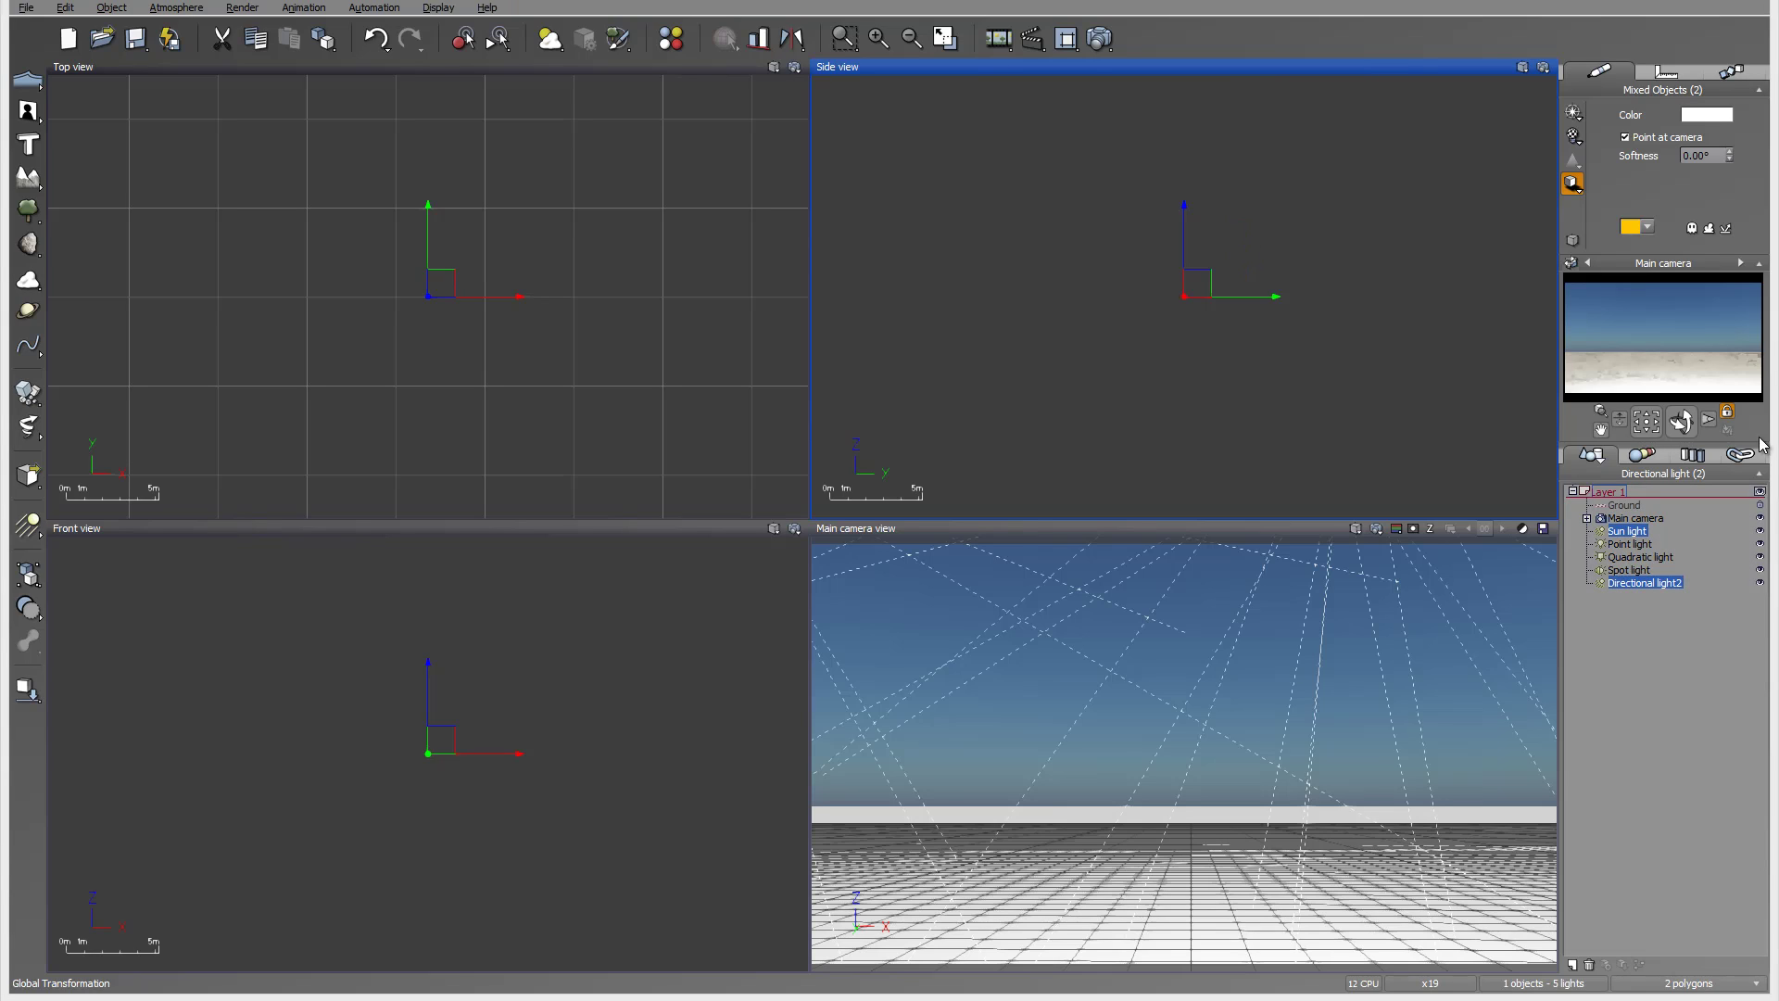
Add a light panel and resize it in the front view to a rectangle about 9 m wide and 7.5 m high
right_click(30, 530)
left_click(217, 533)
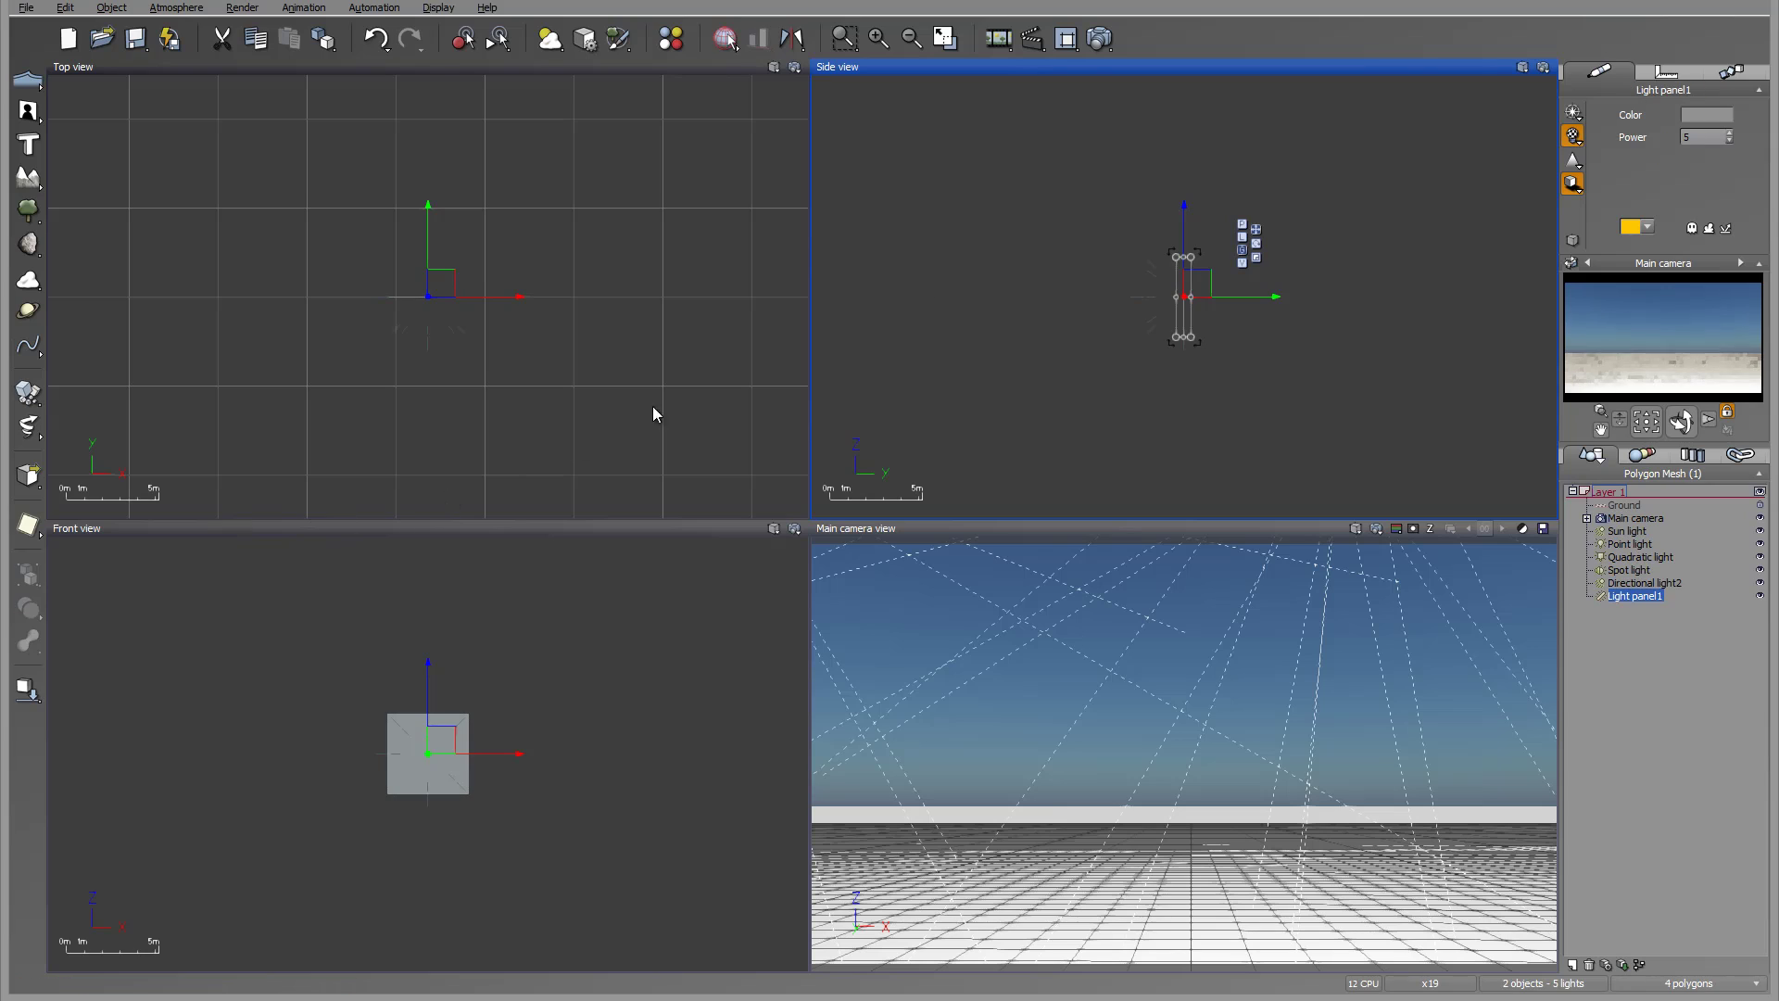
scroll(1092, 319, "up", 3)
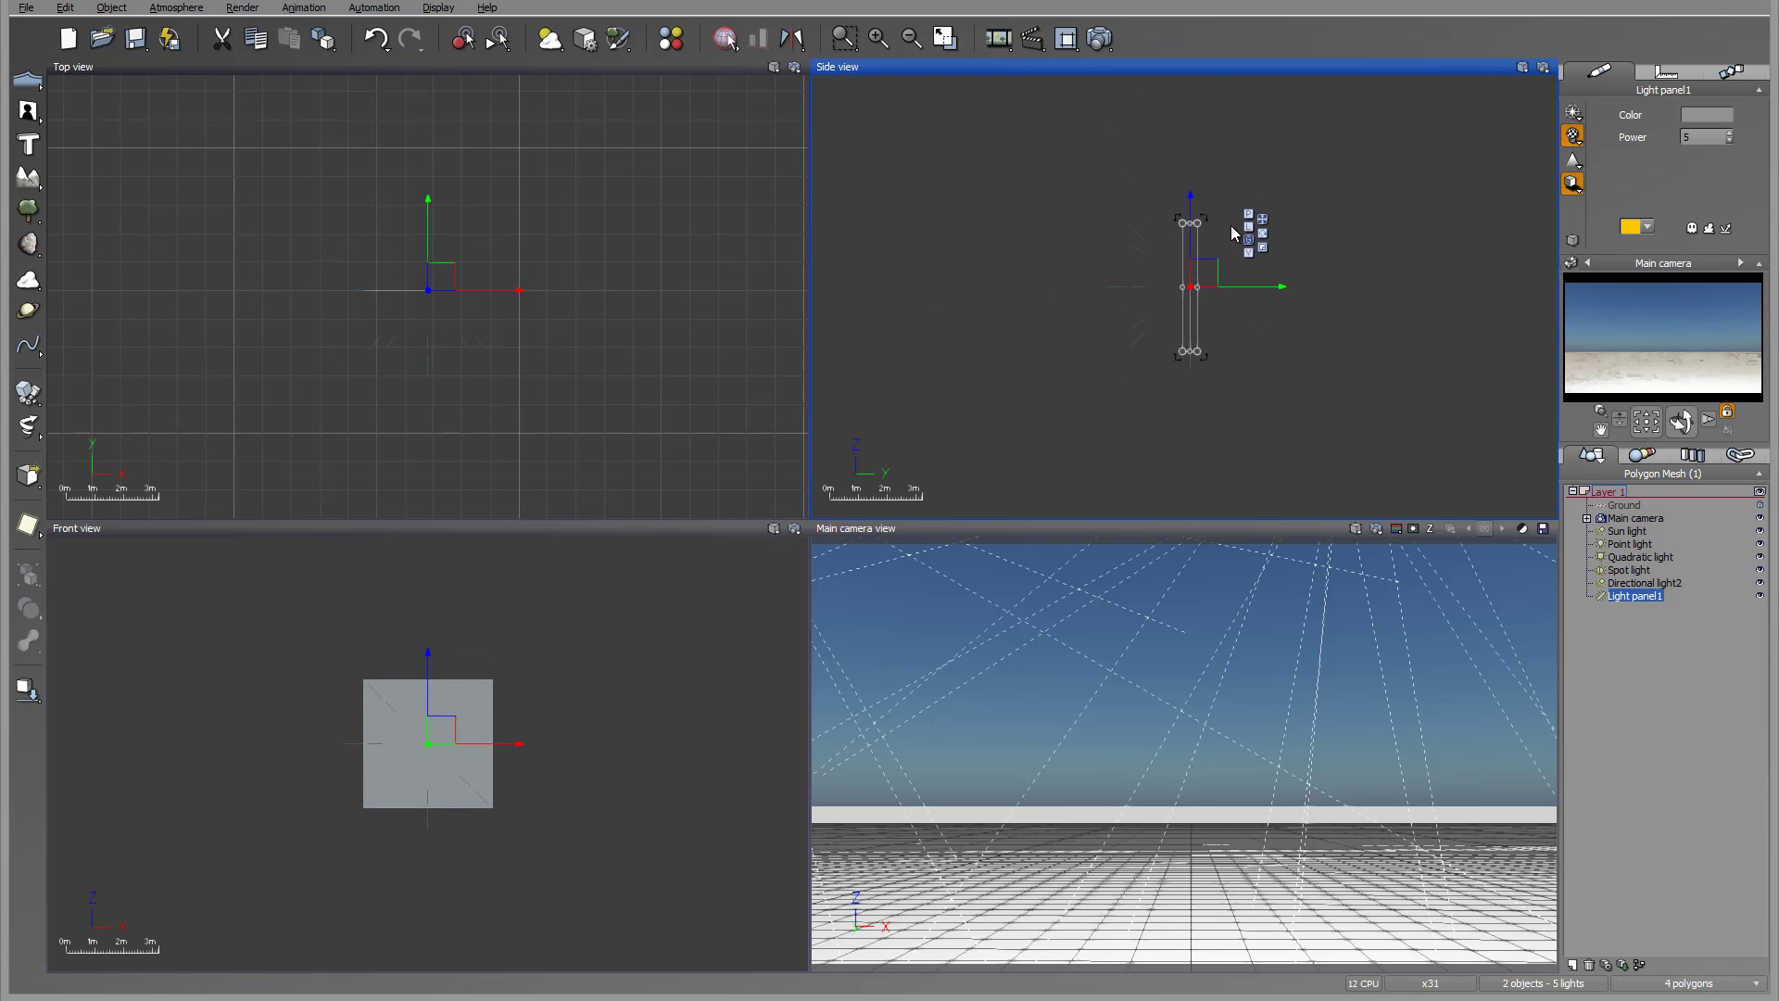
left_click(495, 647)
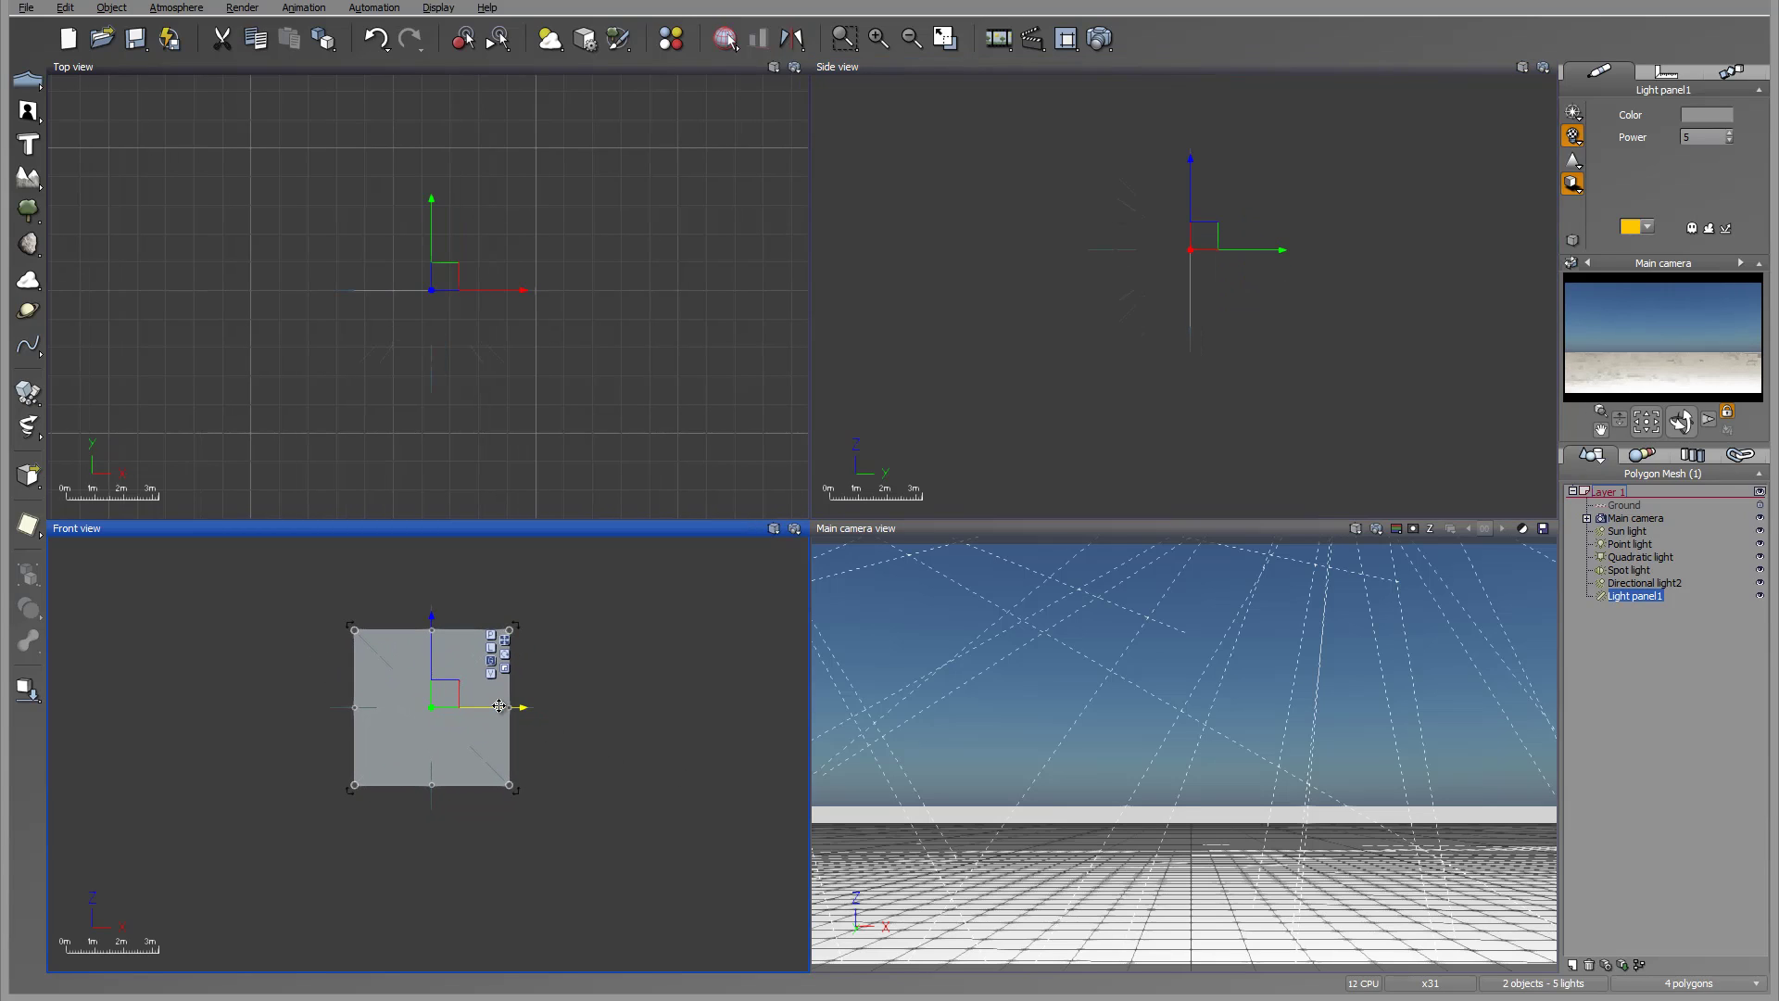
left_click_drag(510, 707, 700, 710)
left_click_drag(525, 630, 525, 573)
left_click_drag(541, 667, 449, 721)
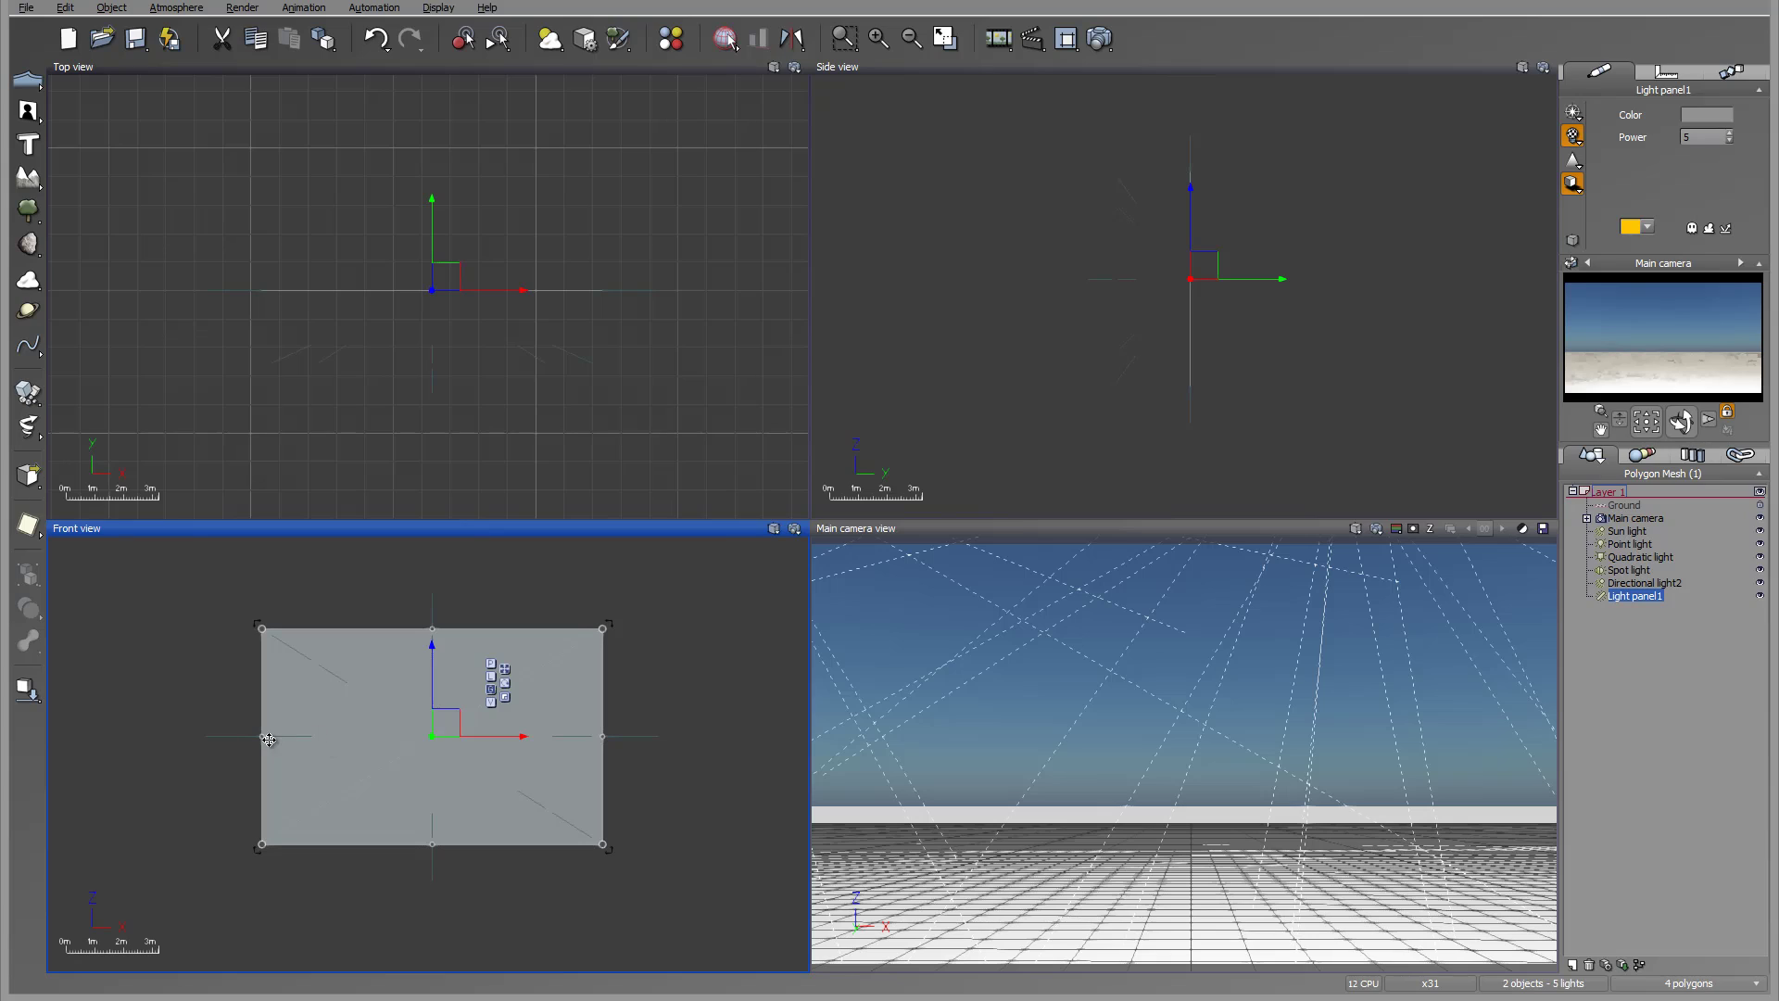
left_click_drag(266, 738, 345, 739)
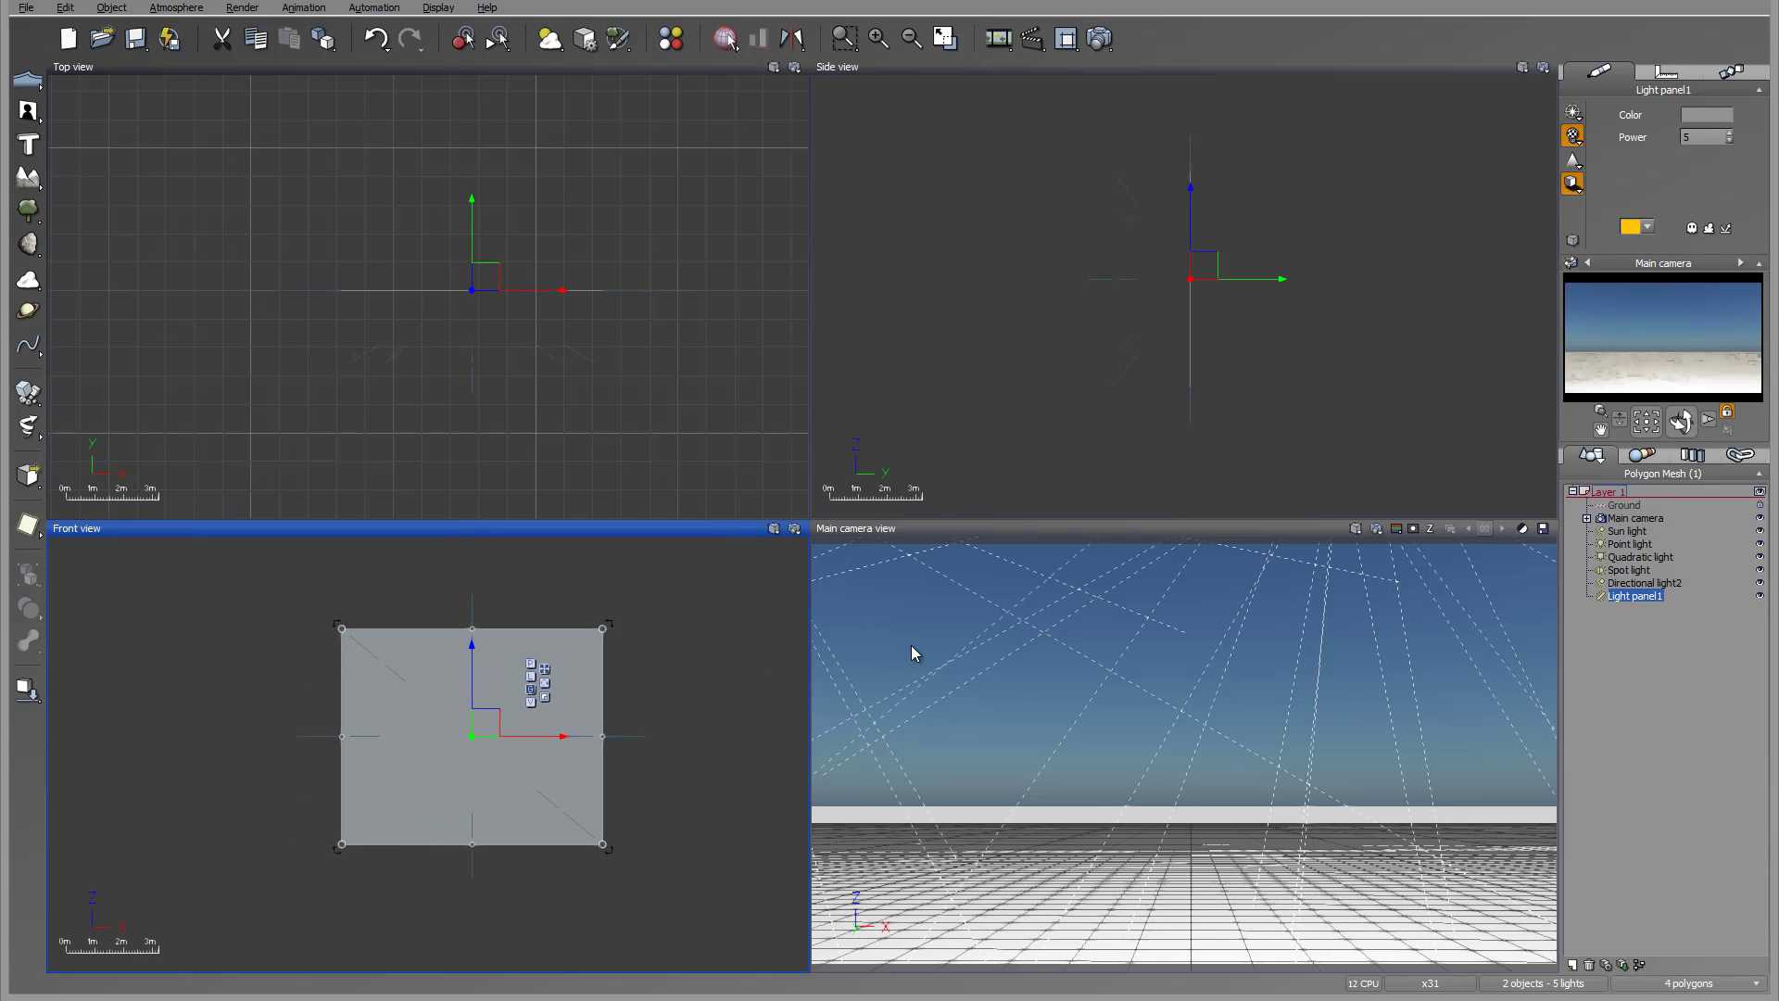
Add a daylight portal and move it behind the light panel and slightly lower in the side view
left_click(27, 525)
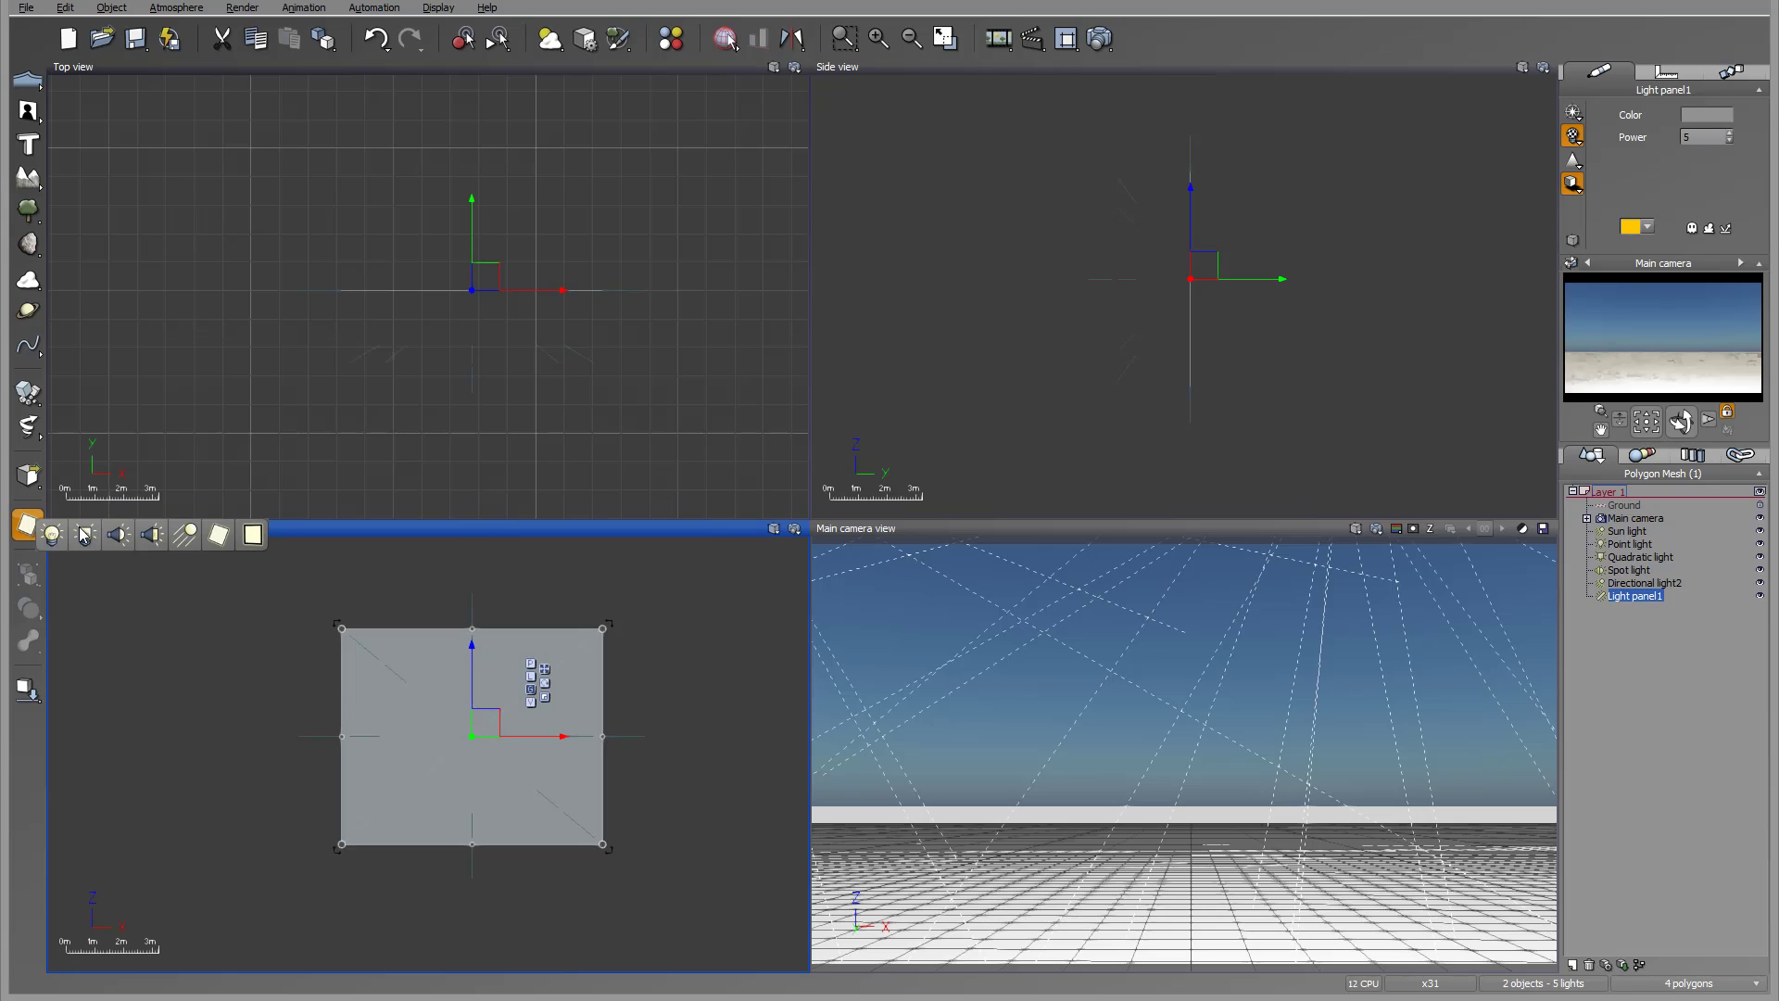
left_click(252, 538)
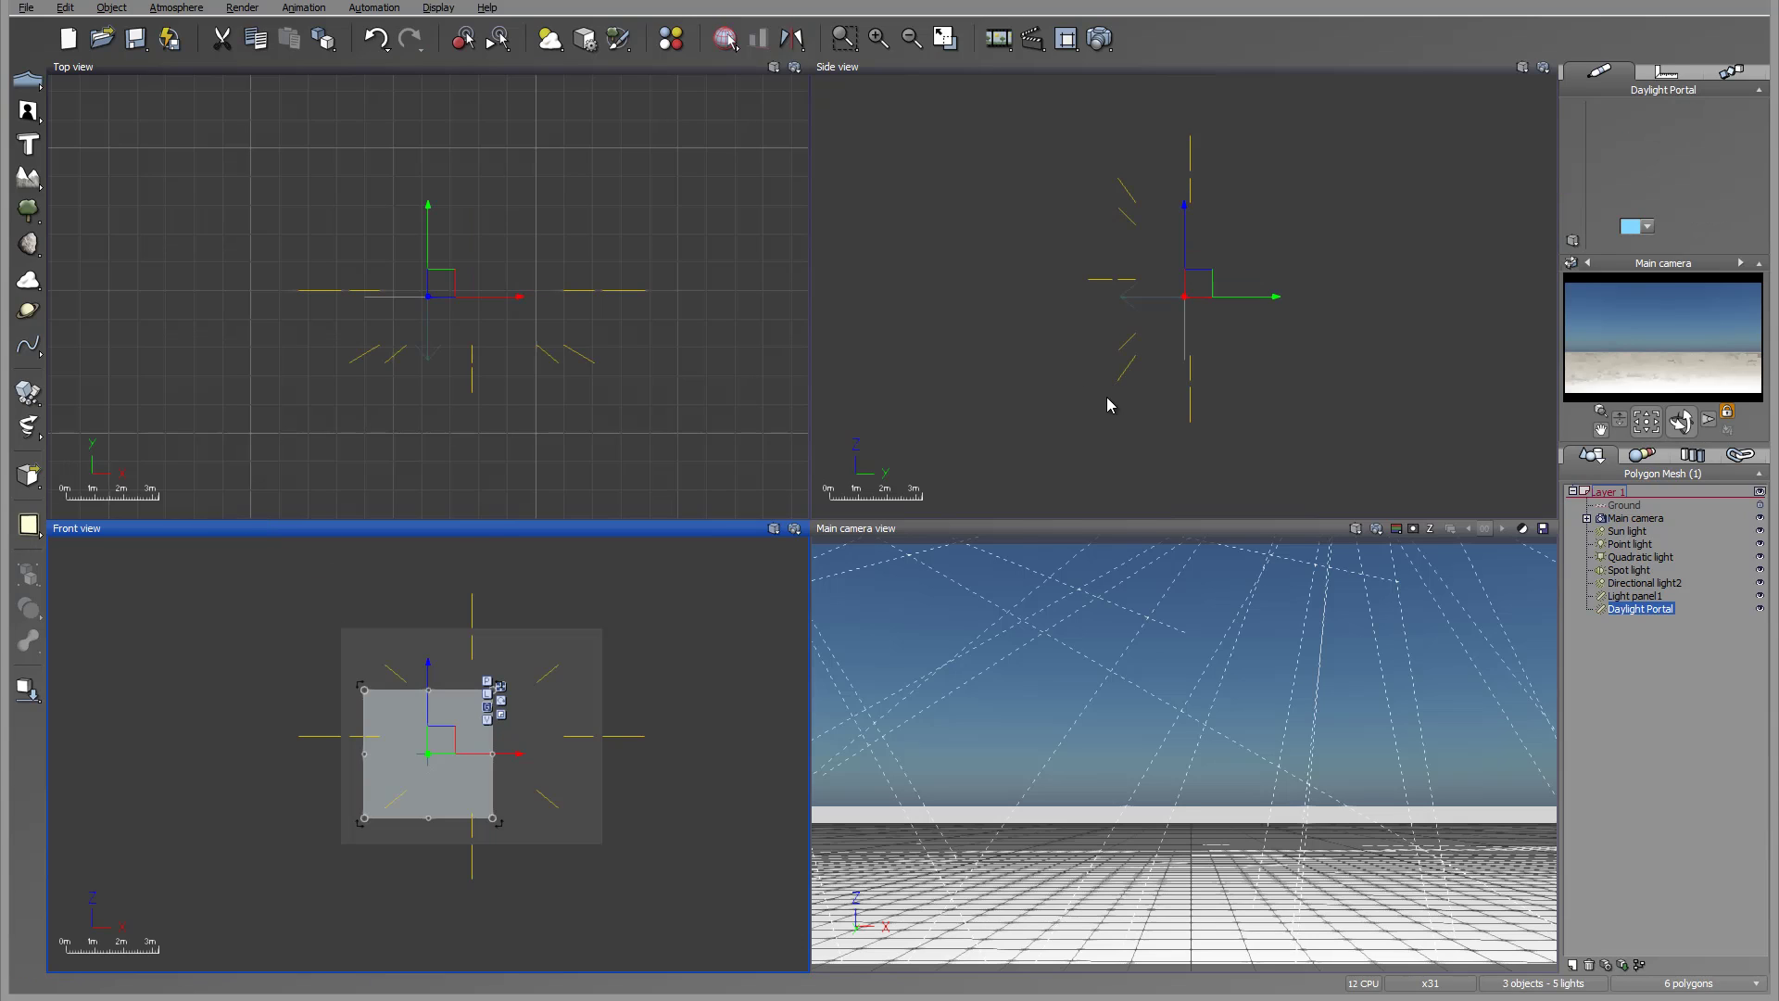
left_click_drag(1197, 287, 1334, 324)
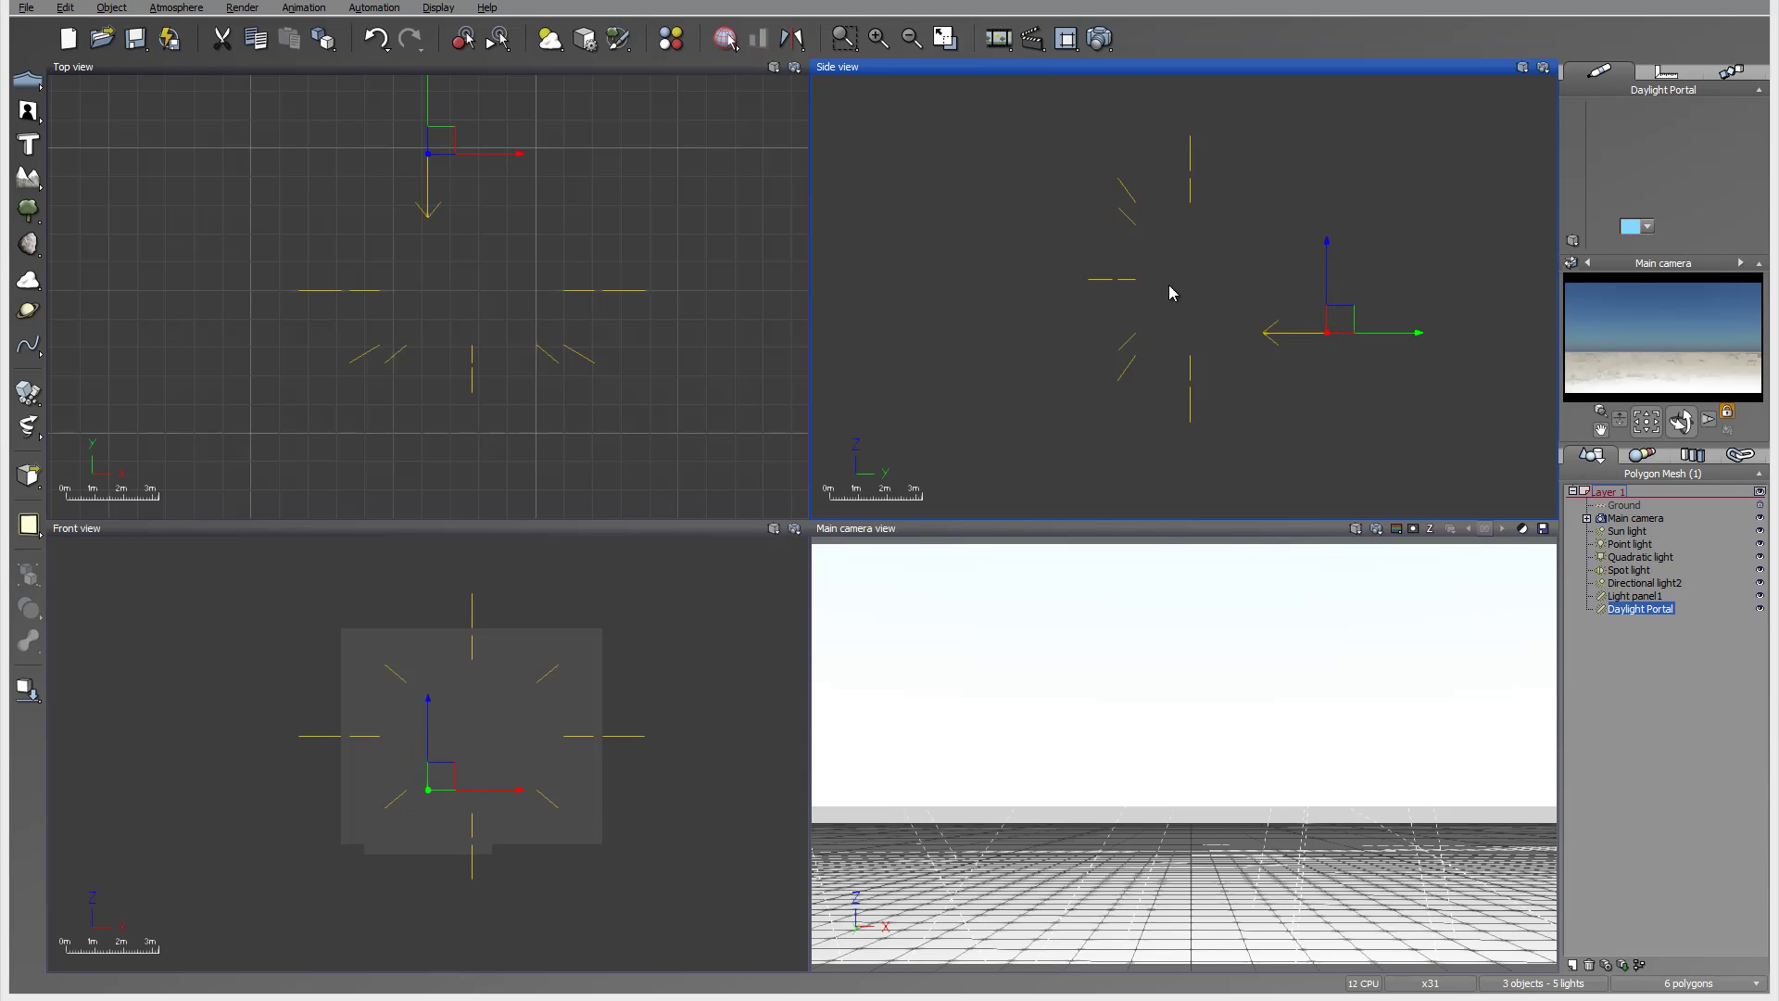
left_click(1648, 608)
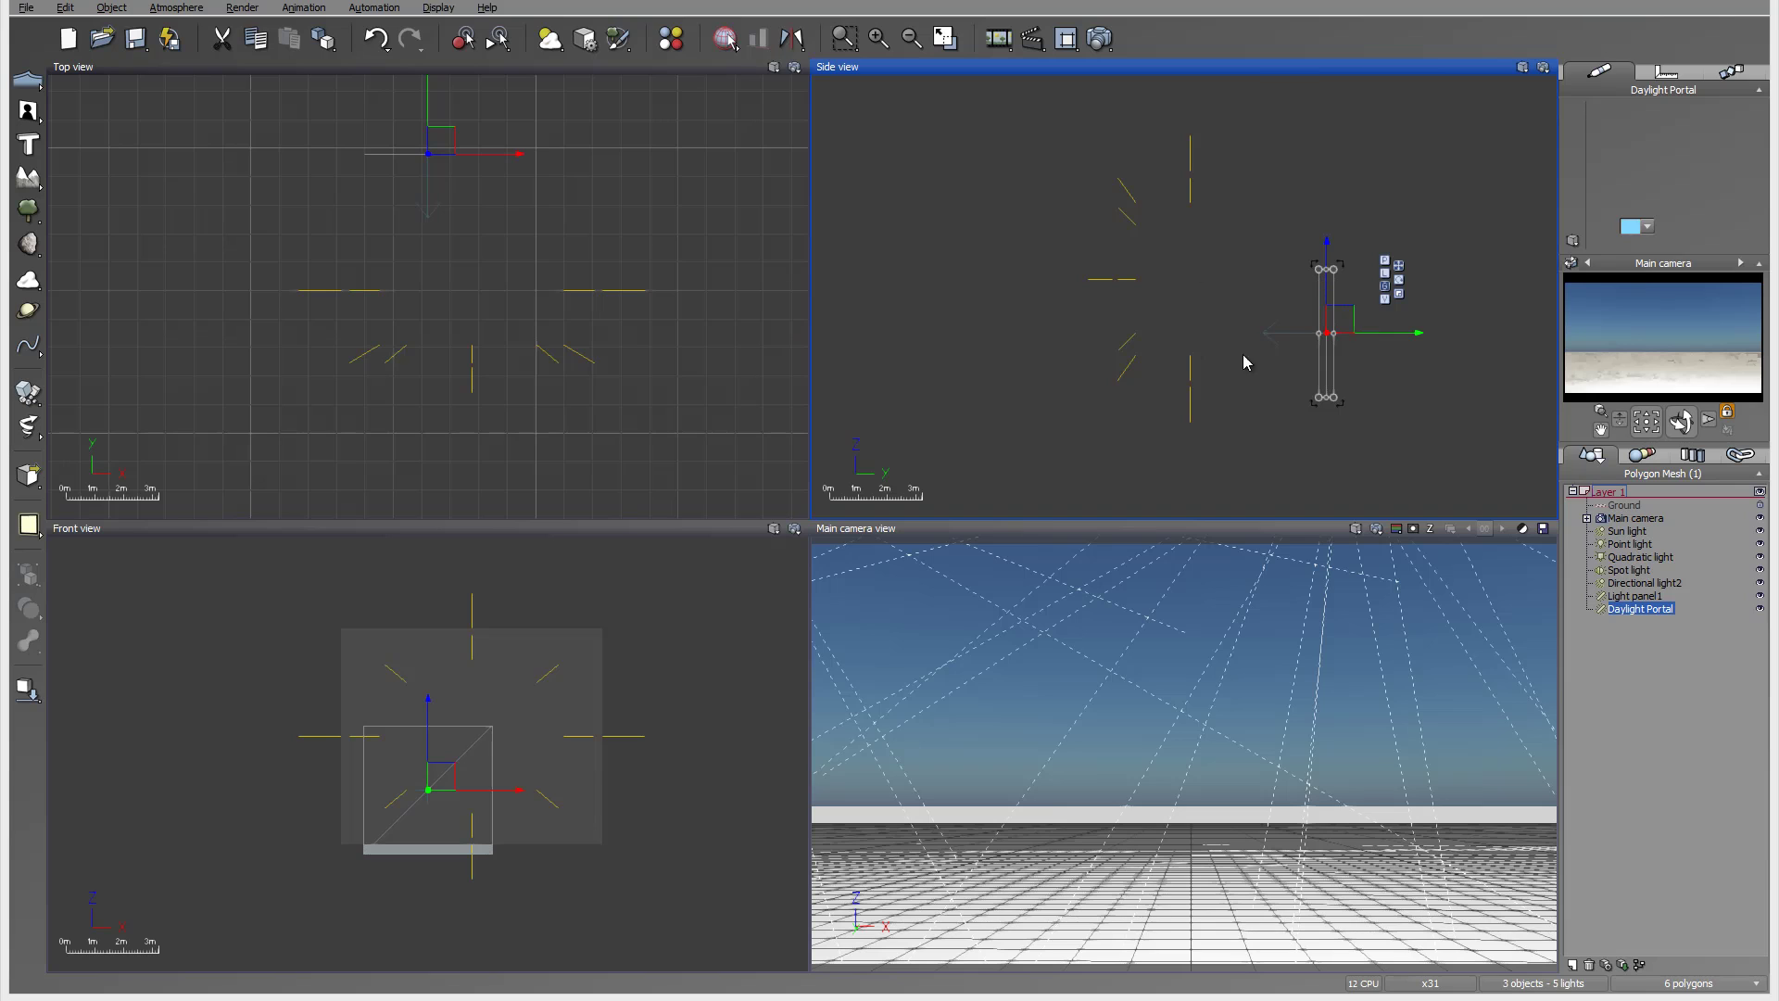
Delete the point, quadratic, spot and second directional lights along with the light panel and daylight portal, keeping the sun light
left_click(1630, 544)
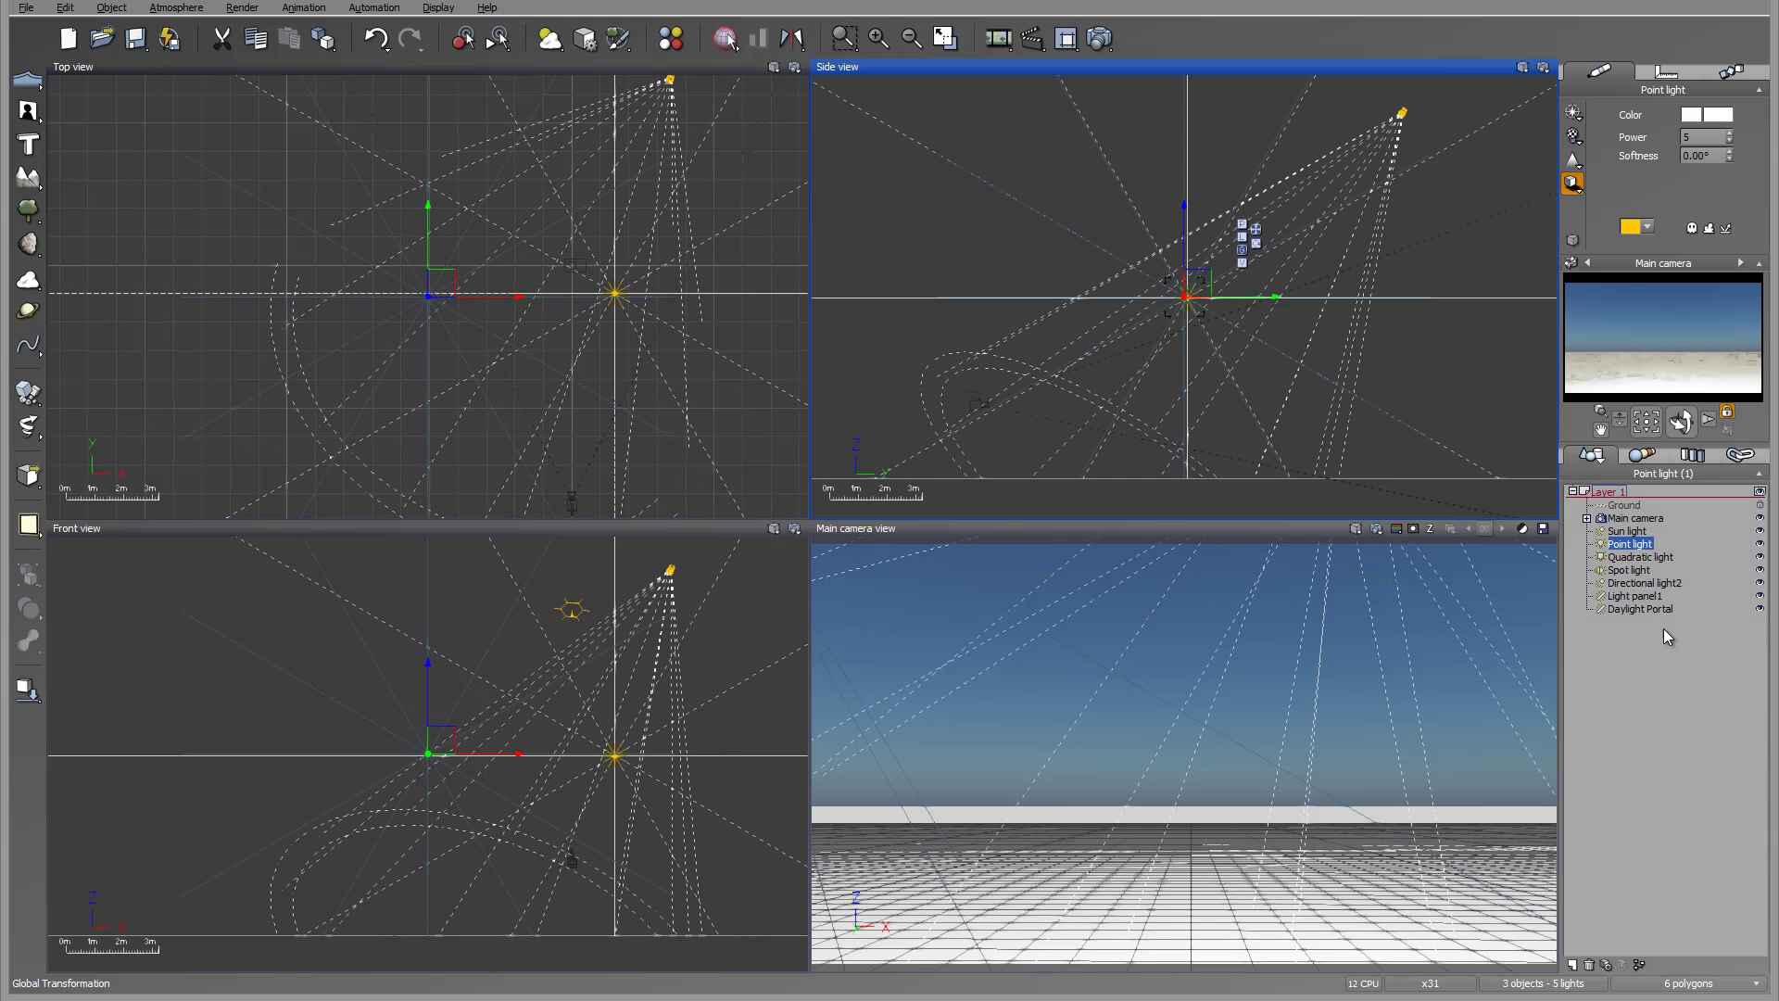
left_click(1631, 608, "shift")
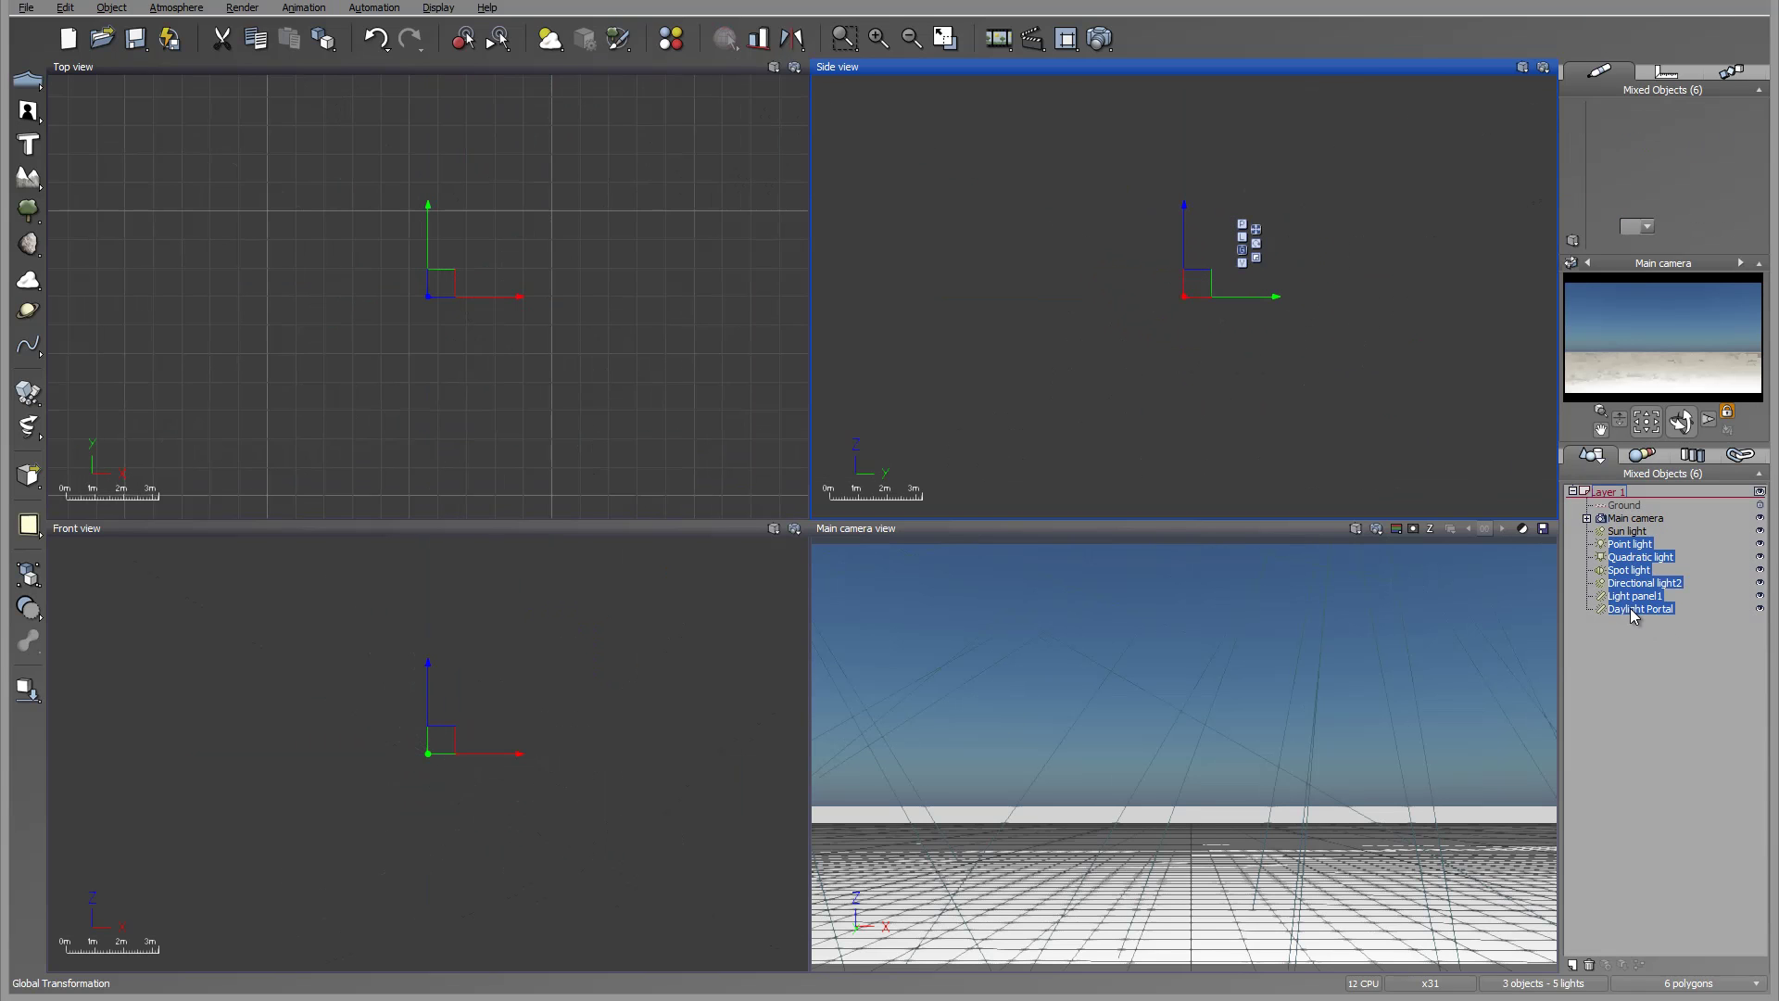
key("Delete")
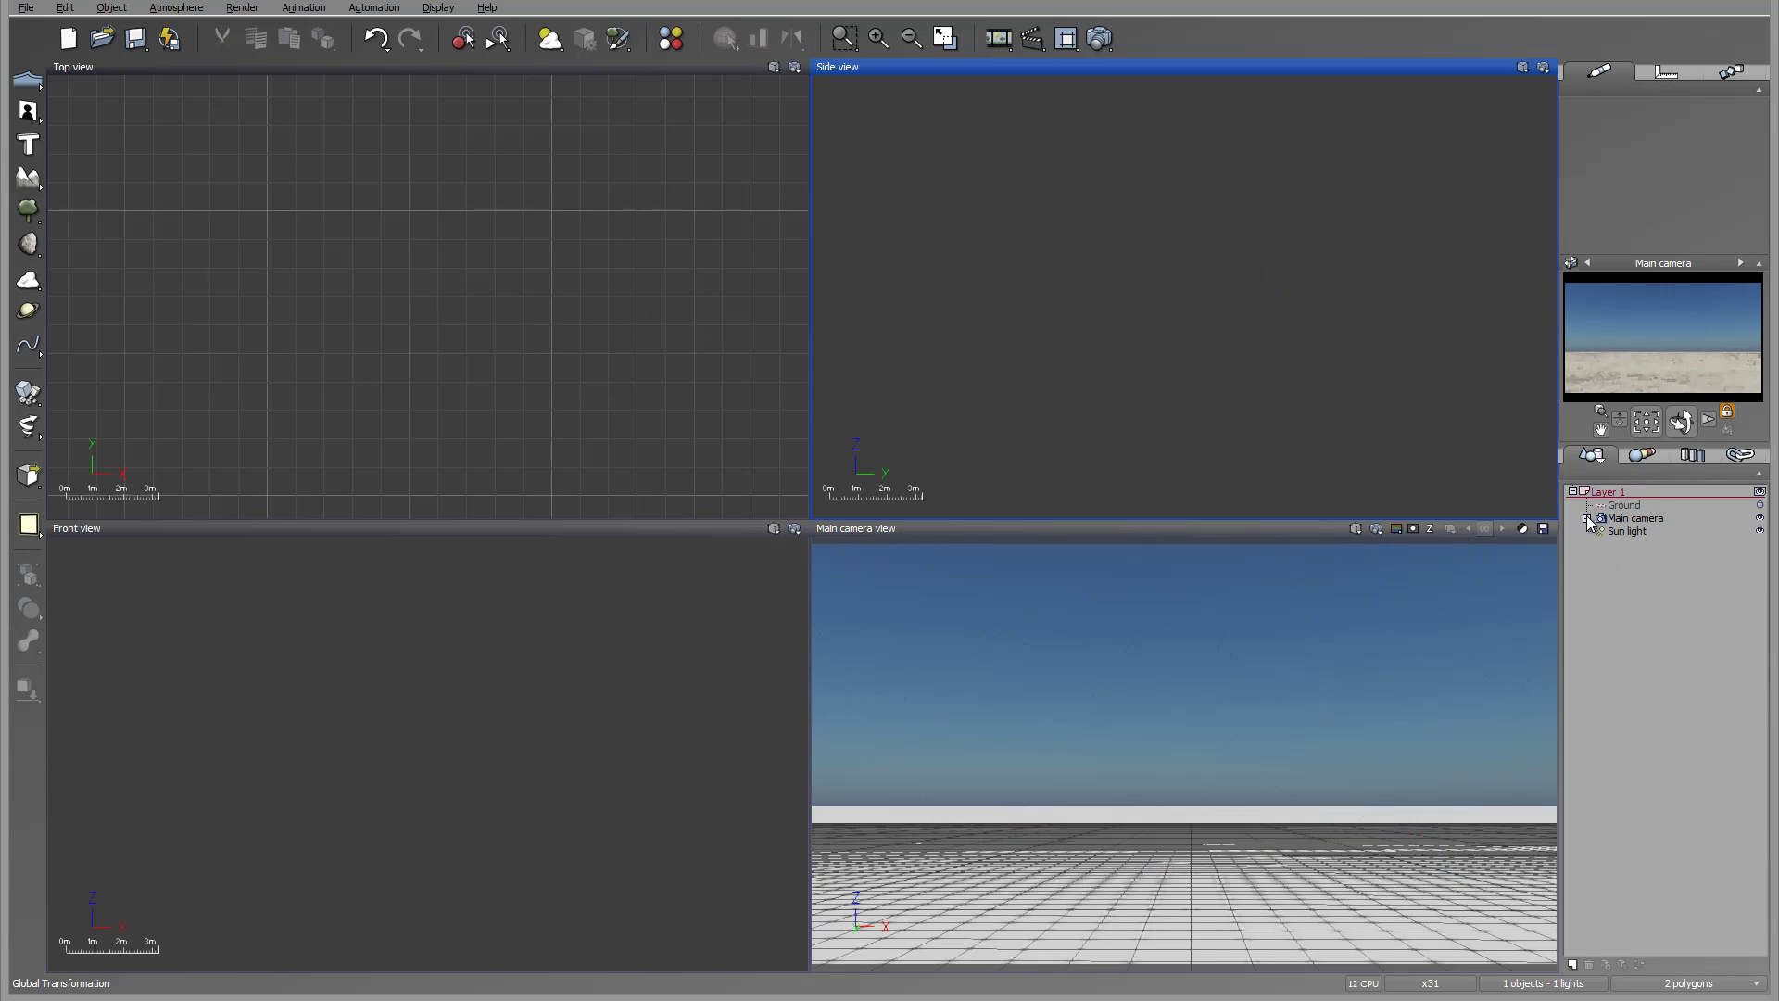
Add a sphere primitive to the scene in front of the main camera
left_click(1636, 518)
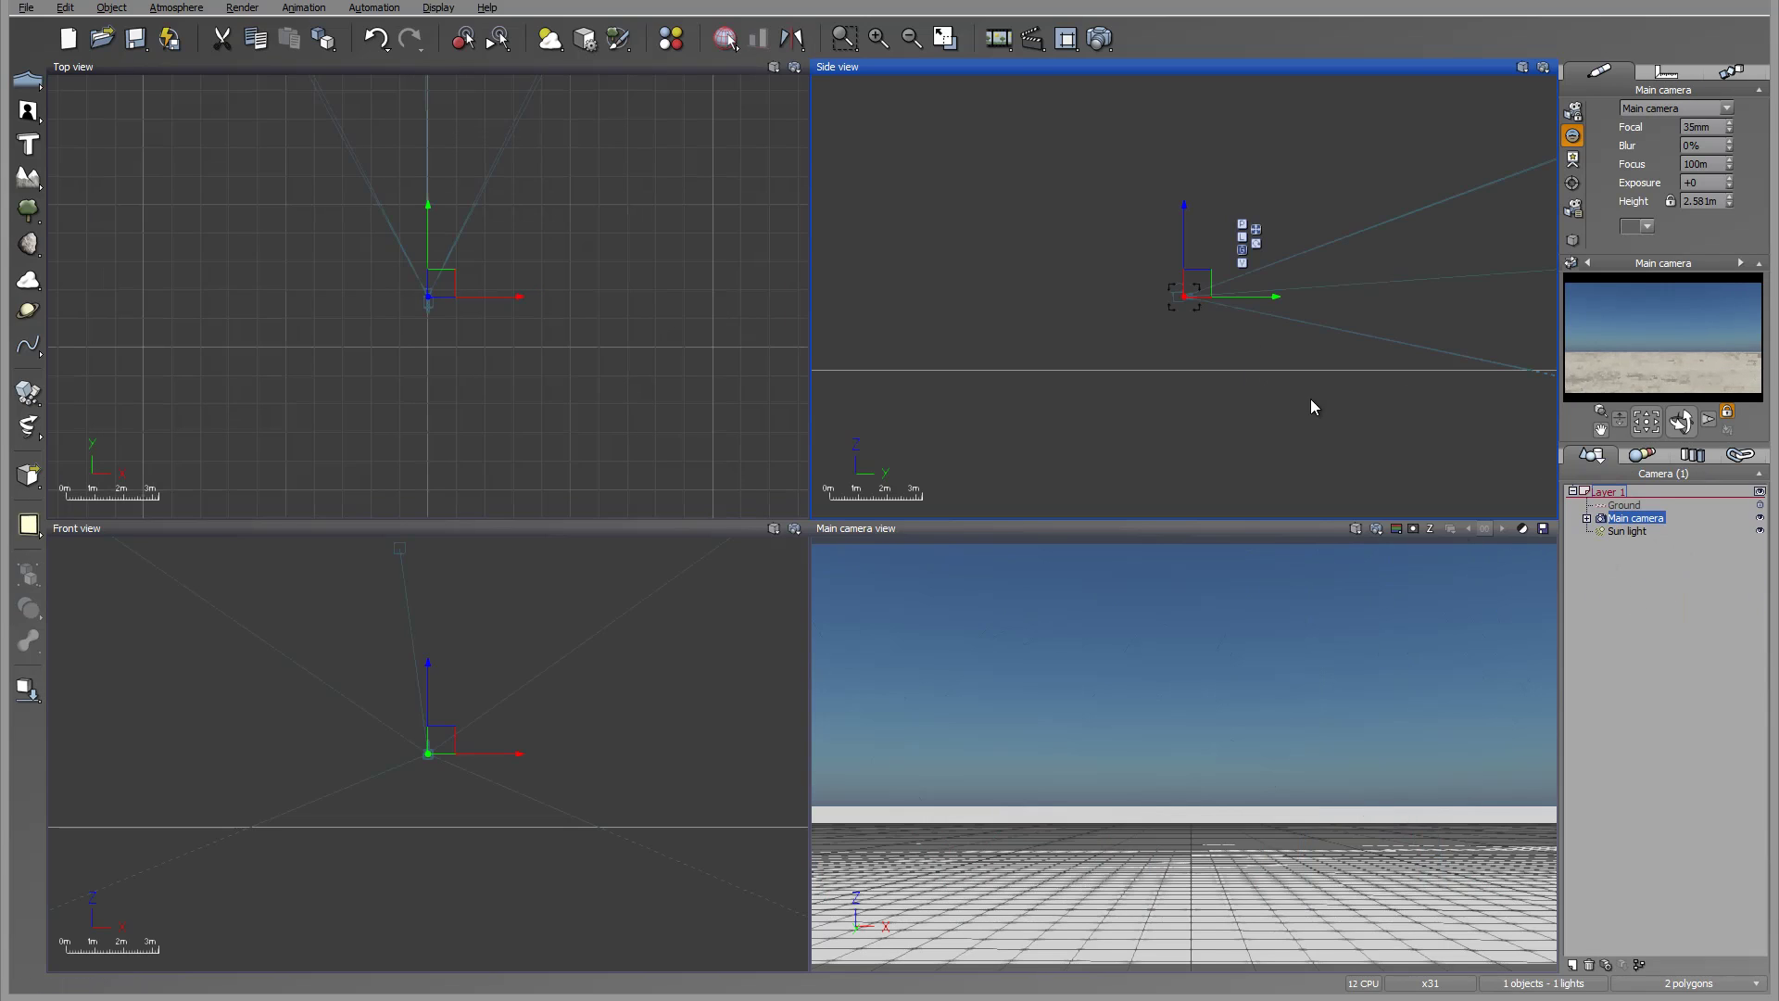
right_click_drag(1415, 295, 1170, 348)
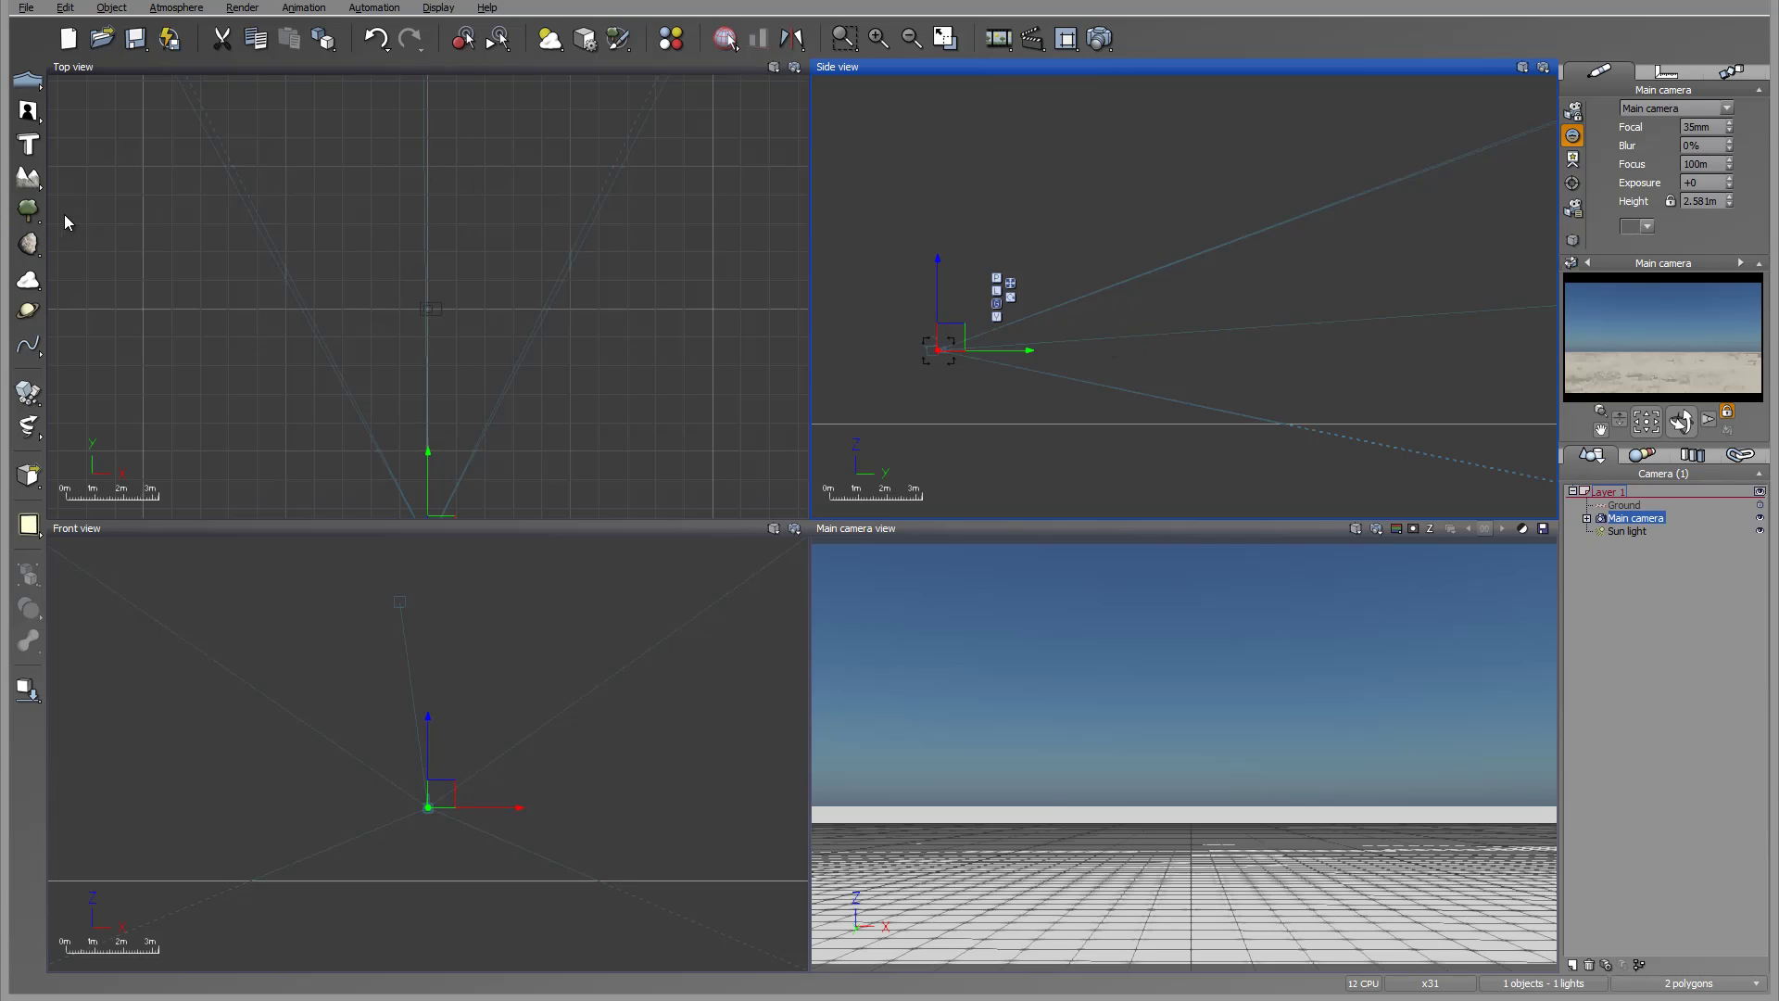
left_click(28, 110)
left_click(54, 121)
left_click(29, 111)
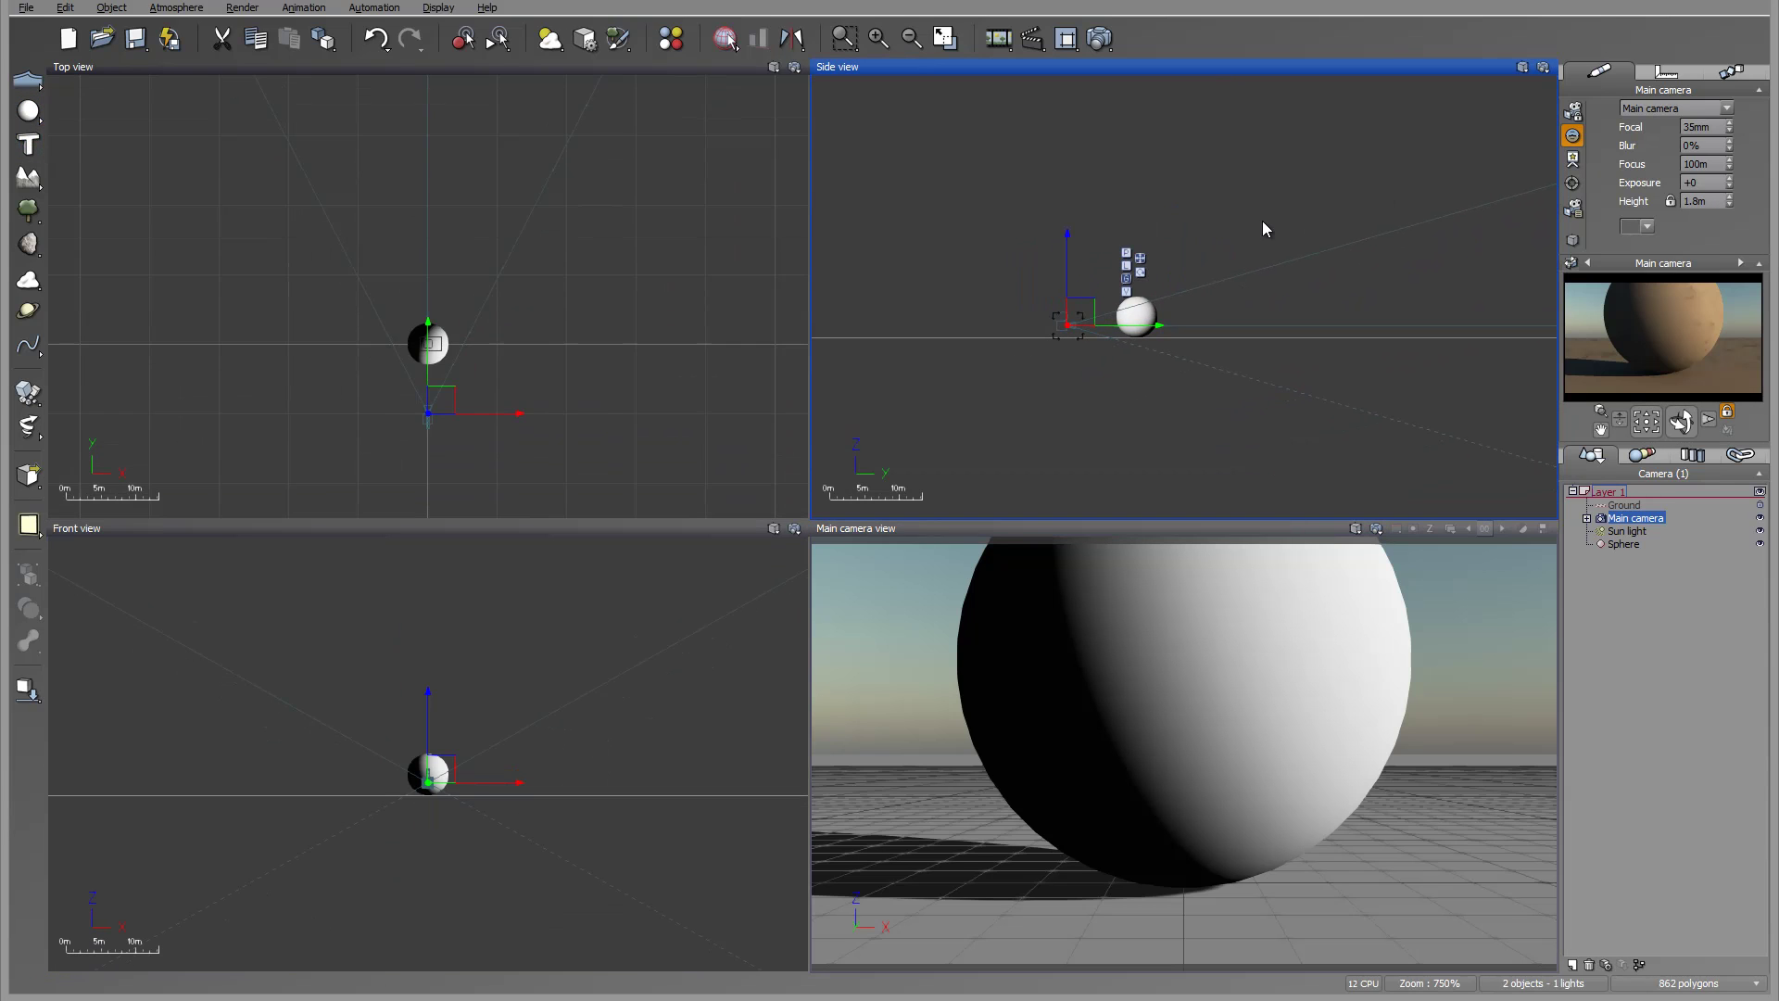
Convert the sphere to an area light, then raise it above the ground and move it farther from the camera
left_click(1183, 299)
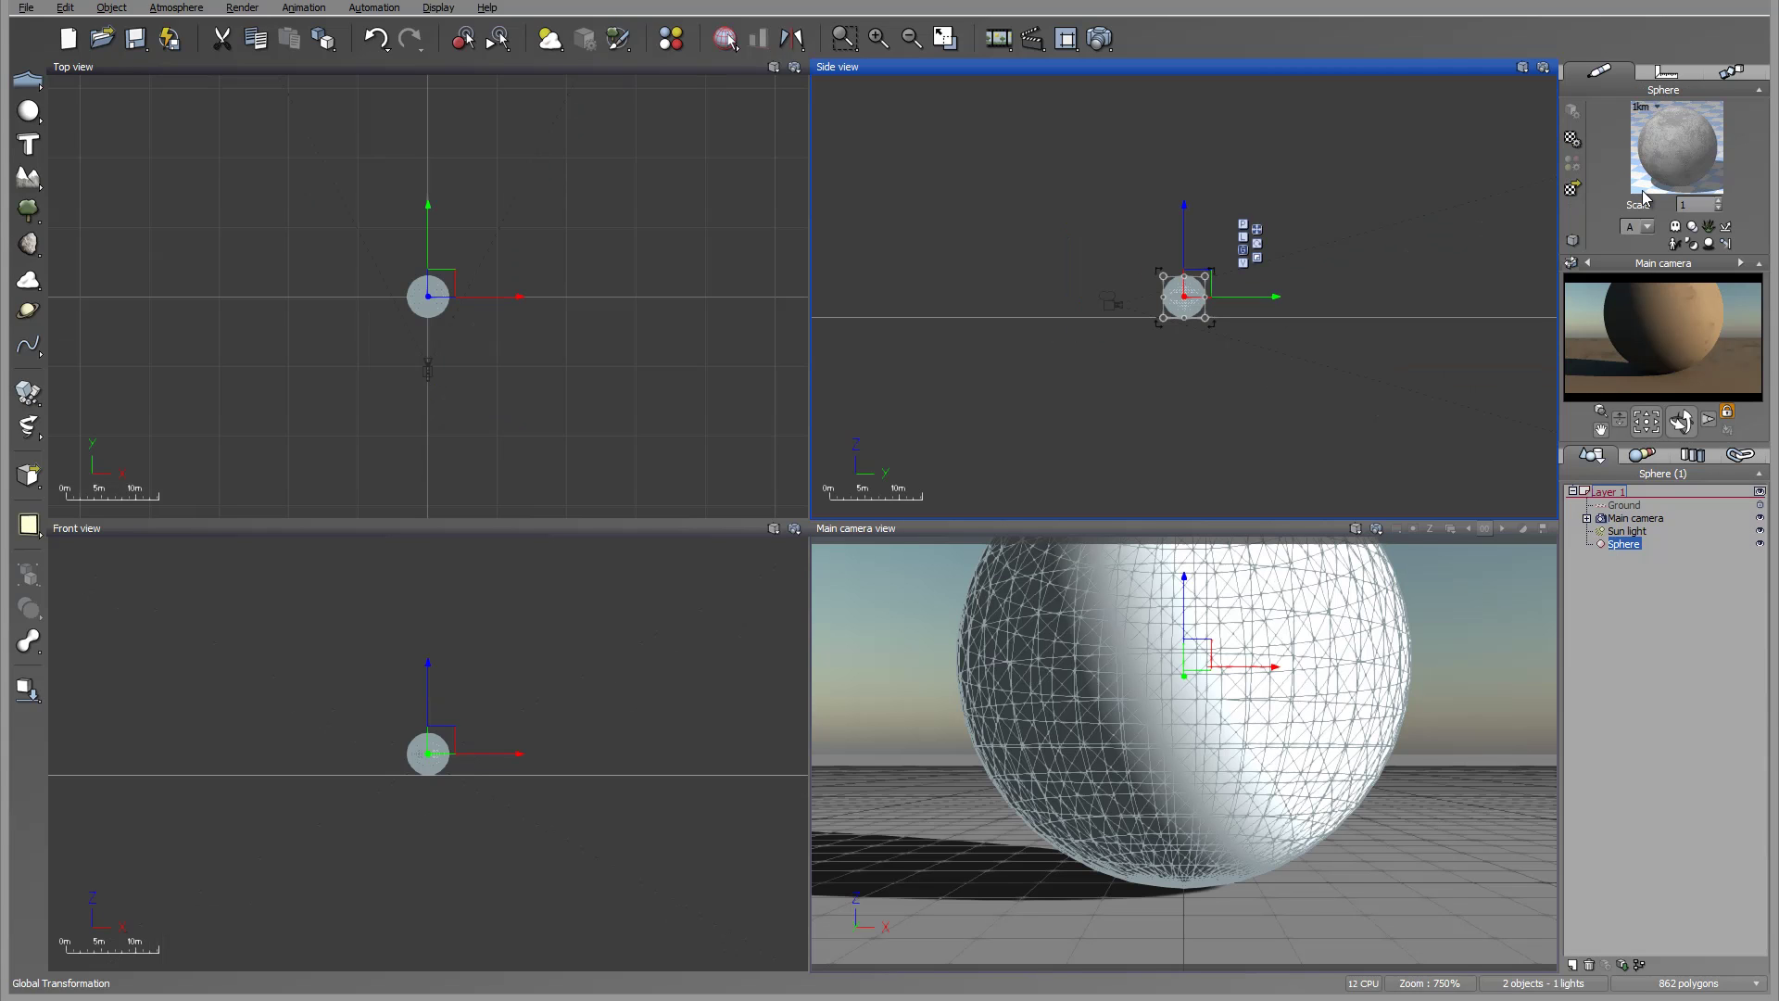
right_click(1629, 545)
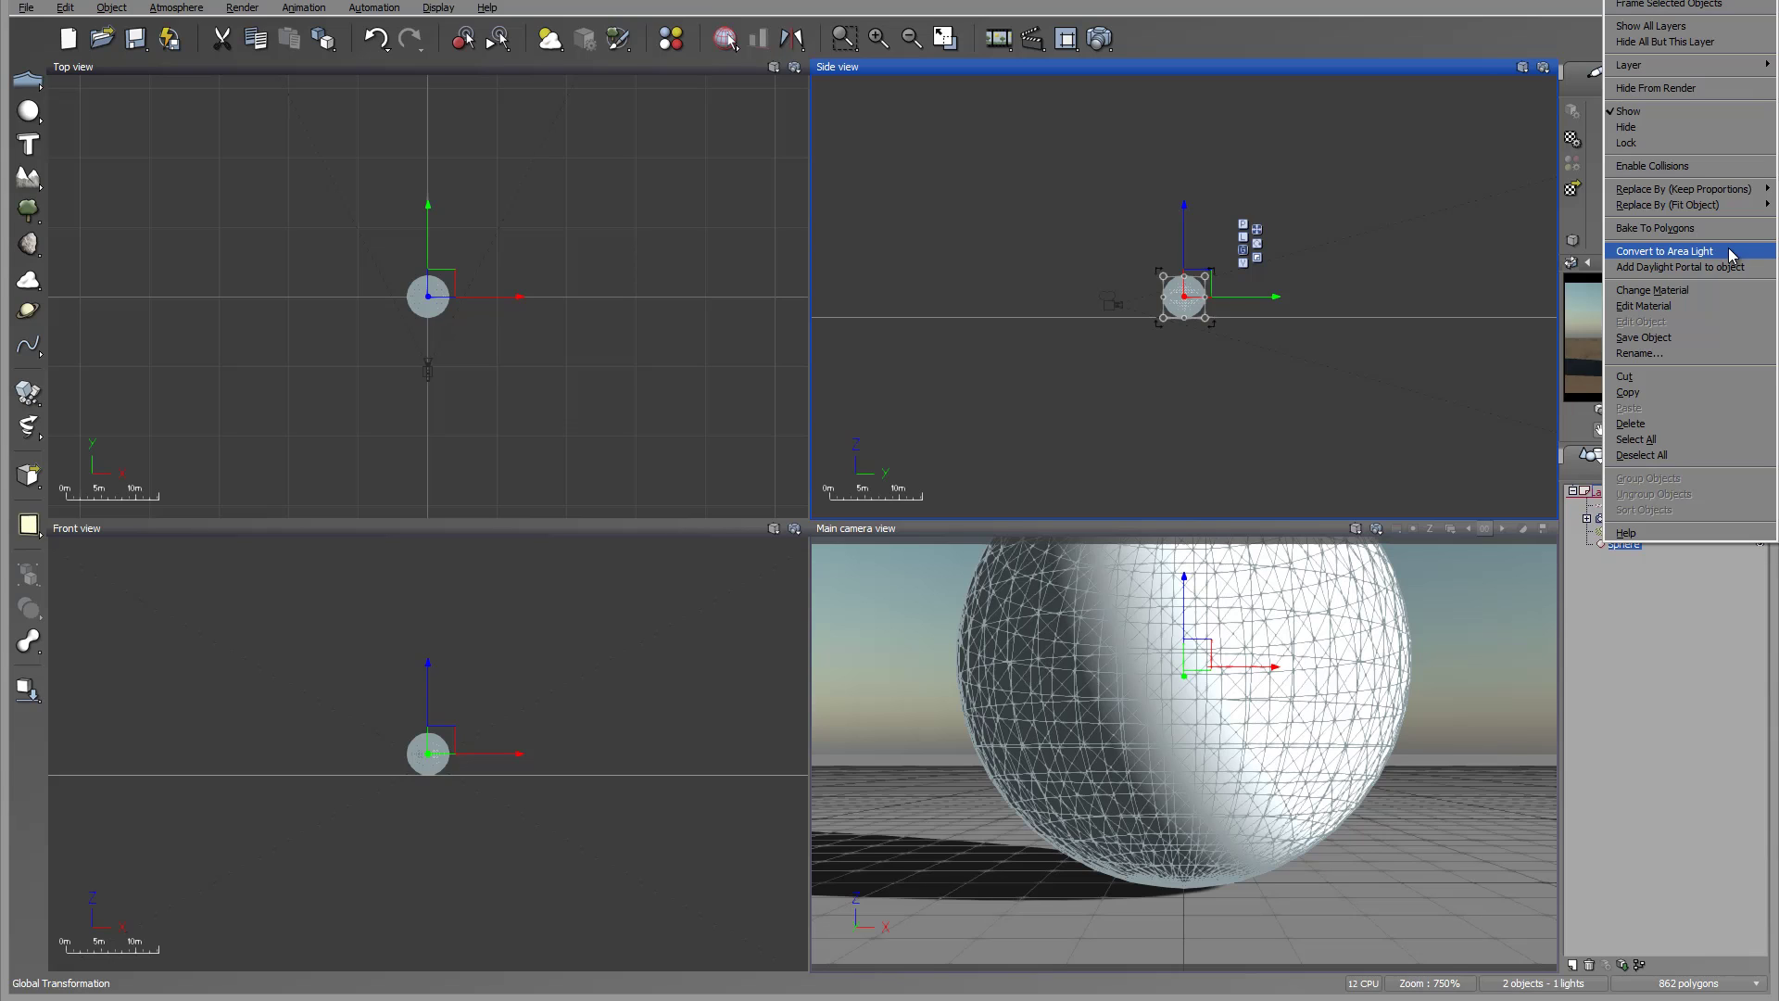
left_click(1674, 255)
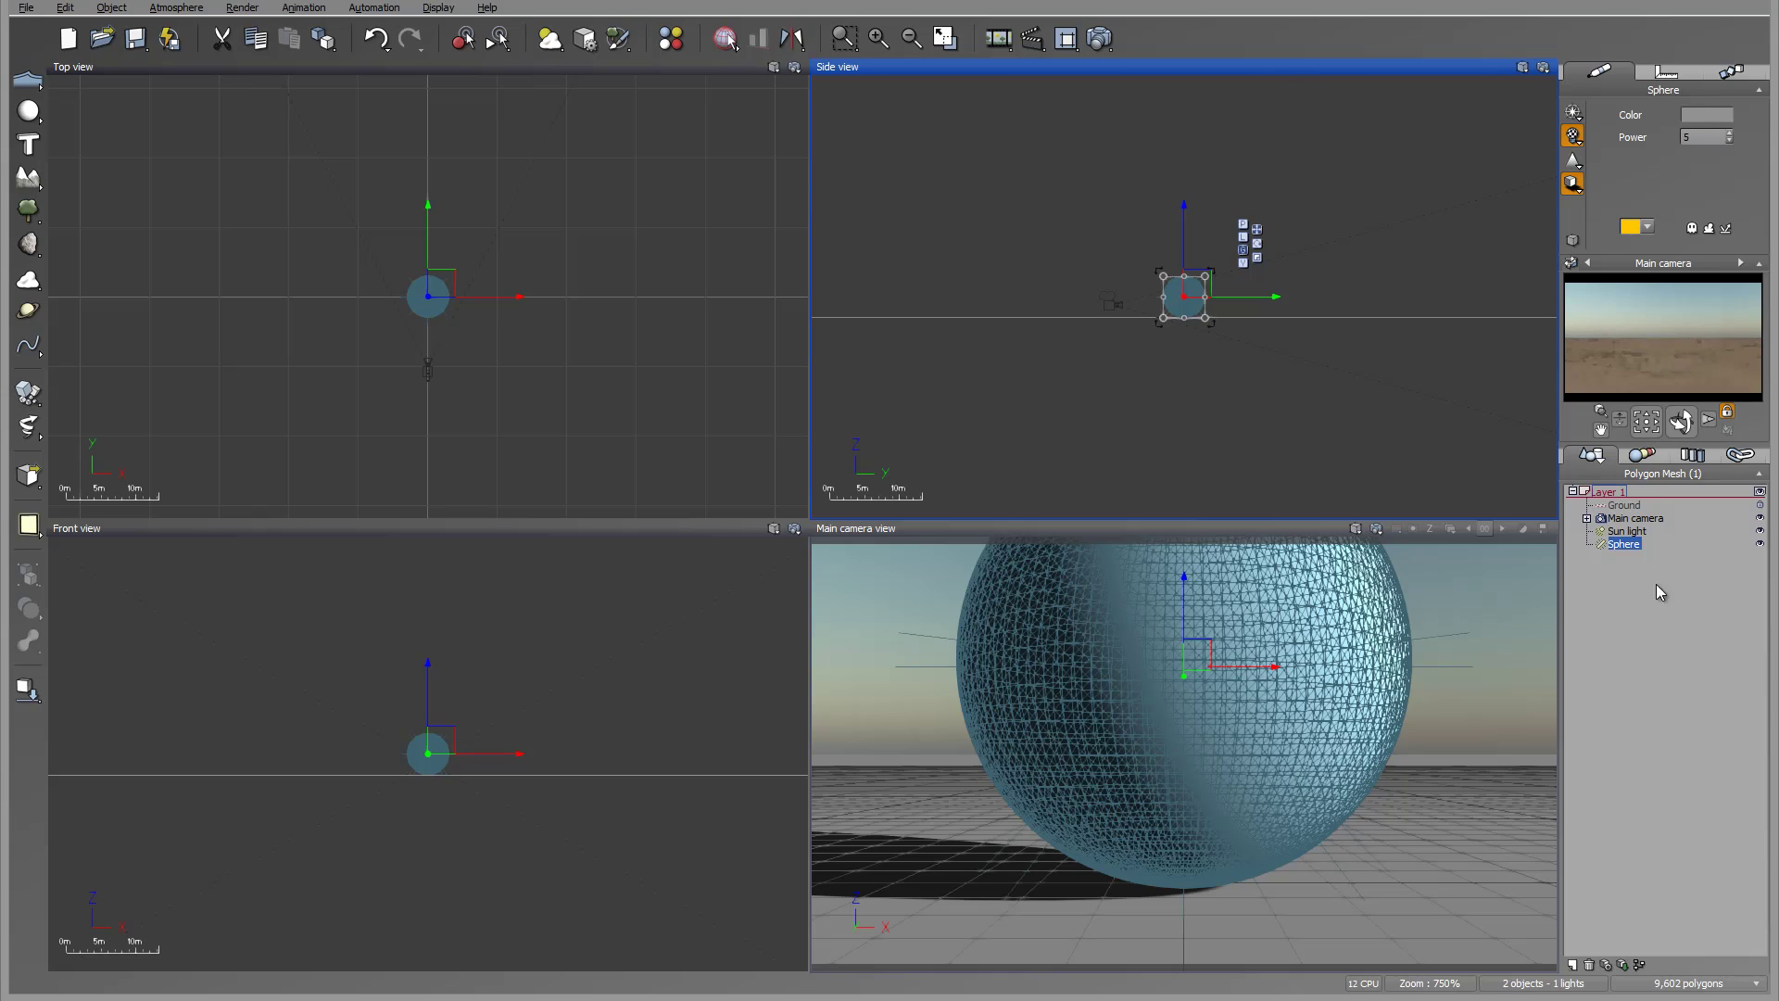
left_click_drag(1184, 297, 1246, 270)
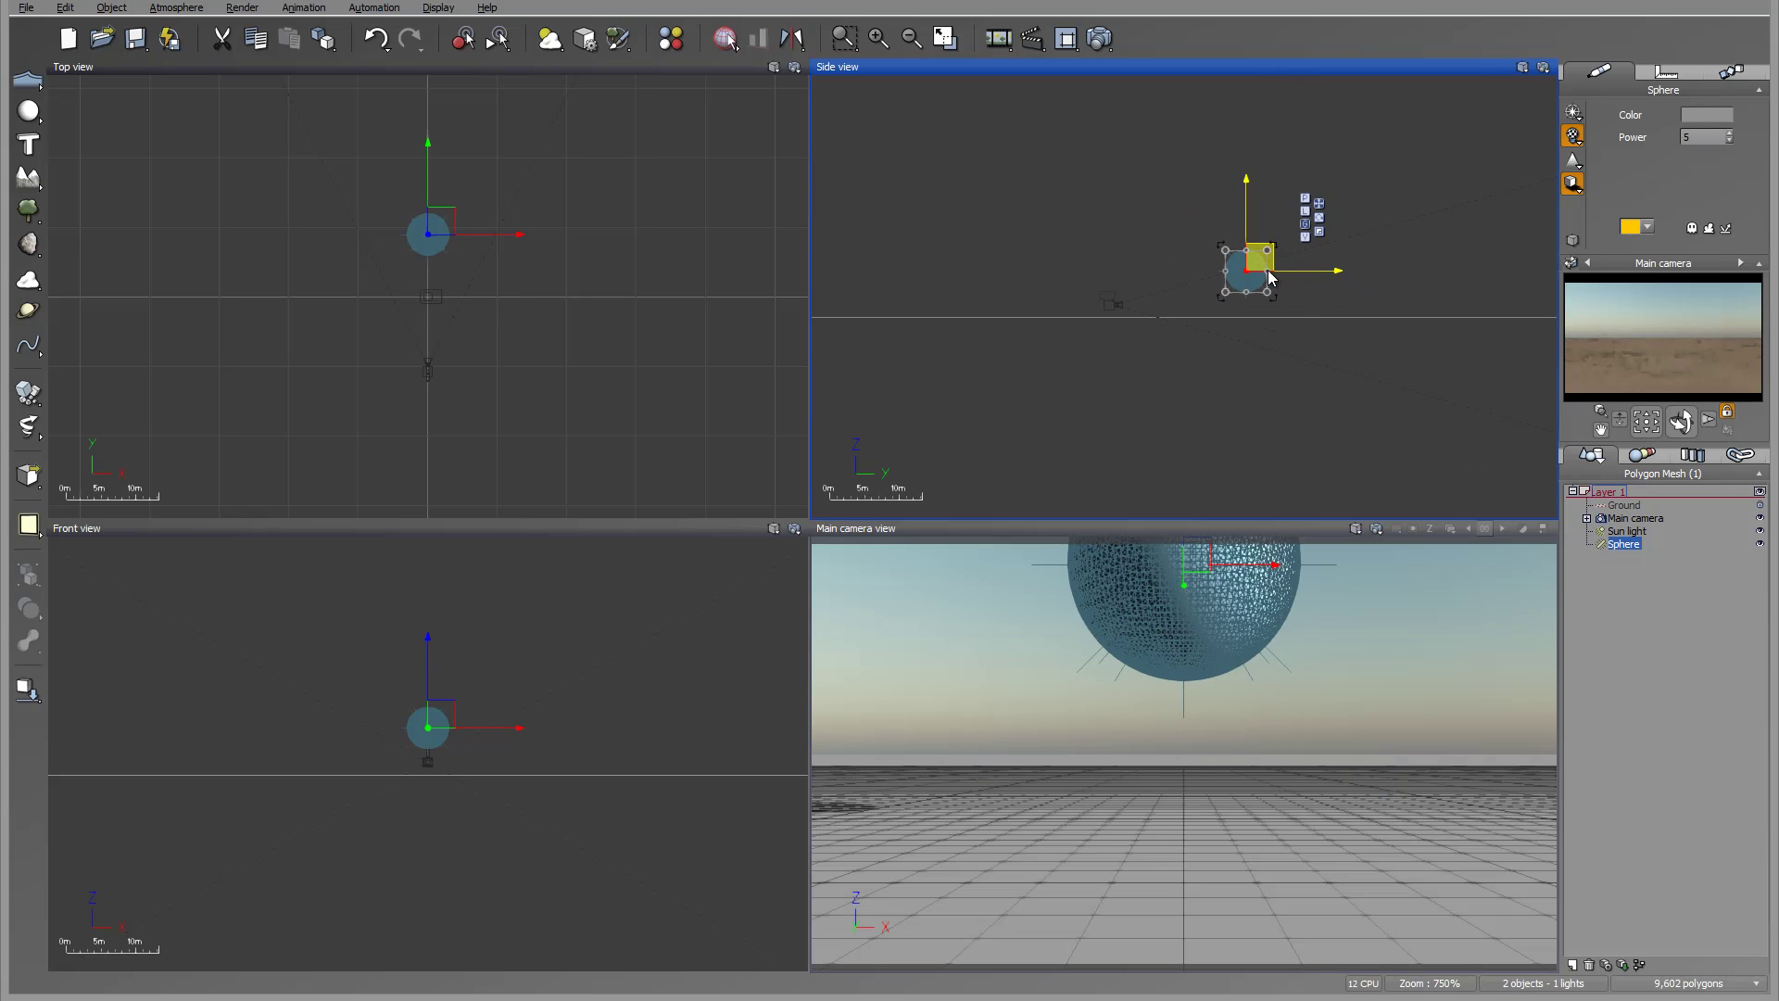
Move the main camera back and up to a height of about 9.1 m, and tilt it down to frame the sphere
key("ctrl+z")
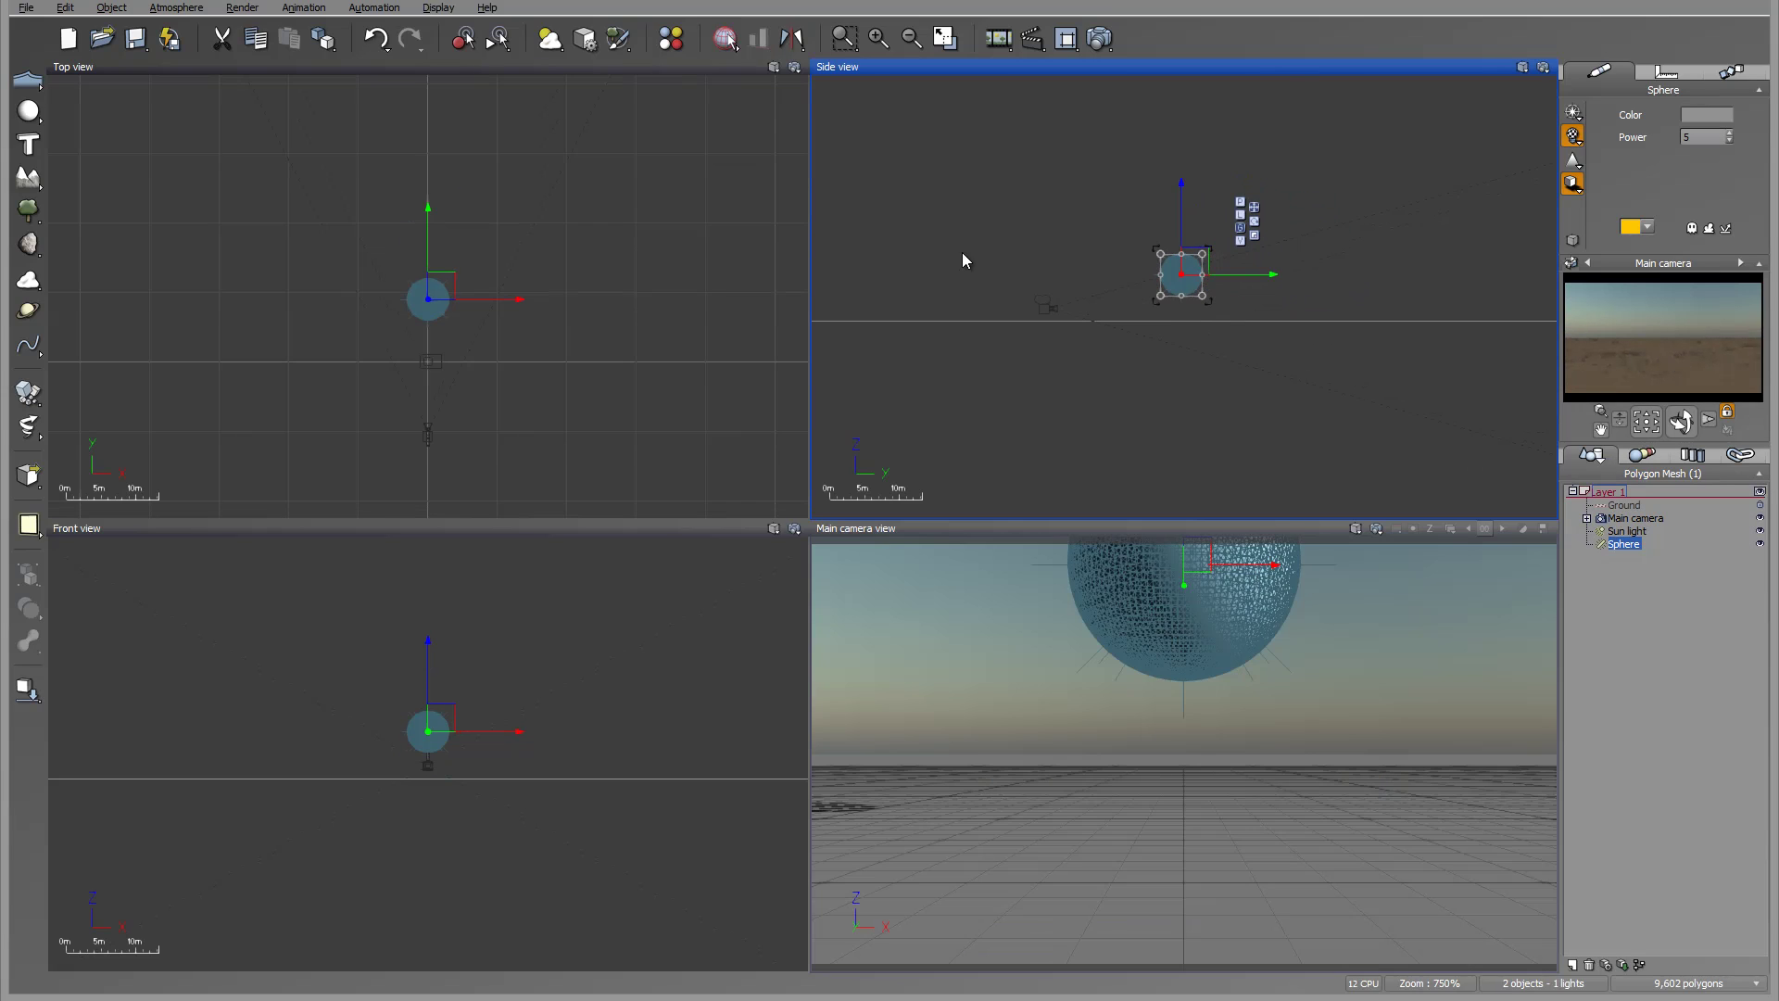
key("ctrl+z")
left_click_drag(1012, 248, 1012, 247)
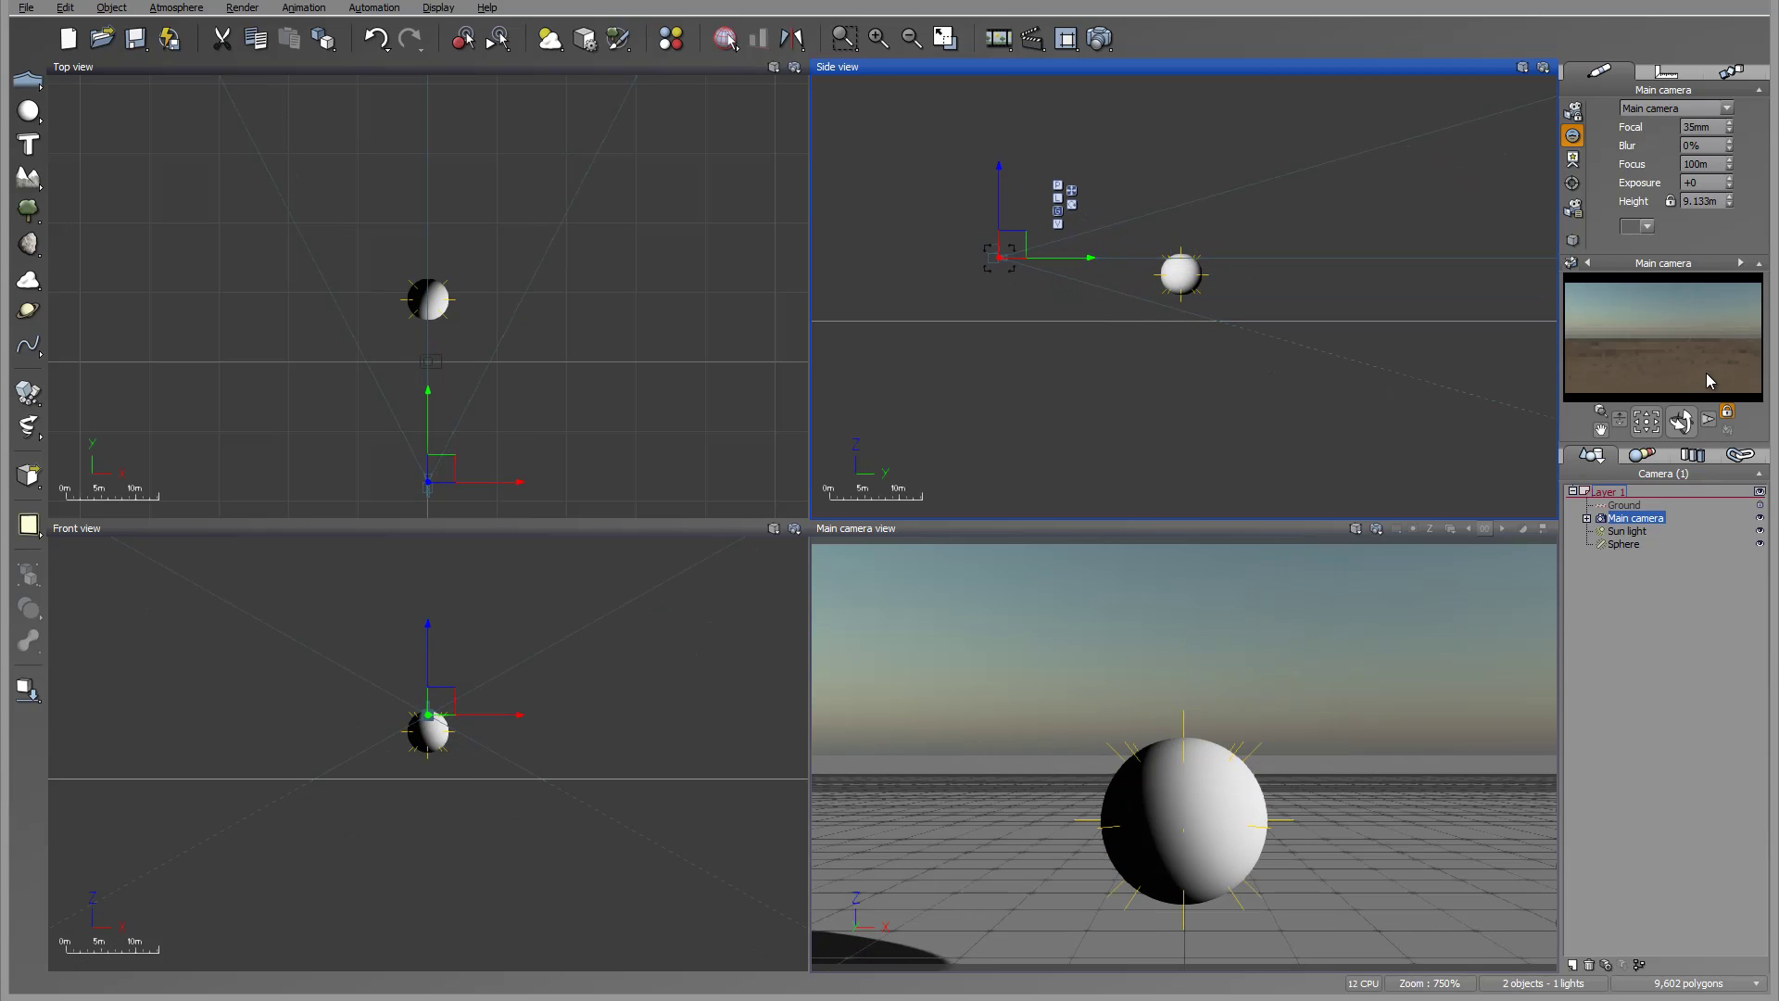
left_click_drag(1681, 422, 1685, 456)
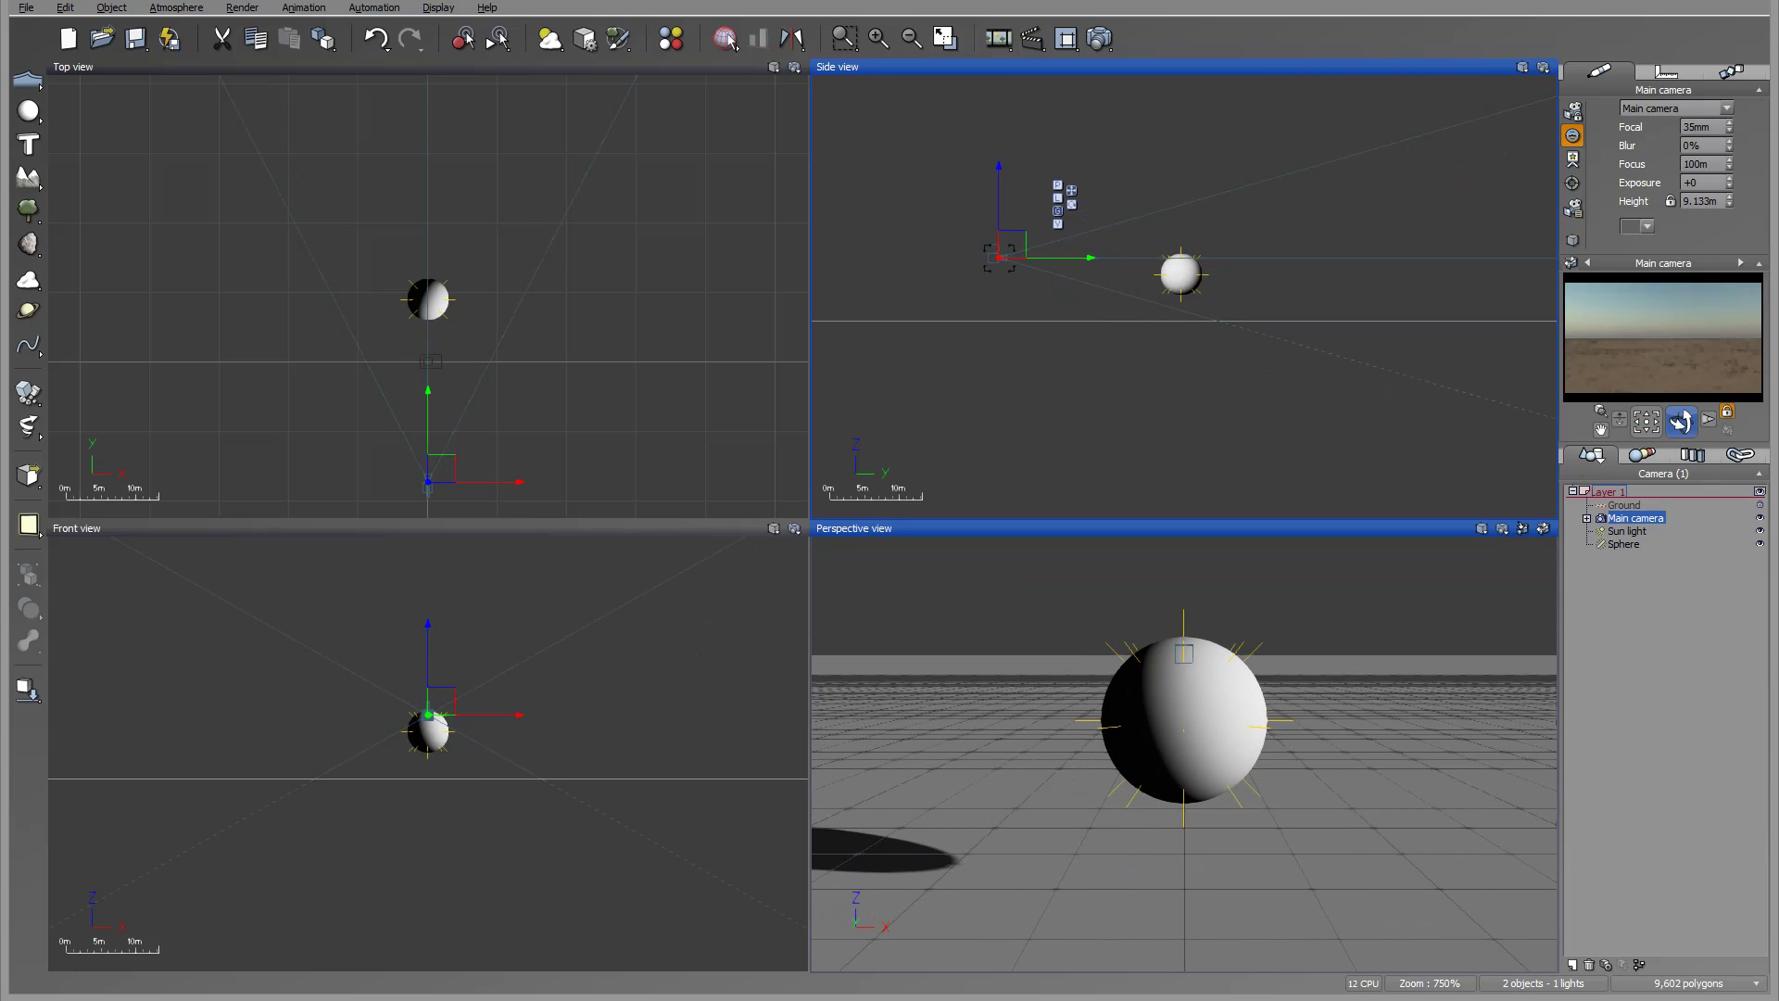
left_click(1543, 528)
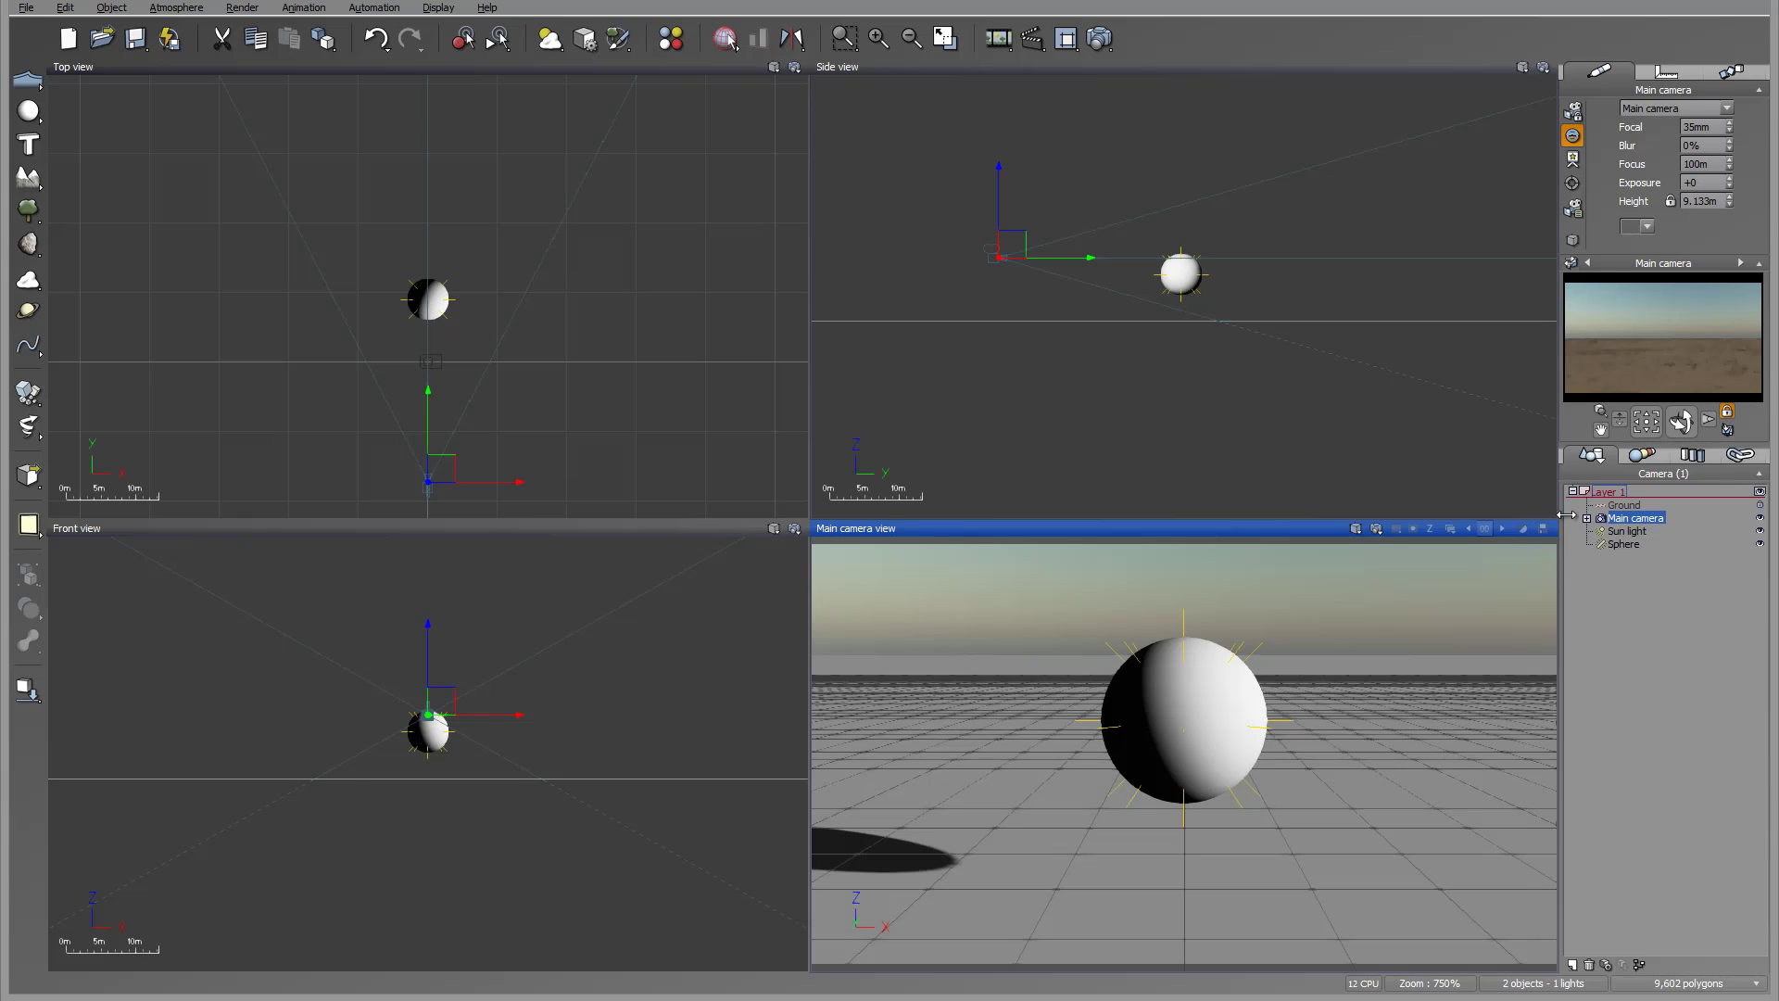
Set the sphere area light's power to 495
left_click(1617, 544)
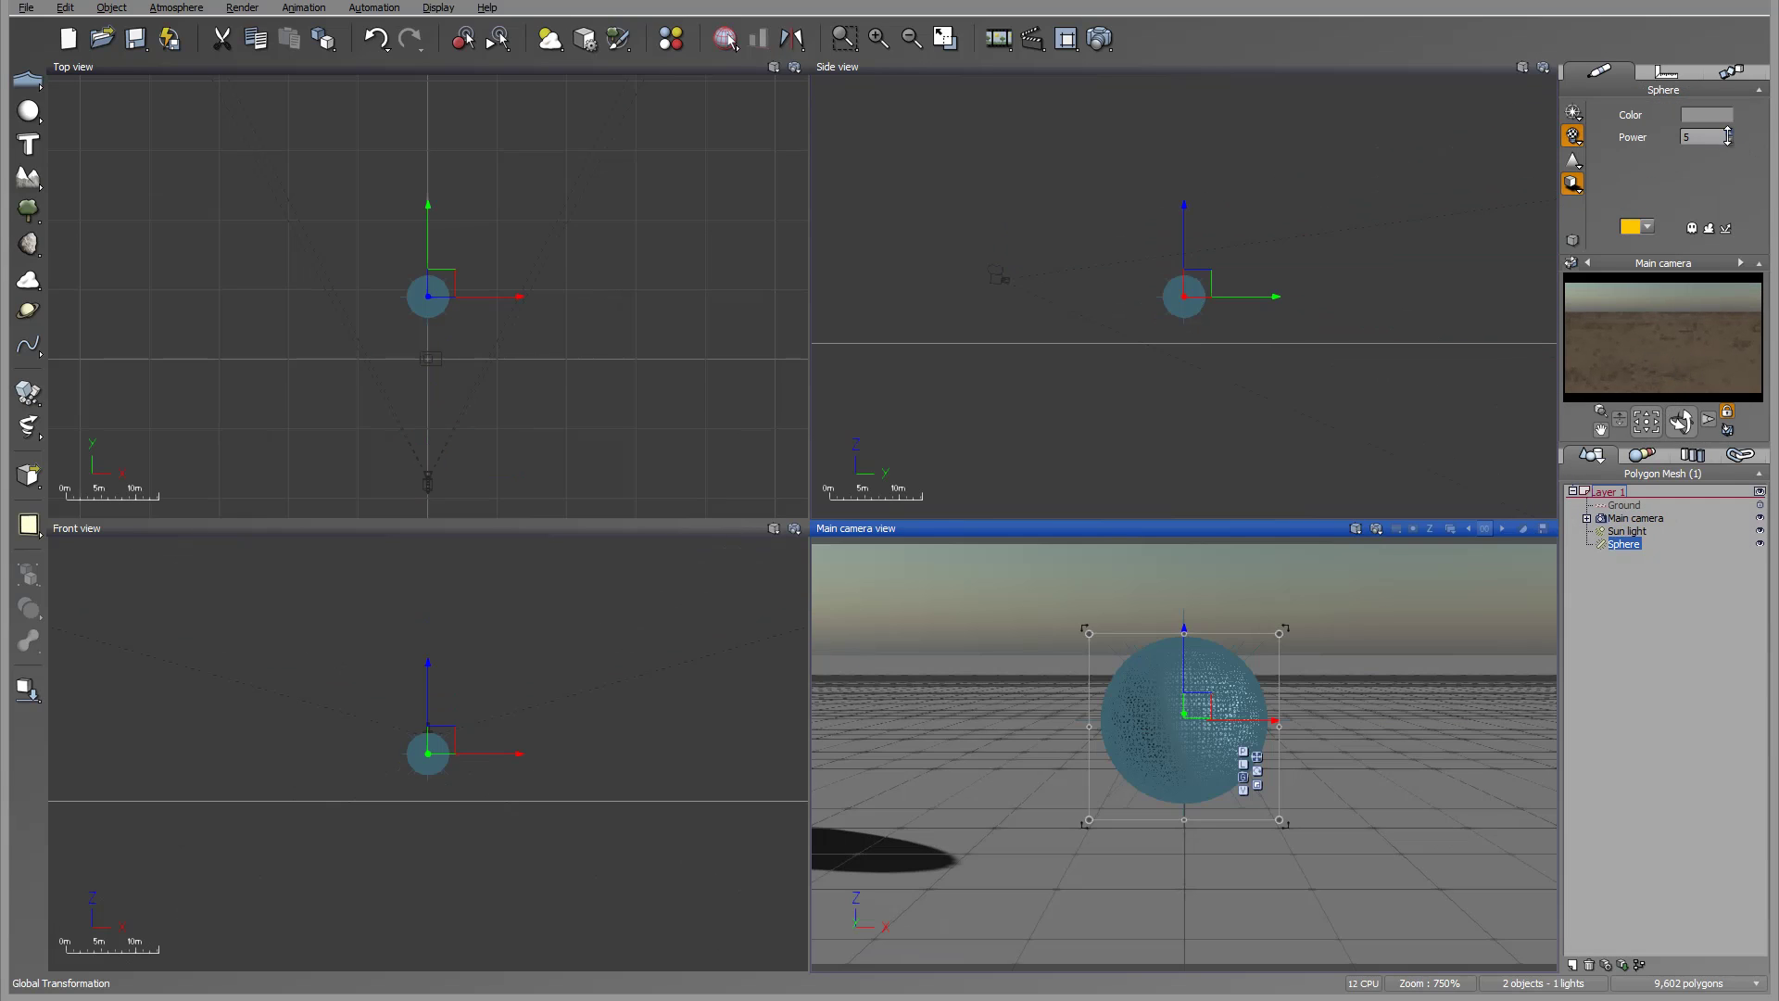
left_click_drag(1727, 136, 1724, 184)
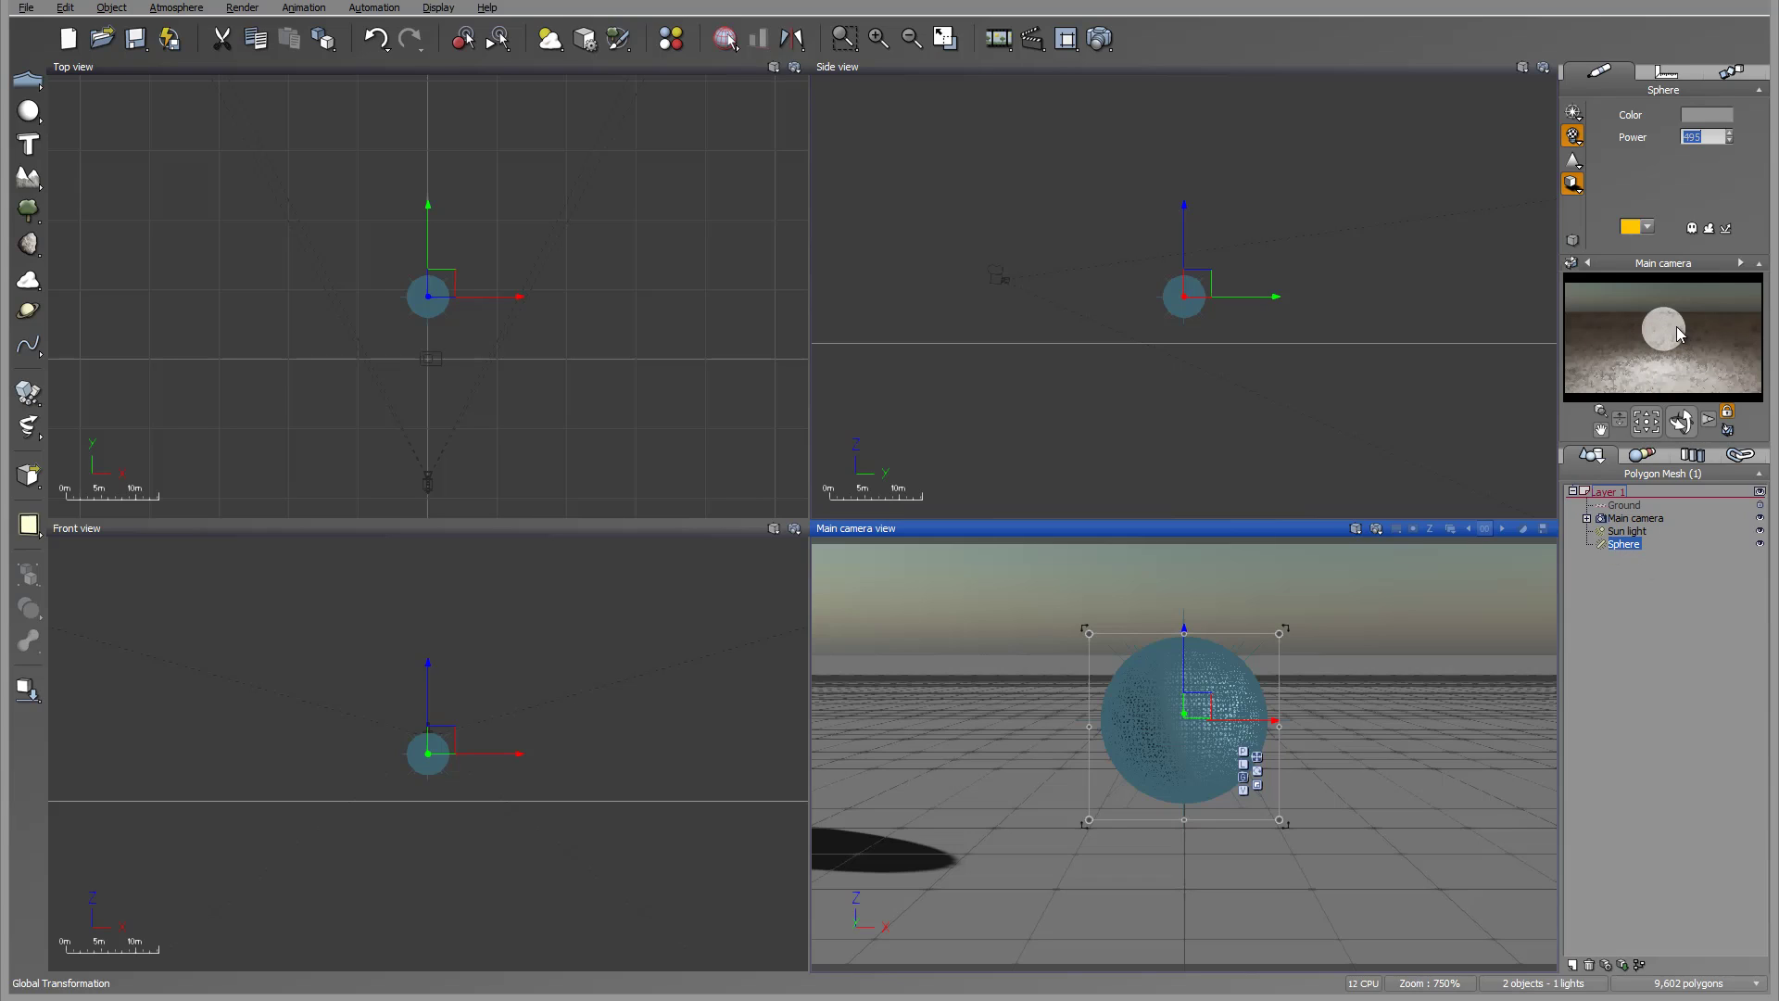
left_click(1155, 219)
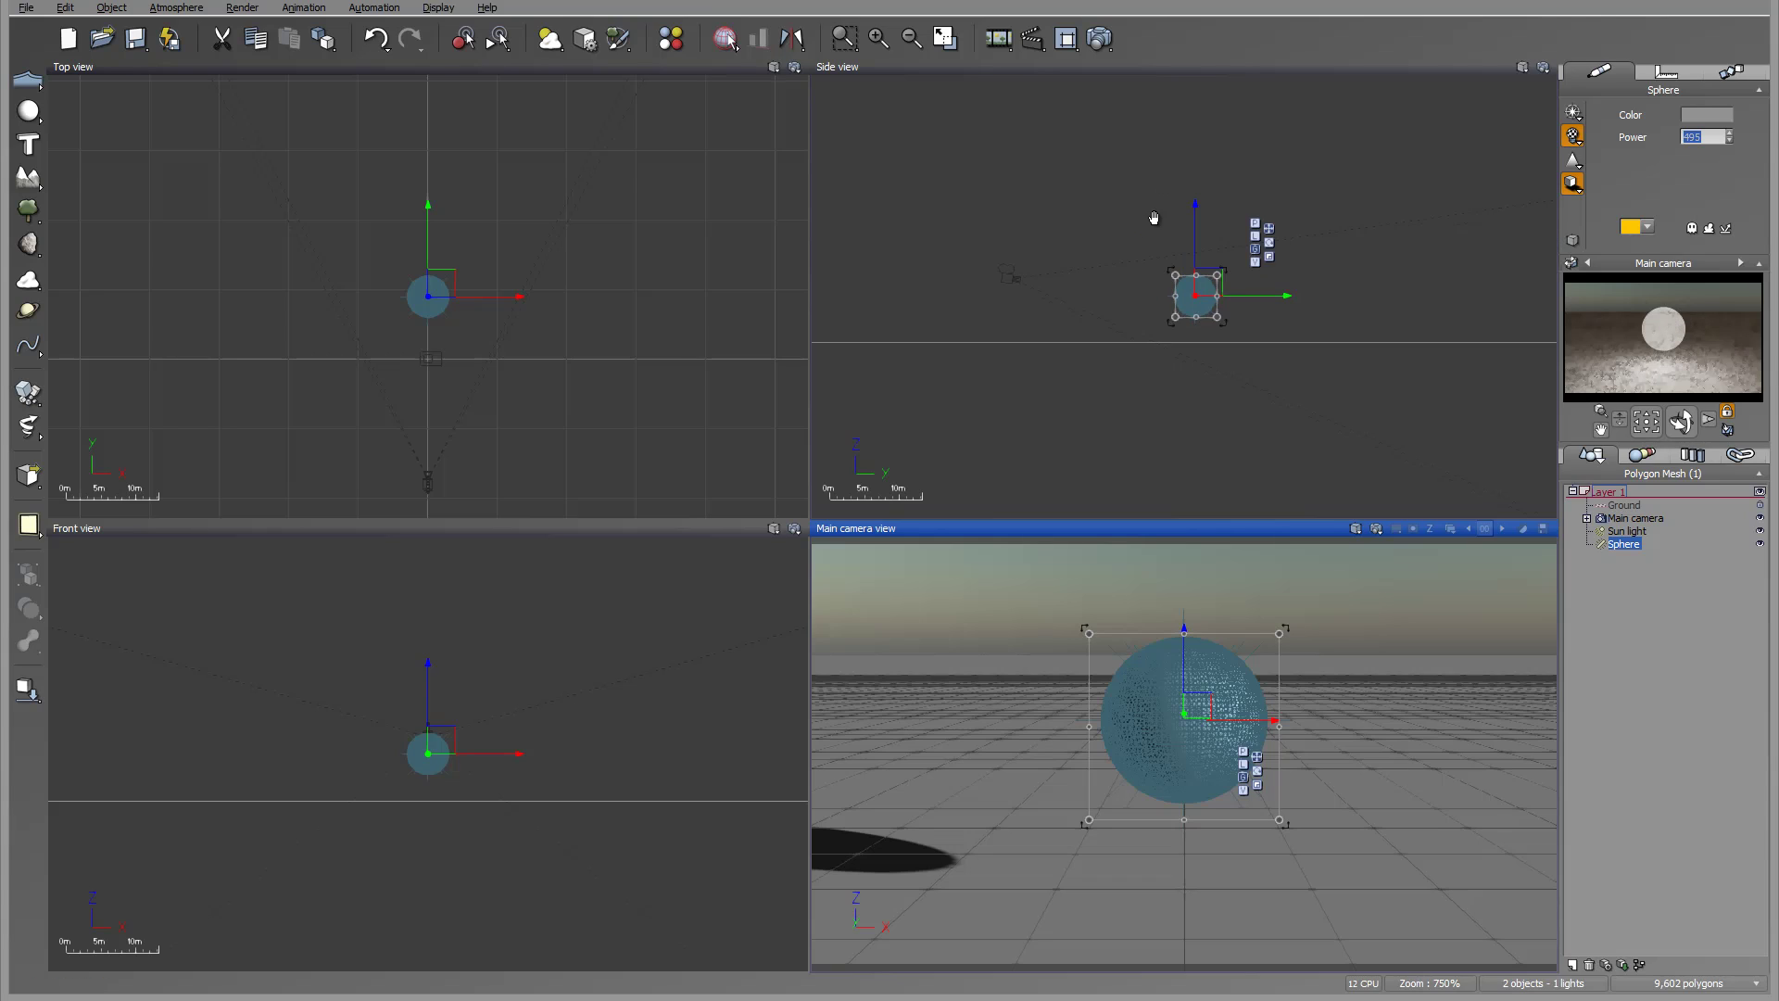
left_click_drag(1238, 299, 1281, 301)
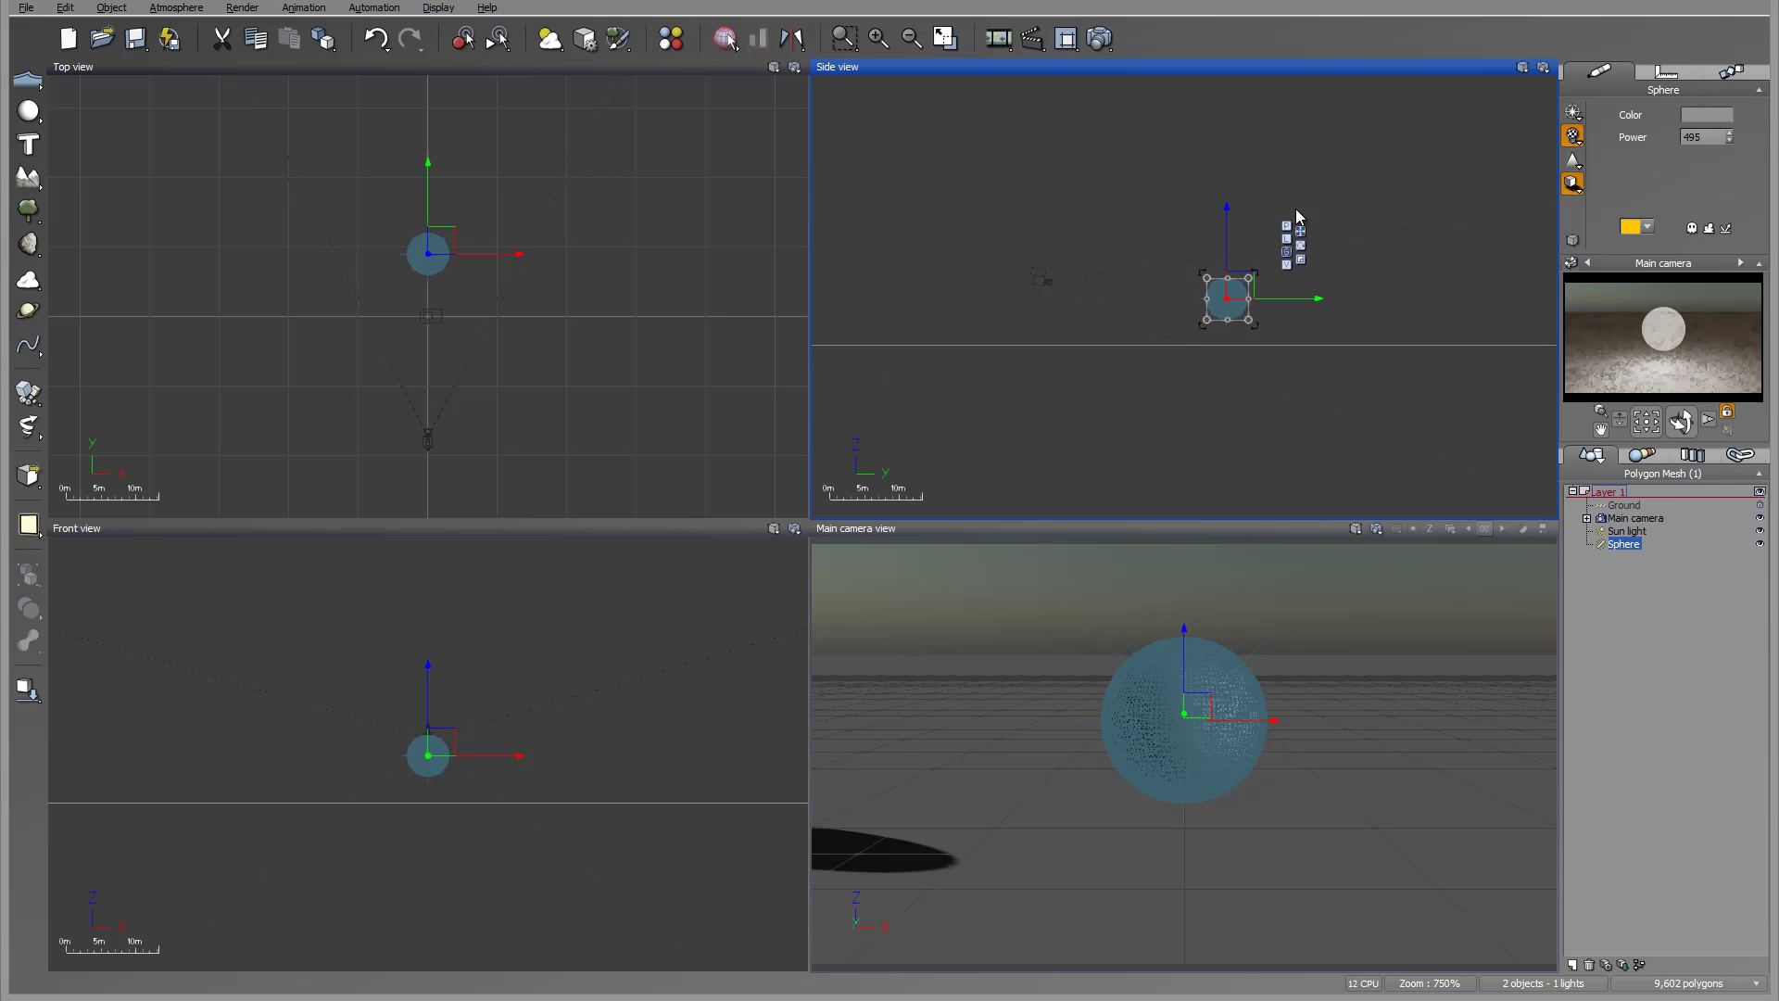
right_click_drag(1295, 209, 1263, 230)
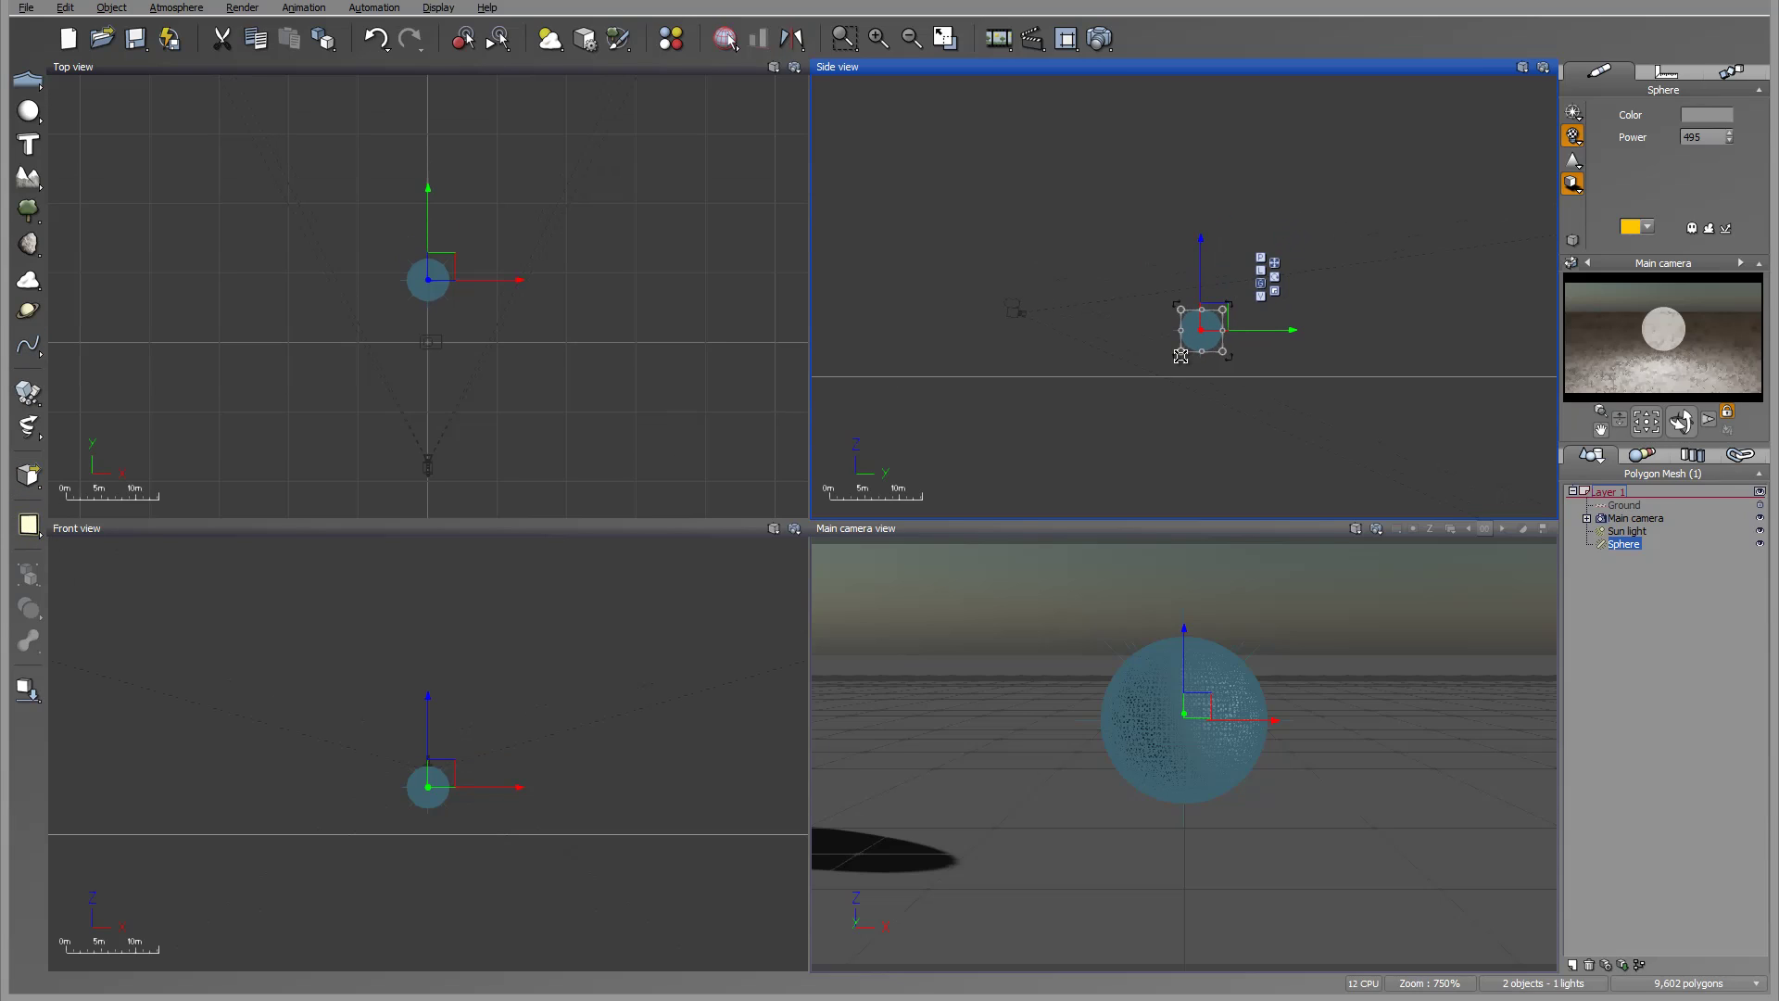